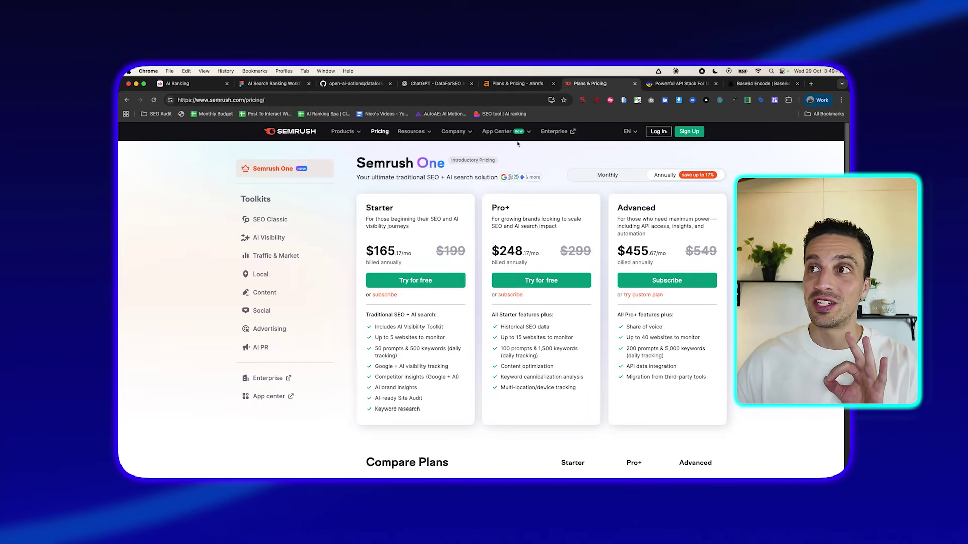
- Switch to the Ahrefs Plans & Pricing page and scroll through its plans
click(535, 88)
scroll(387, 291, down, 2)
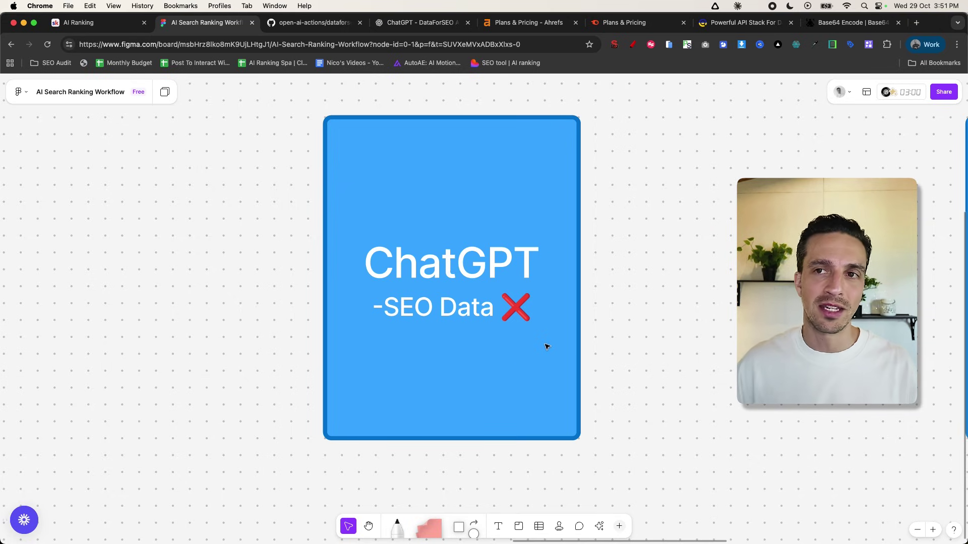
- Pan the board across the CustomGPT box and DataForSEO/API Json section, then view the DataForSEO homepage
drag(845, 322, 239, 294)
scroll(644, 260, right, 3)
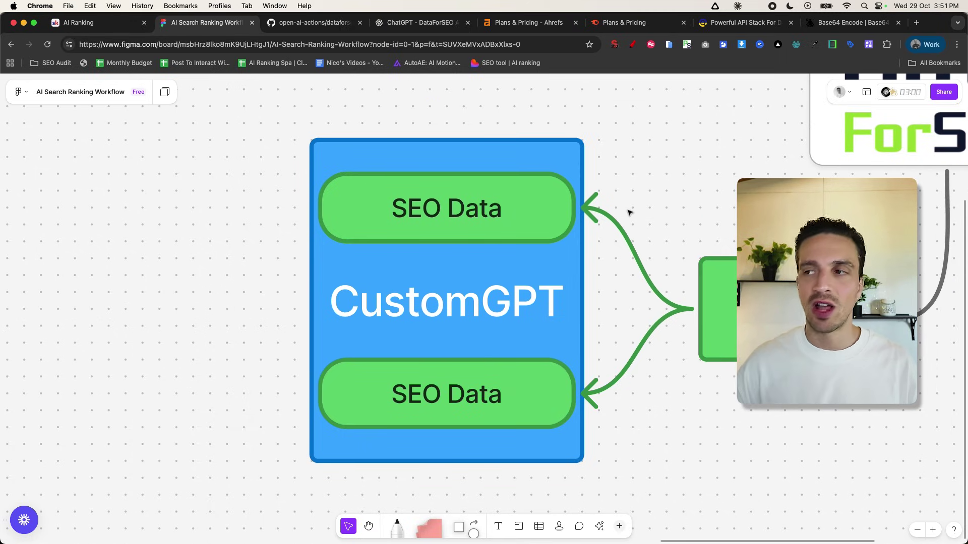
drag(862, 191, 398, 353)
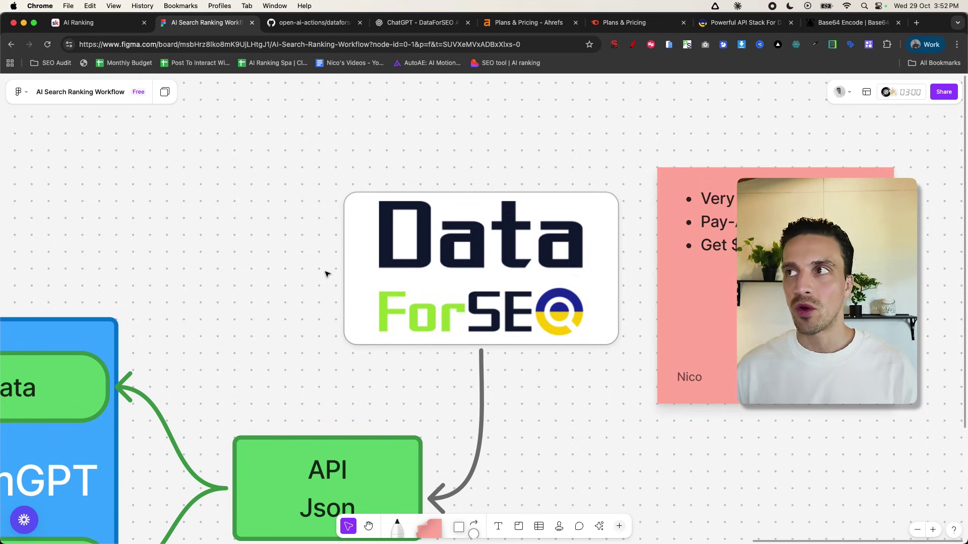
click(741, 22)
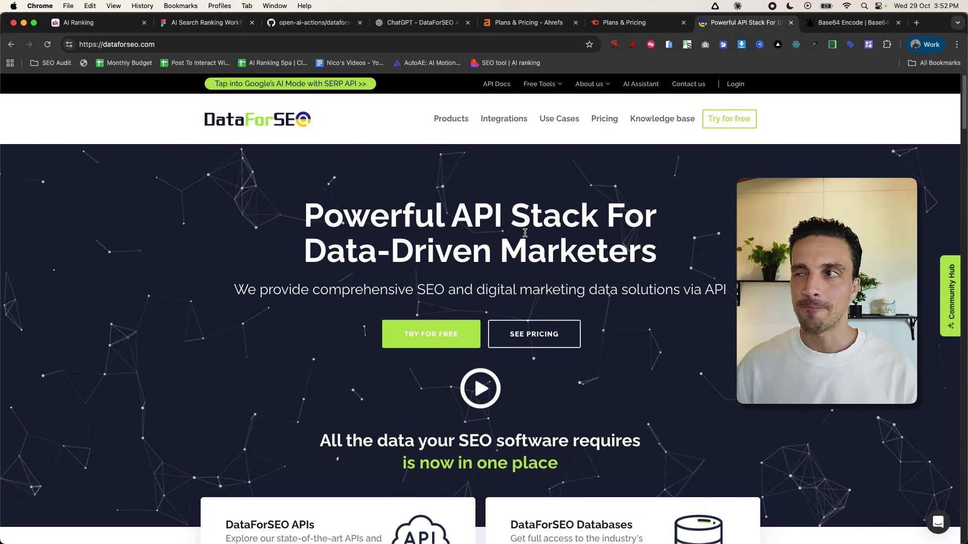
- Log in to DataForSEO, open API Access and select the masked API password
click(736, 84)
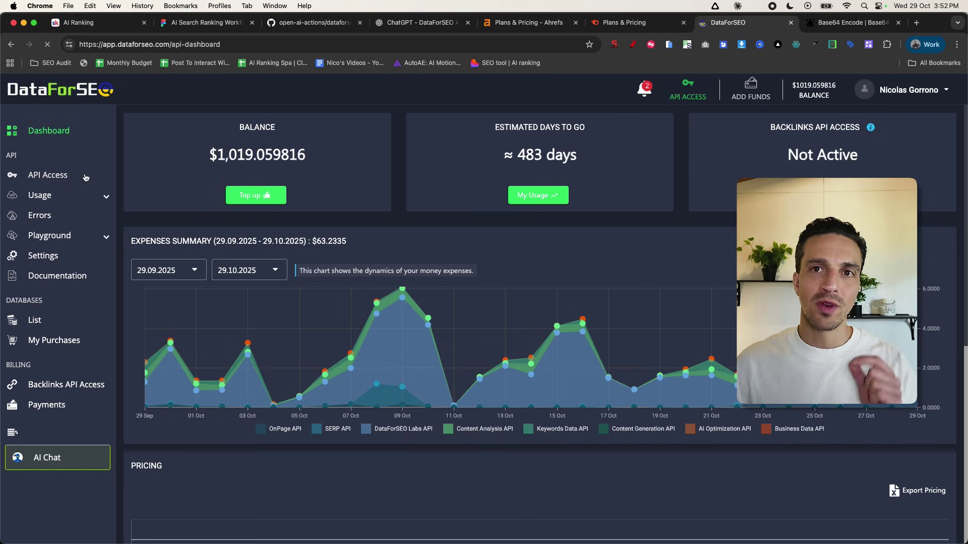
click(57, 176)
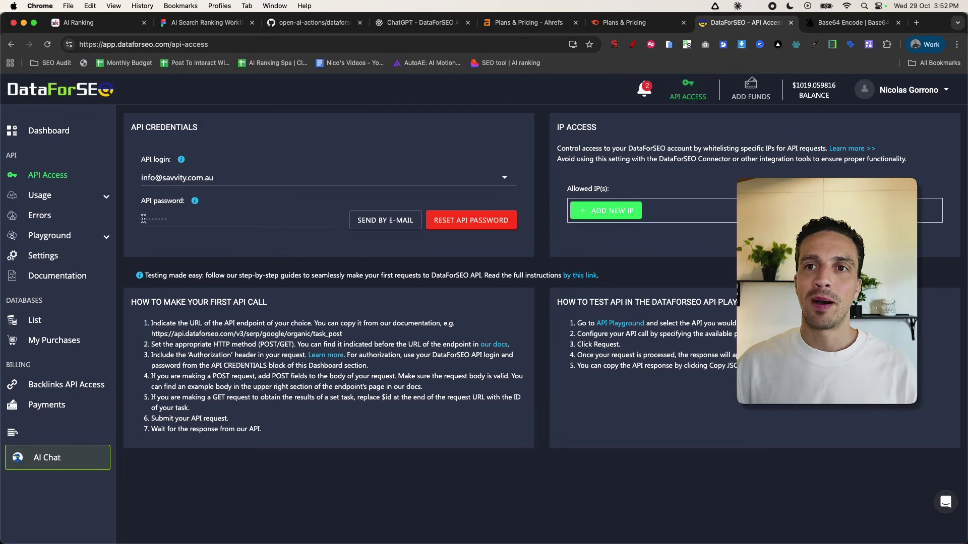
drag(144, 220, 171, 221)
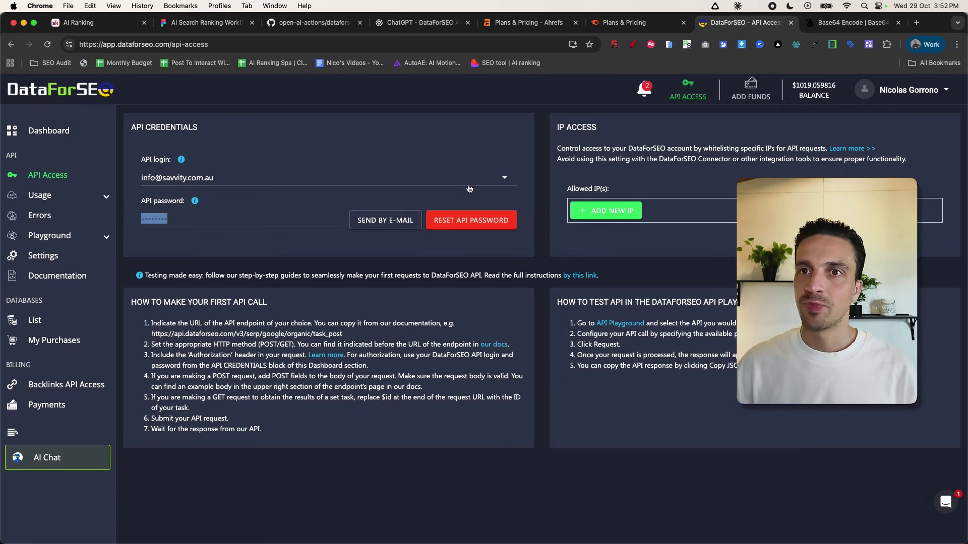
click(834, 24)
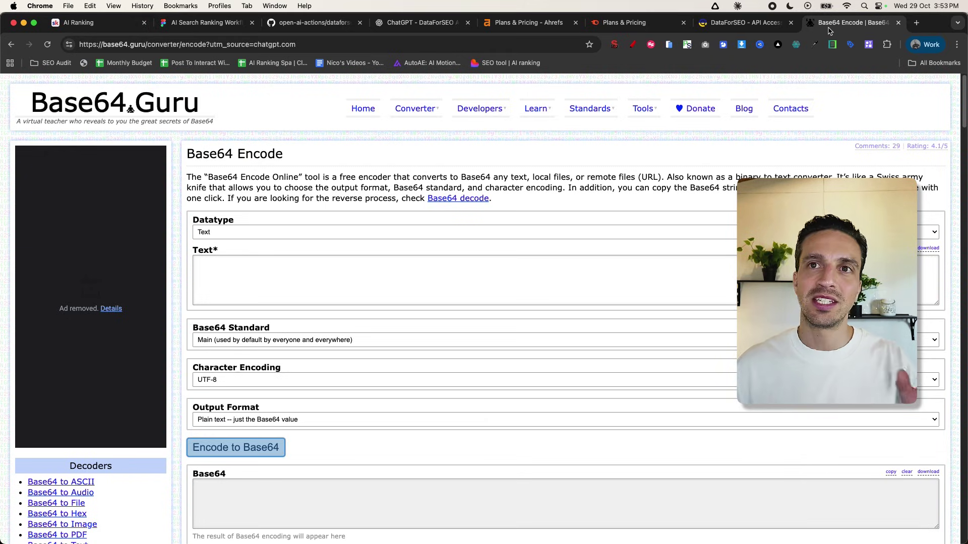
- Encode the DataForSEO login and API password, joined by a colon, to Base64 and select the result
click(335, 268)
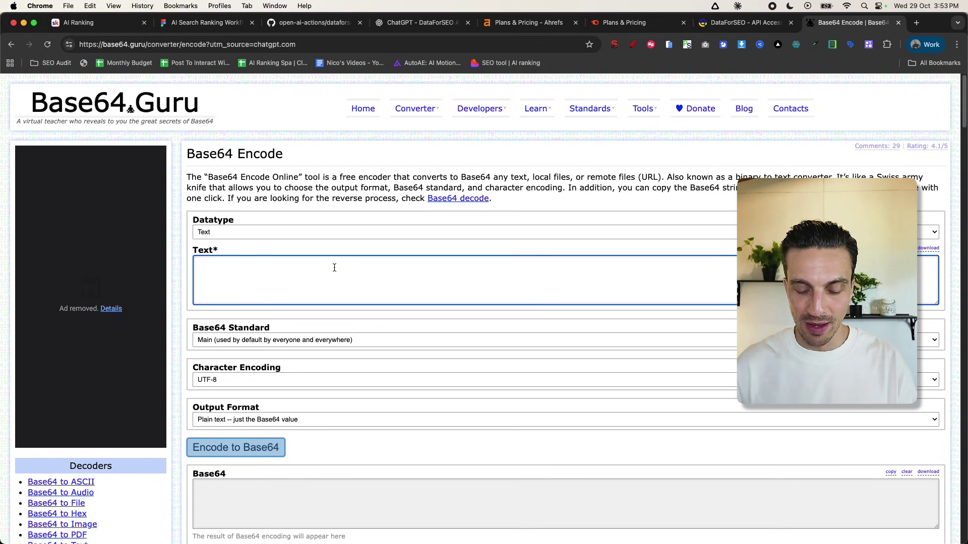
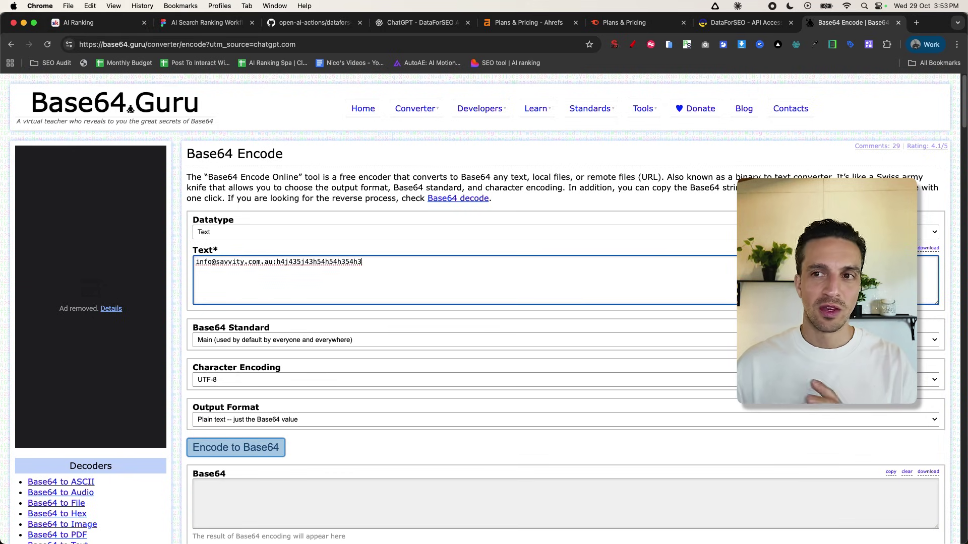
scroll(319, 308, down, 2)
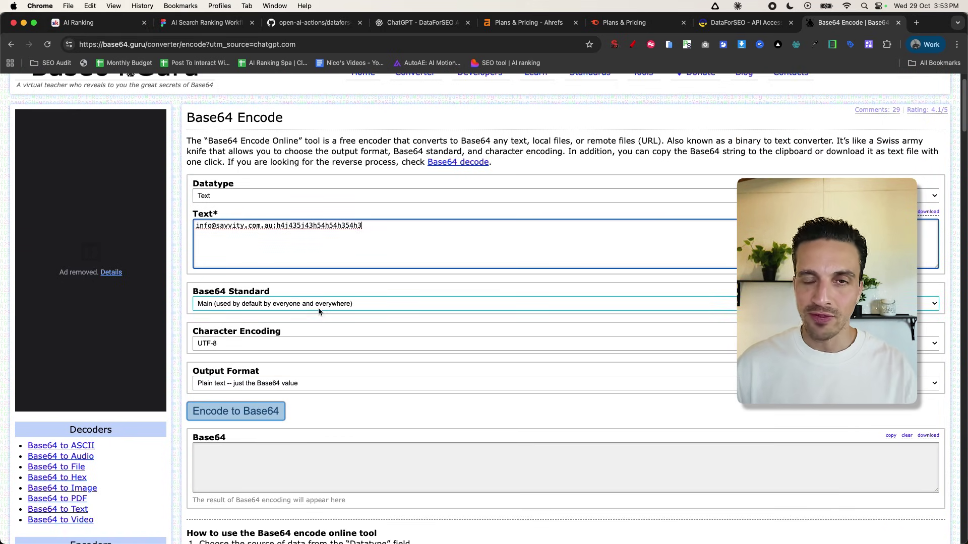
scroll(315, 318, down, 3)
click(248, 353)
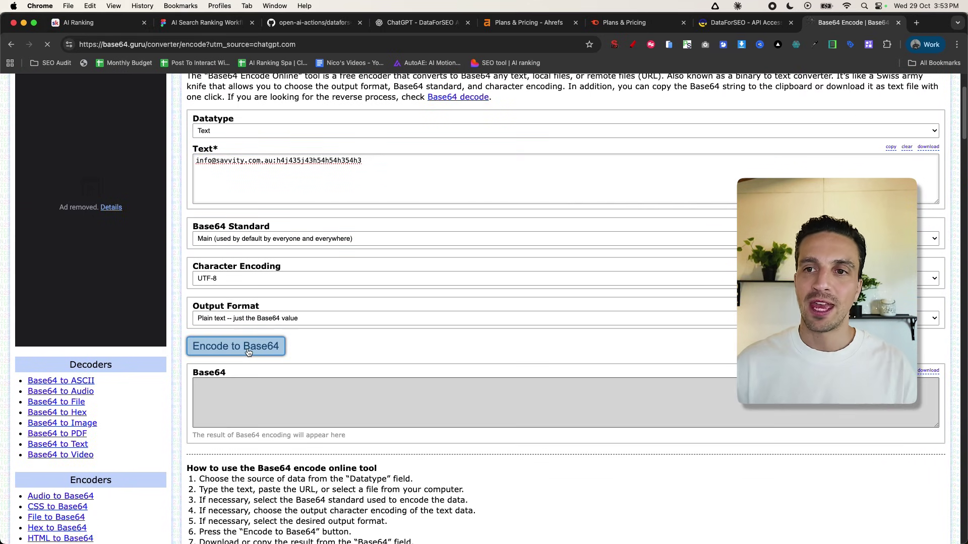
scroll(291, 383, down, 1)
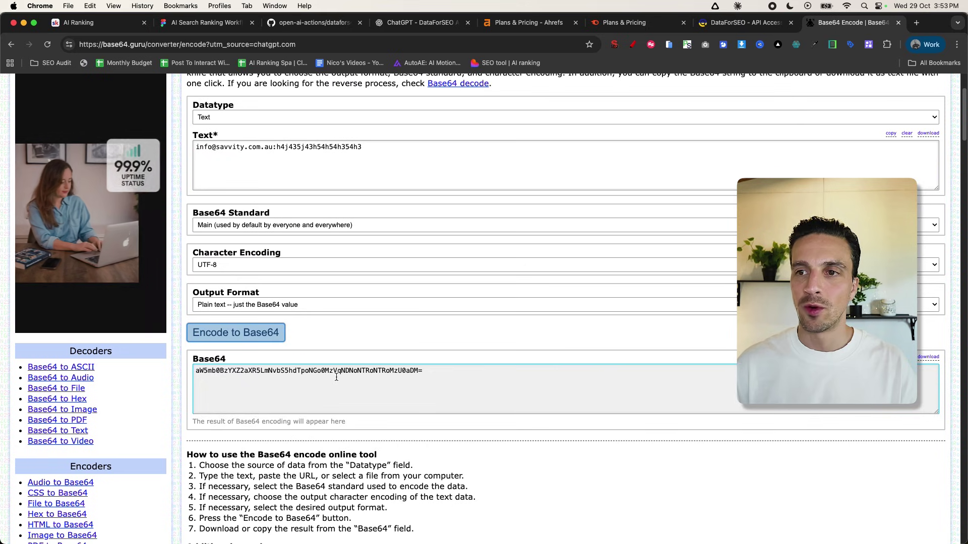
click(353, 373)
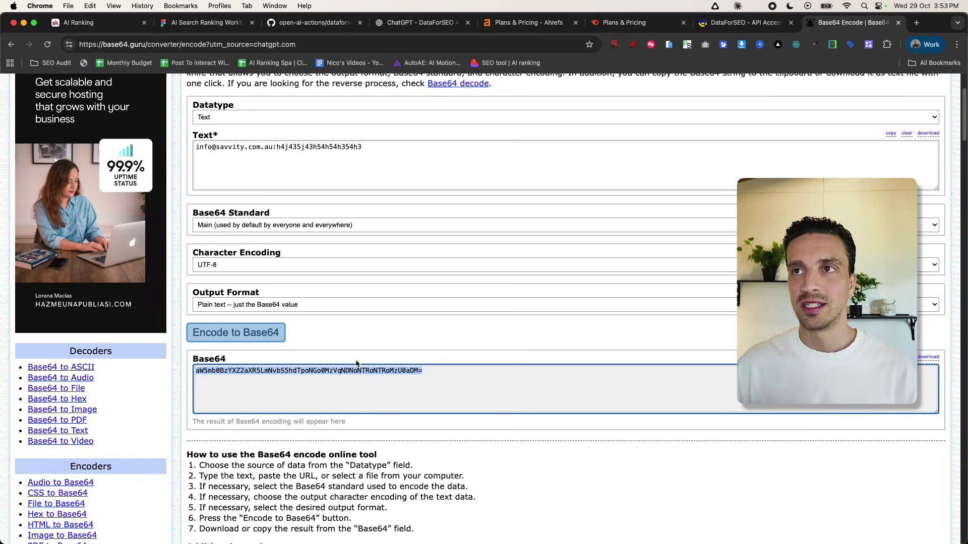
- Review the ai_optimization, backlinks and keywords_data OpenAPI files in the open-ai-actions GitHub repository
click(332, 34)
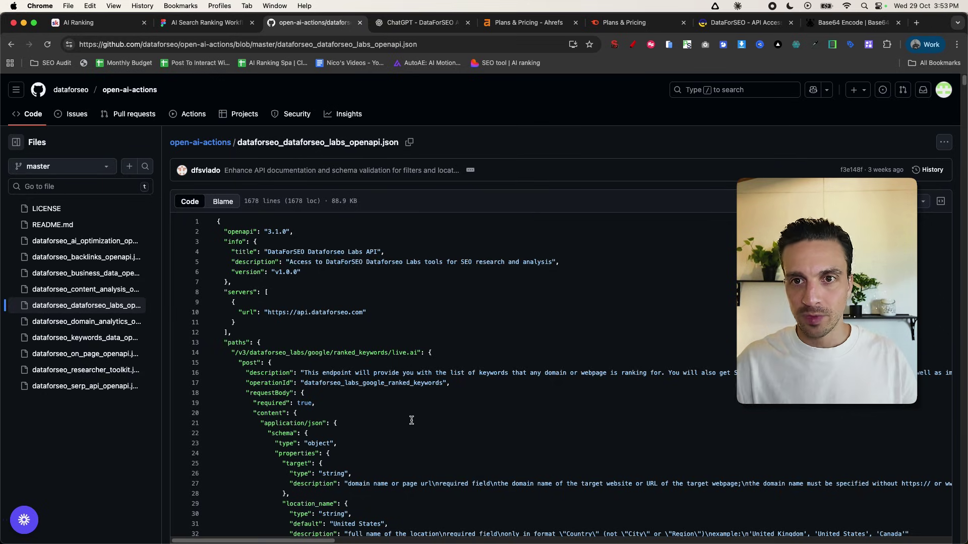
click(89, 242)
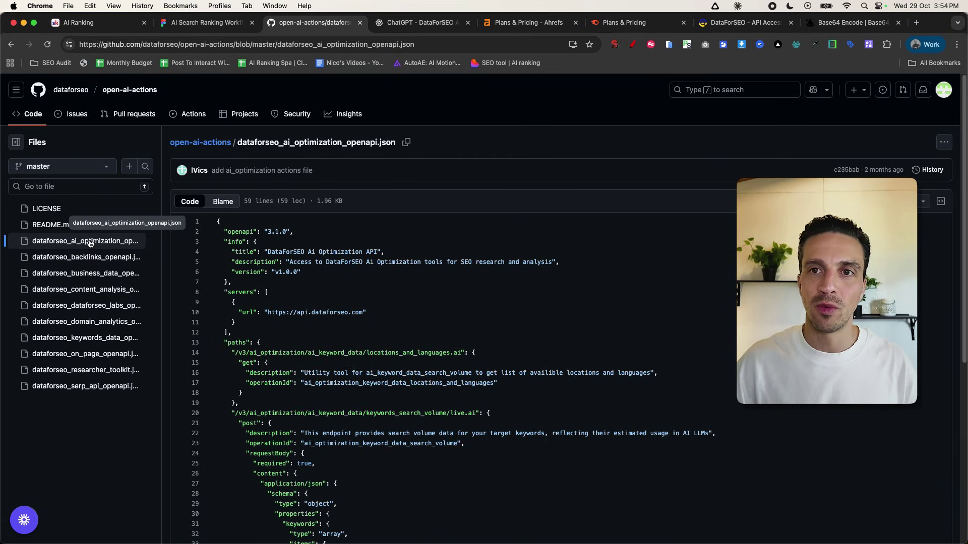
click(76, 258)
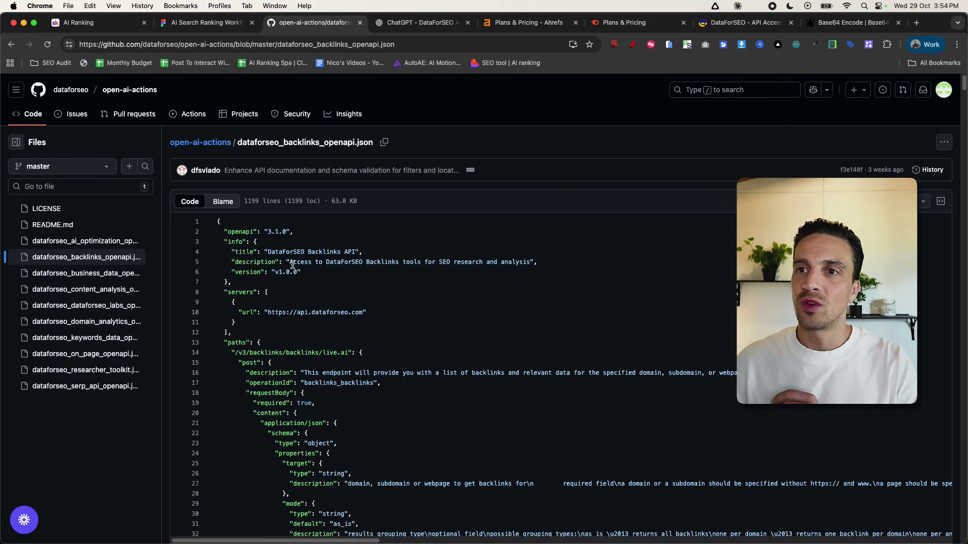
drag(286, 263, 490, 263)
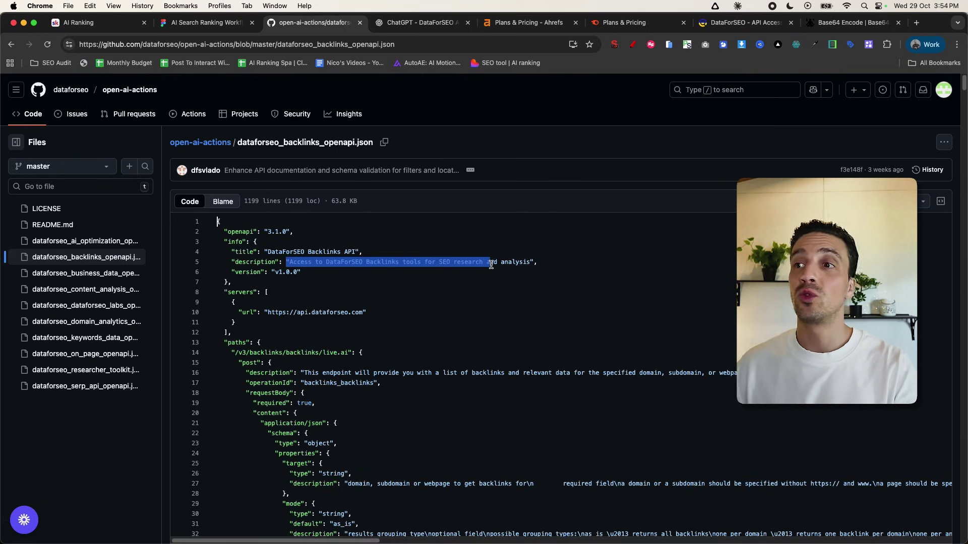
click(94, 338)
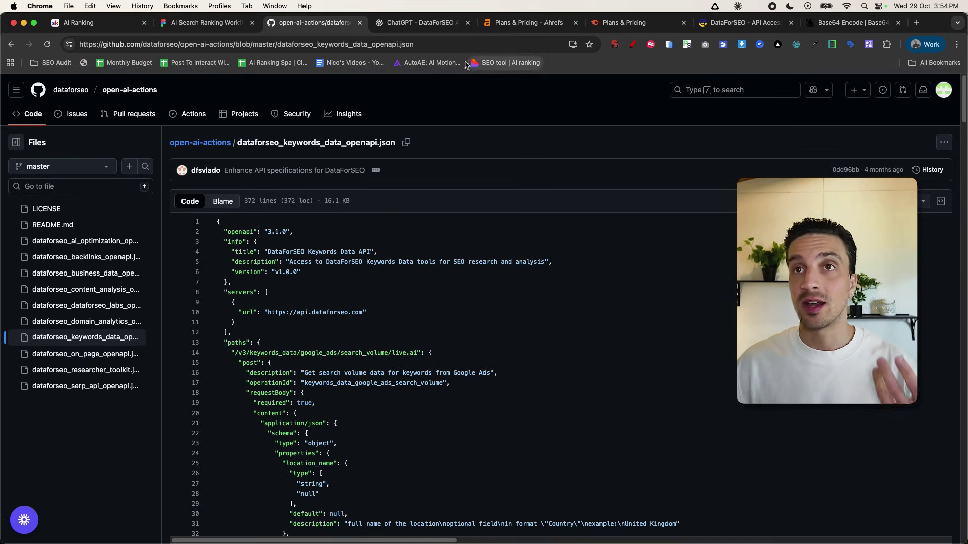
click(917, 23)
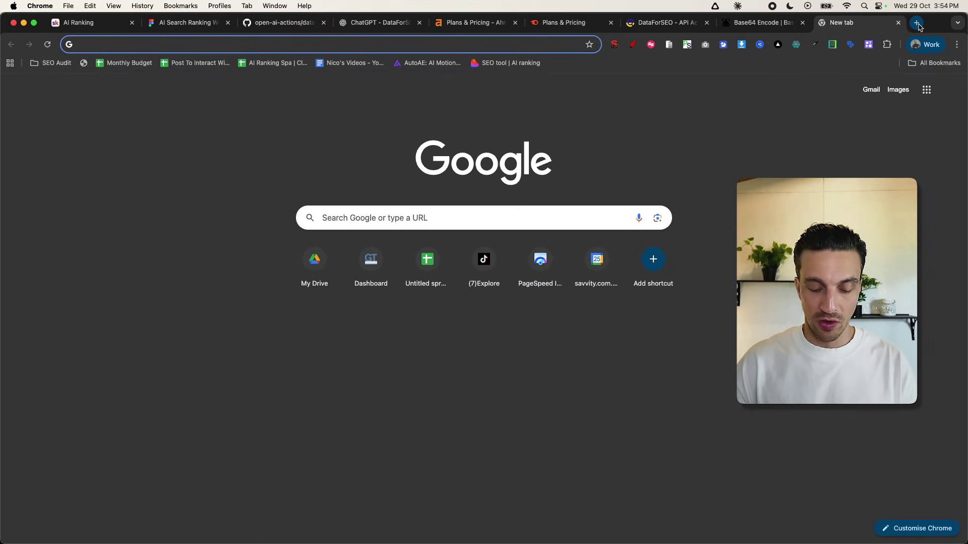
- Go to chatgpt.com and start creating a new custom GPT from Explore GPTs
text(chat)
key(Return)
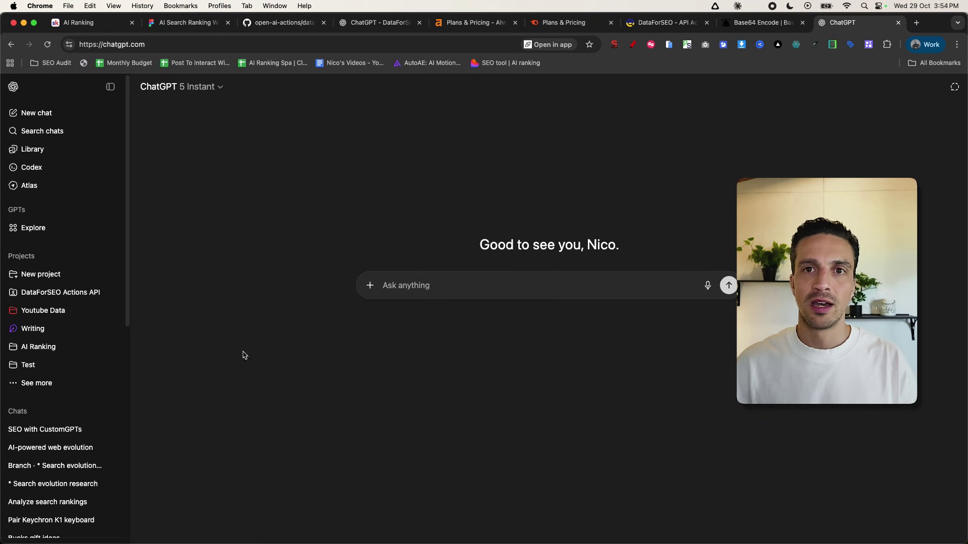
click(49, 229)
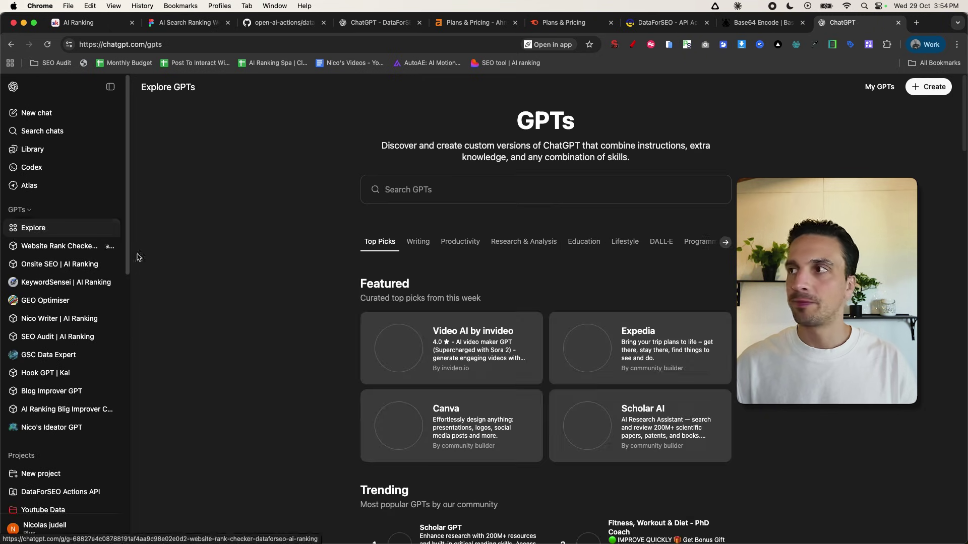
click(932, 89)
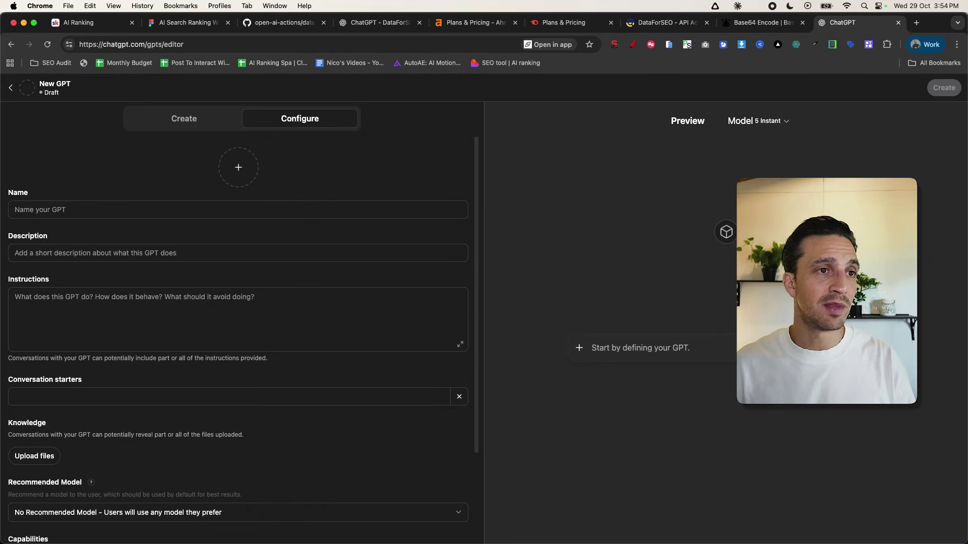
- Name the GPT 'Keyword Growth Analyzer GPT', enable Code Interpreter & Data Analysis, and start a new action
click(186, 209)
text(Keyword Growth Analyzer GPT)
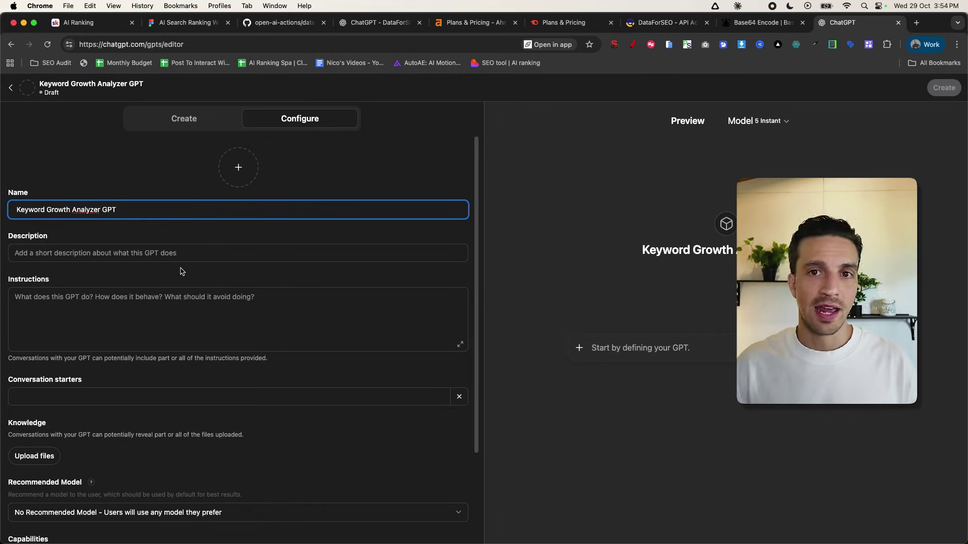
click(176, 295)
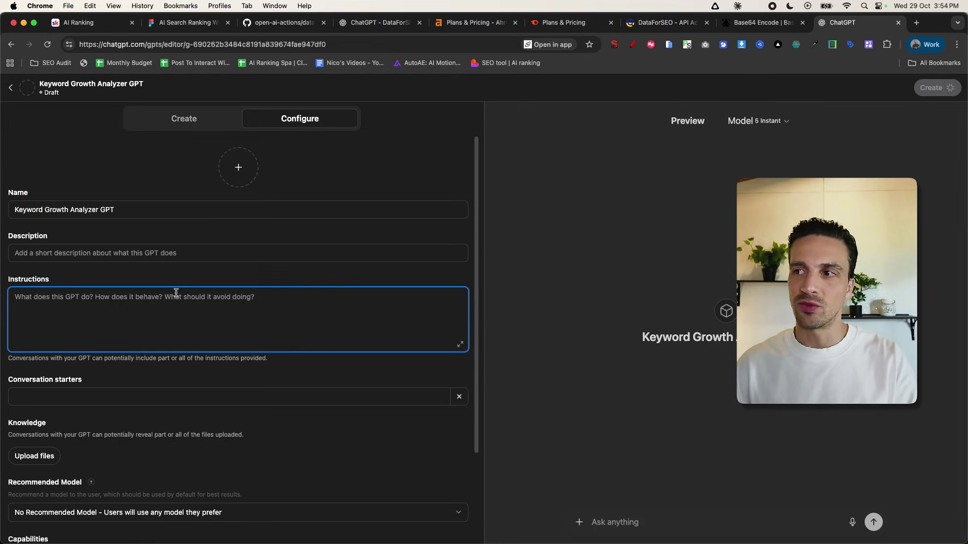
scroll(194, 373, down, 3)
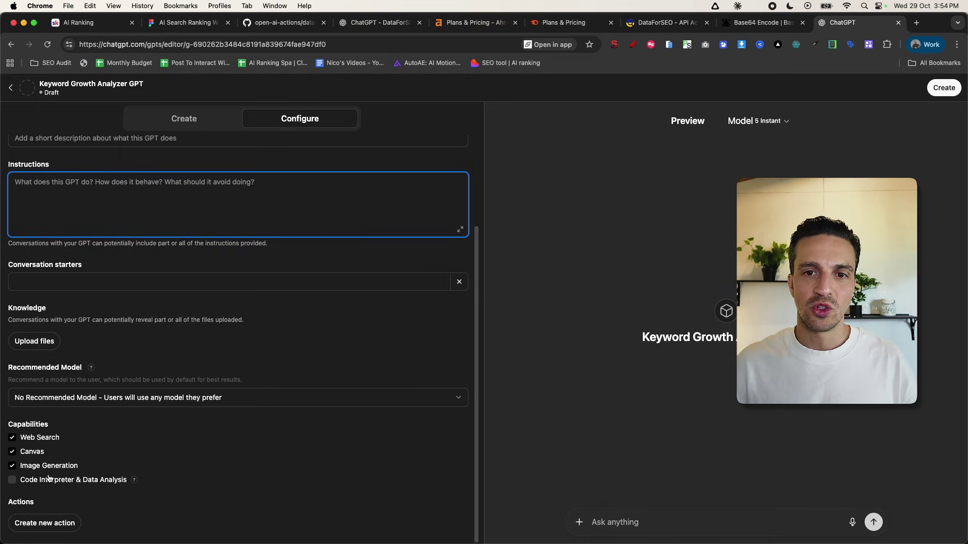
click(12, 484)
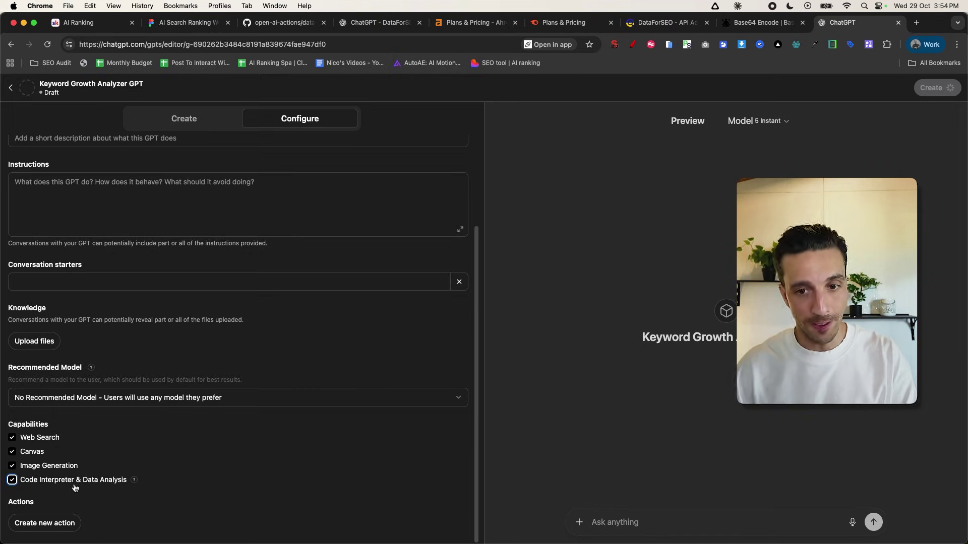
click(60, 526)
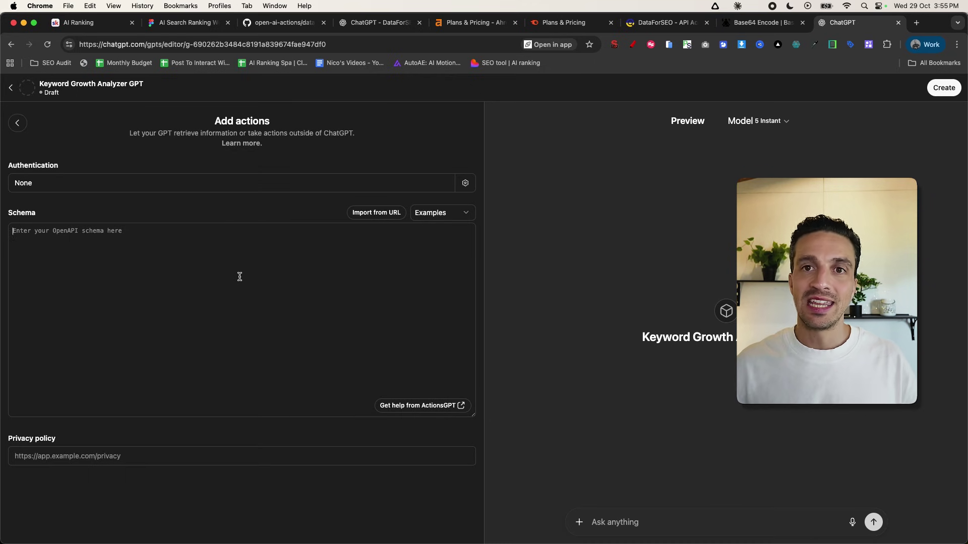
- Paste the DataForSEO Keywords Data JSON schema from GitHub into the action's Schema box
click(284, 22)
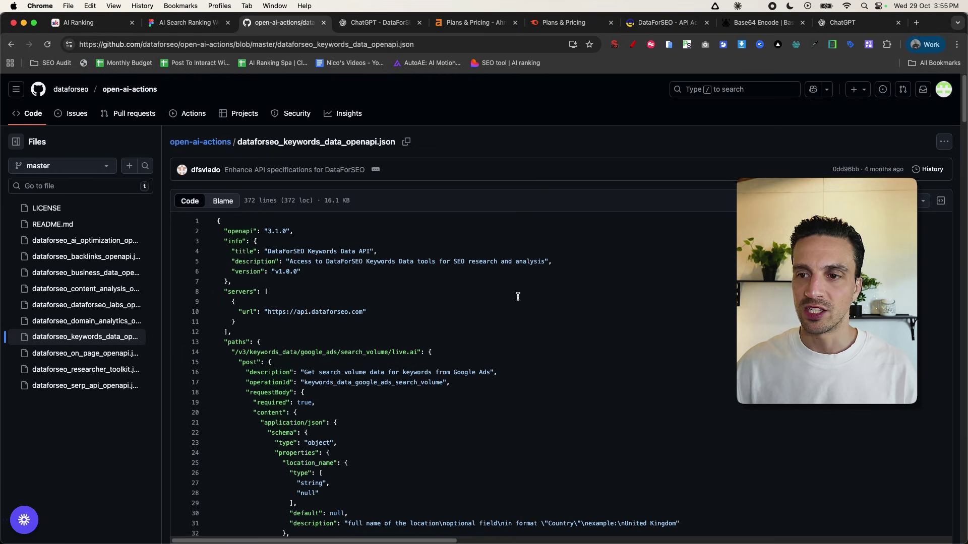
scroll(517, 296, down, 20)
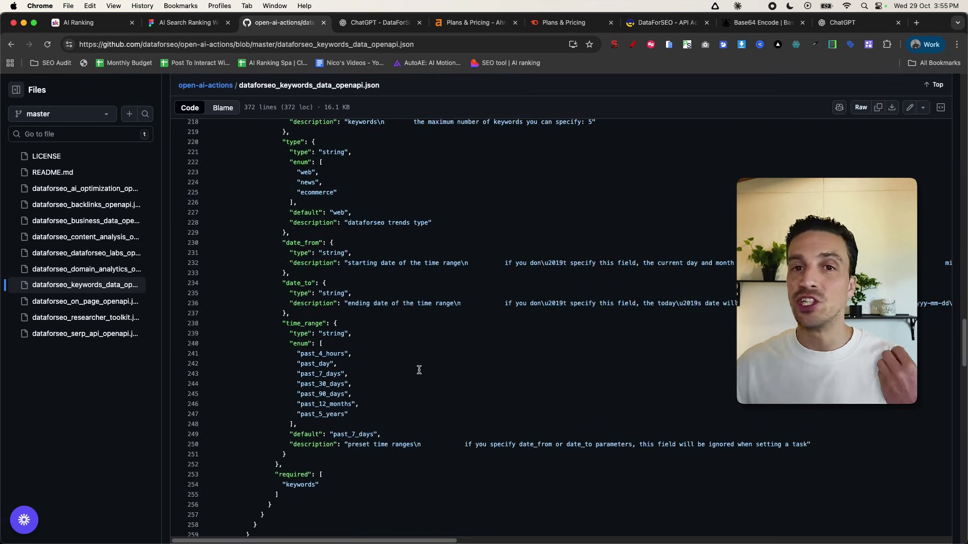
scroll(419, 370, down, 5)
click(857, 22)
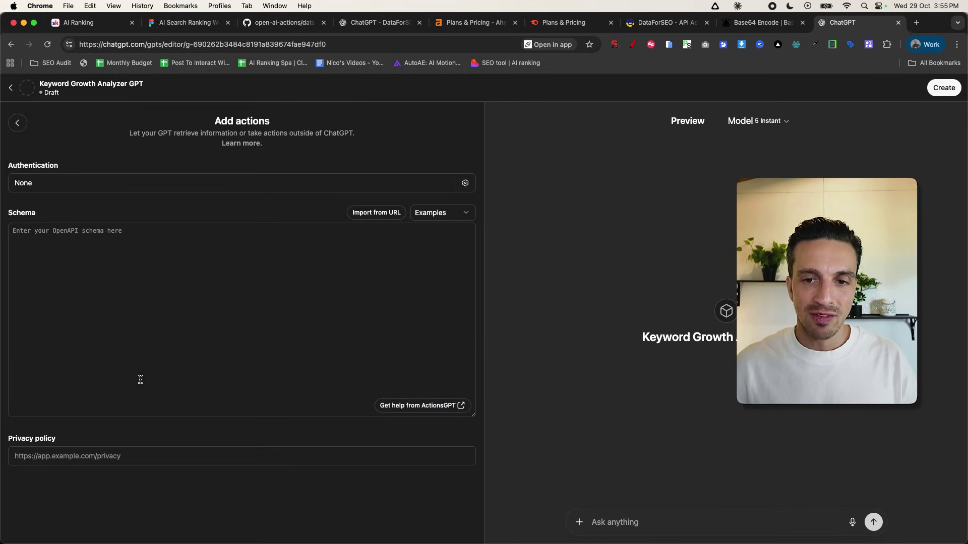
key(super+v)
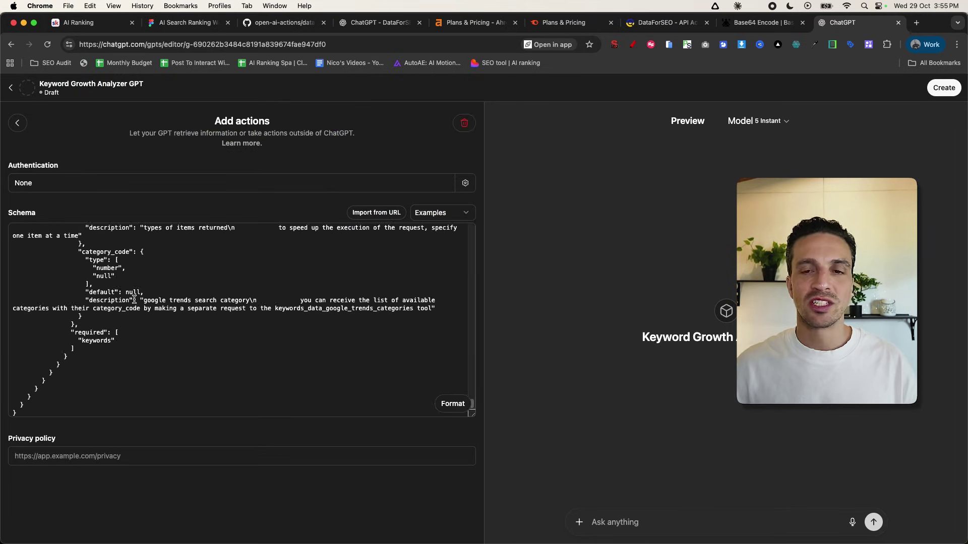
- Set the action's privacy policy to the suggested DataForSEO privacy policy URL
scroll(189, 335, down, 5)
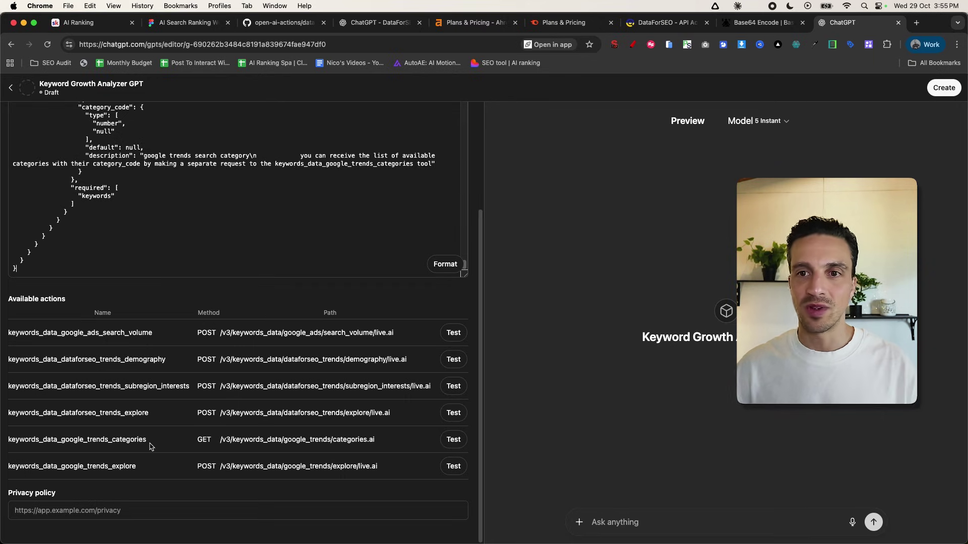
click(147, 511)
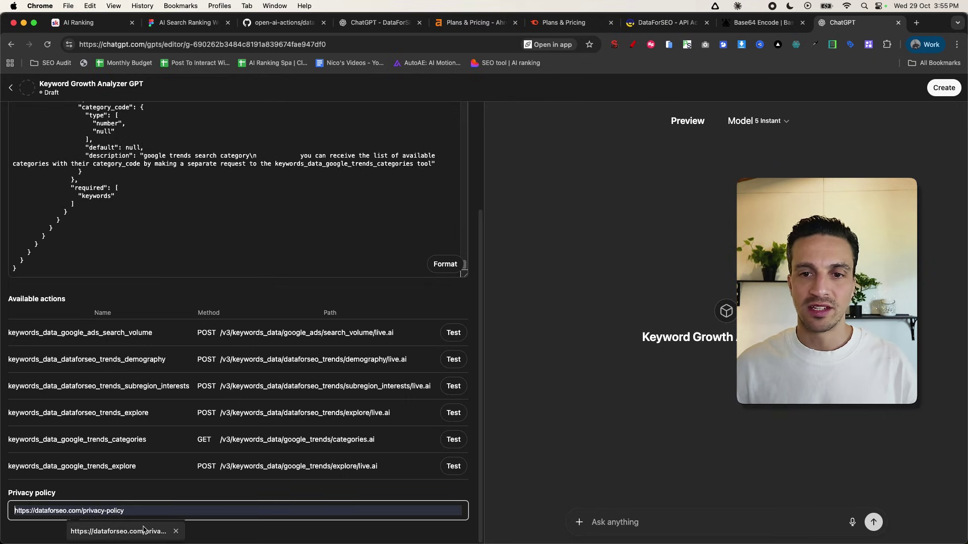
click(144, 530)
scroll(281, 192, up, 3)
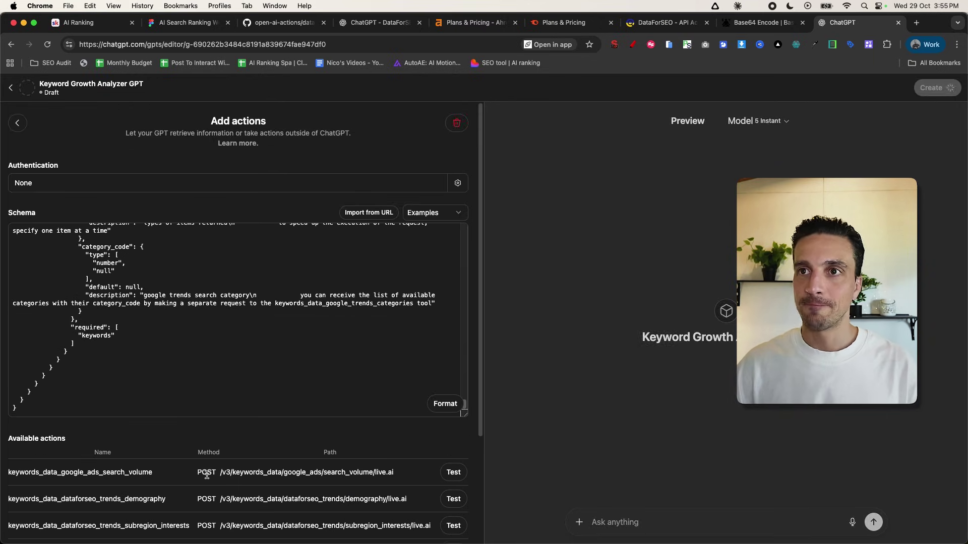
click(167, 184)
- Choose API Key authentication and check the encoded credentials on the Base64 page
click(426, 289)
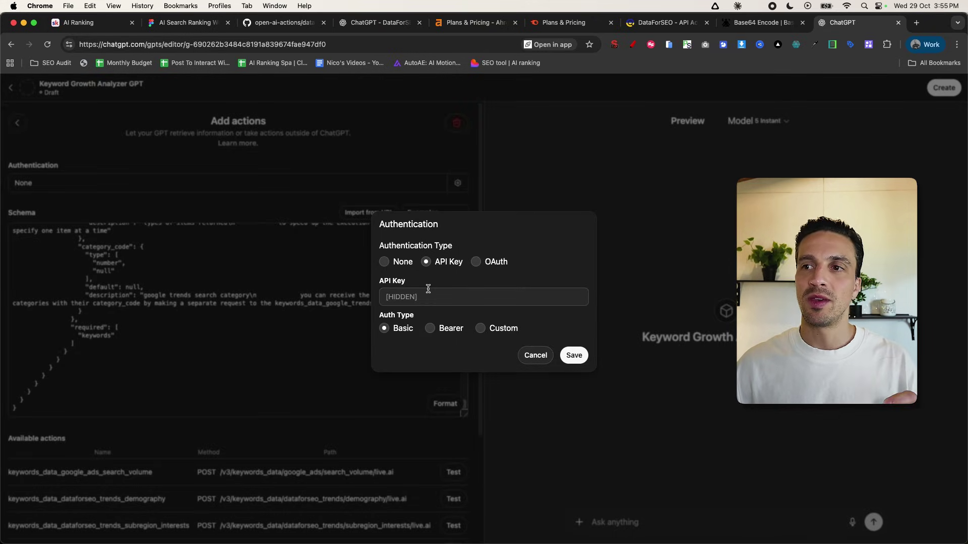
click(429, 297)
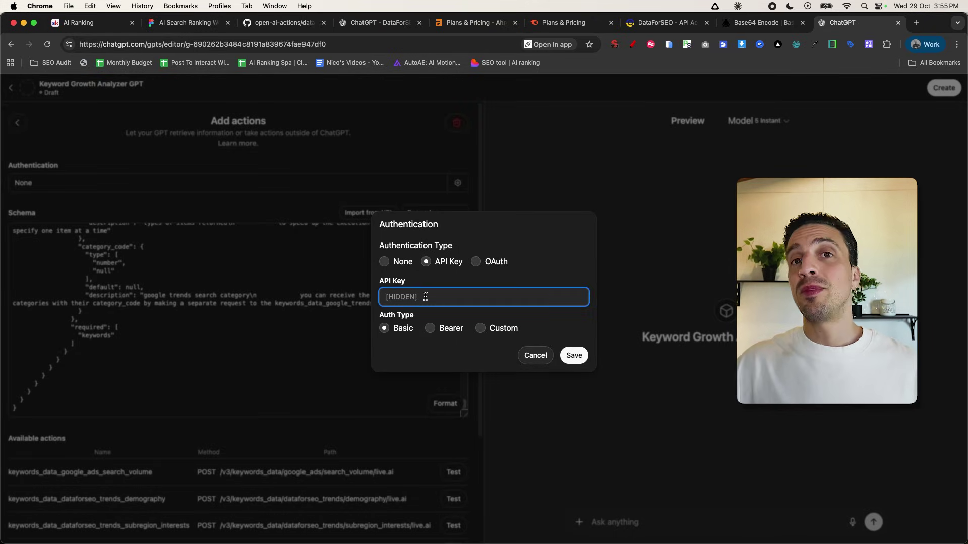
click(734, 25)
click(275, 384)
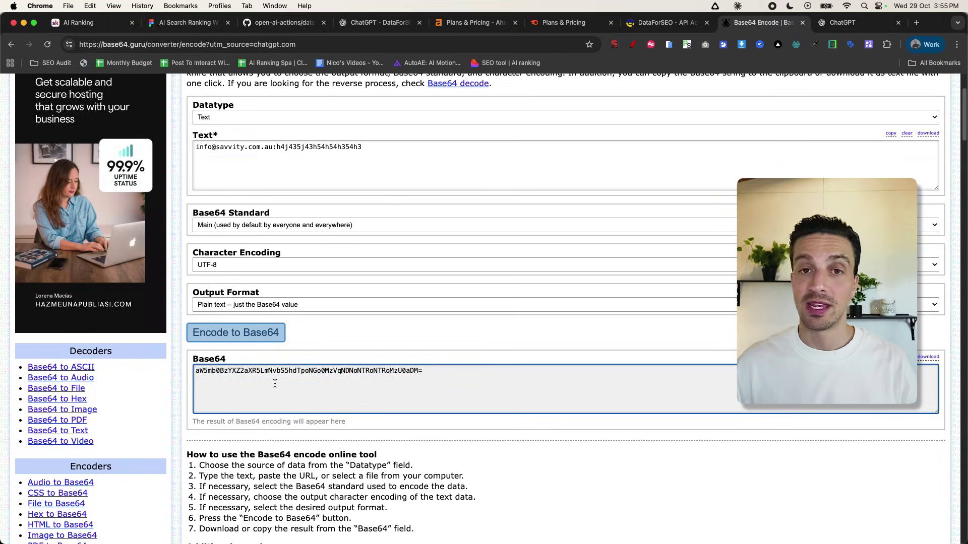
- Paste the encoded DataForSEO key as the API key, save, and begin a 'Local' search-volume question
click(847, 22)
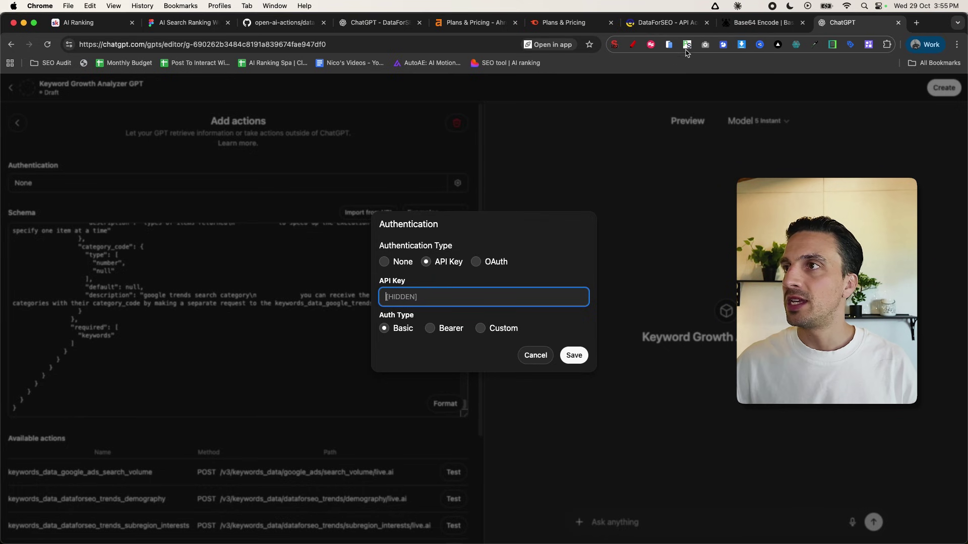
click(687, 45)
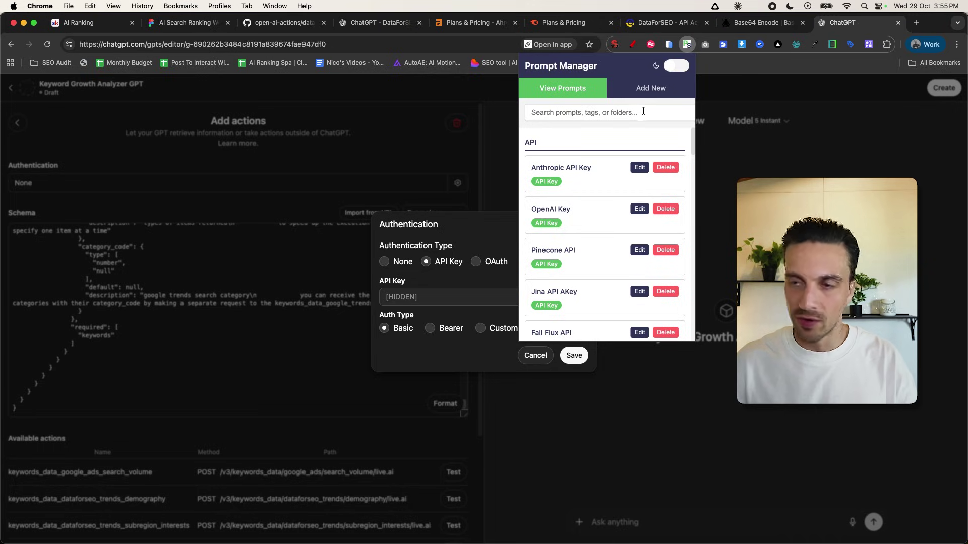
text(d)
click(562, 218)
click(469, 297)
key(cmd+v)
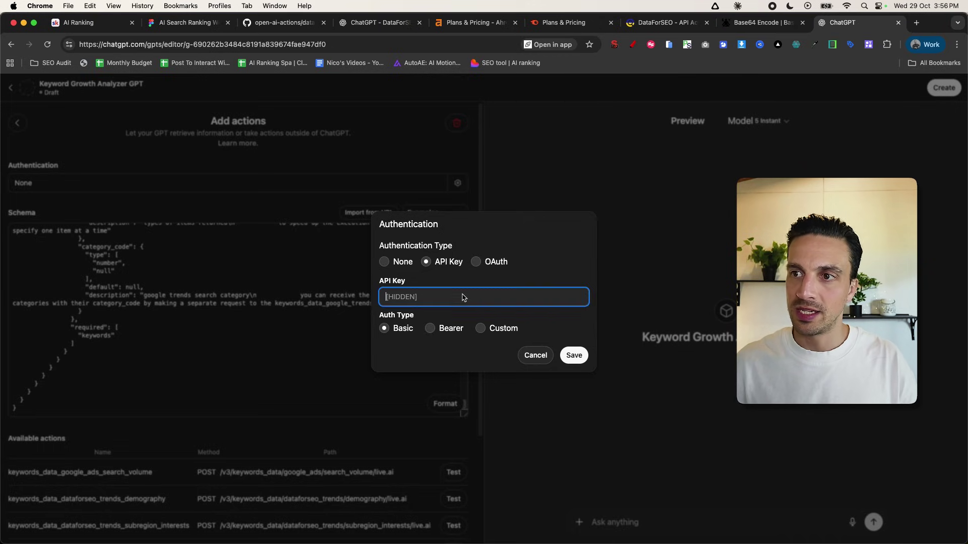
click(573, 355)
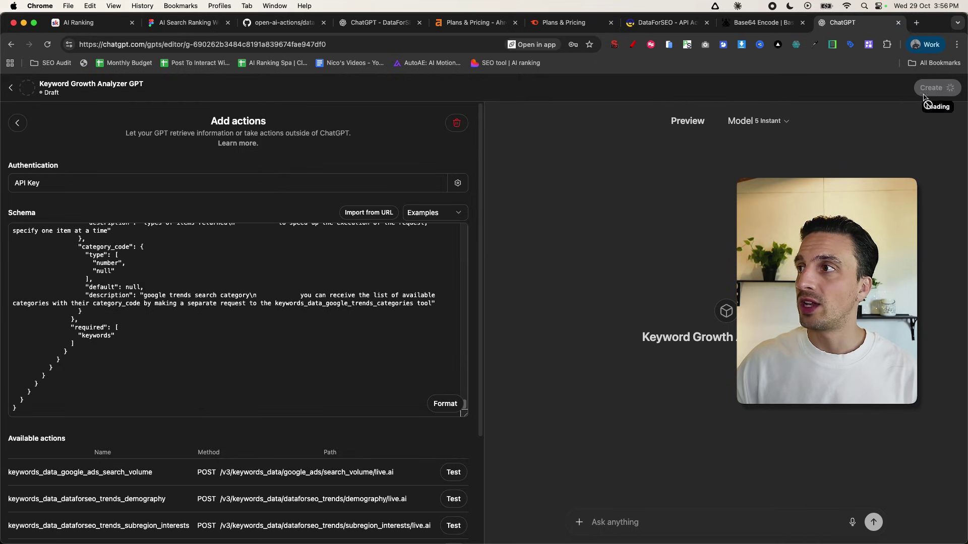
click(675, 522)
text(what is the )
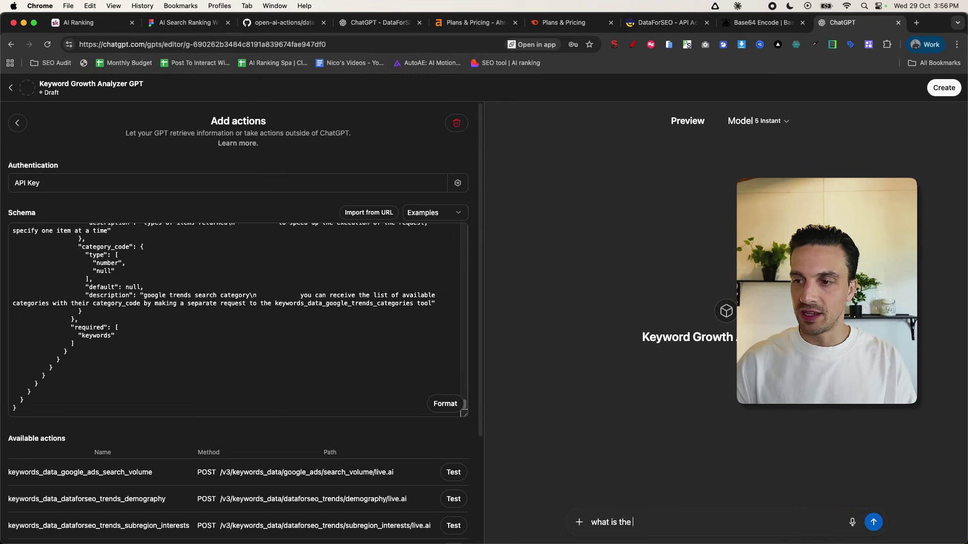
text(search volume for )
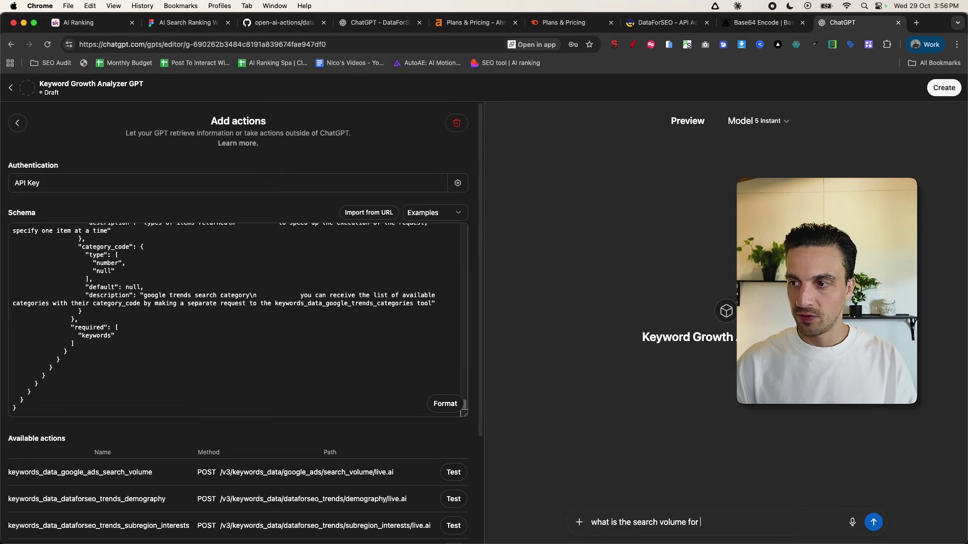
text("Local ")
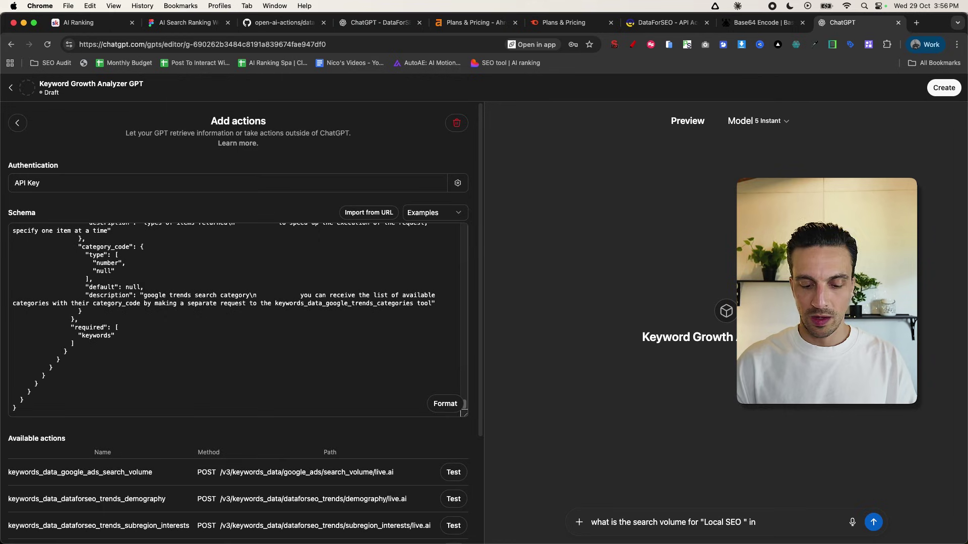
- Send the 'Local SEO' search-volume question and allow the DataForSEO call
key(Return)
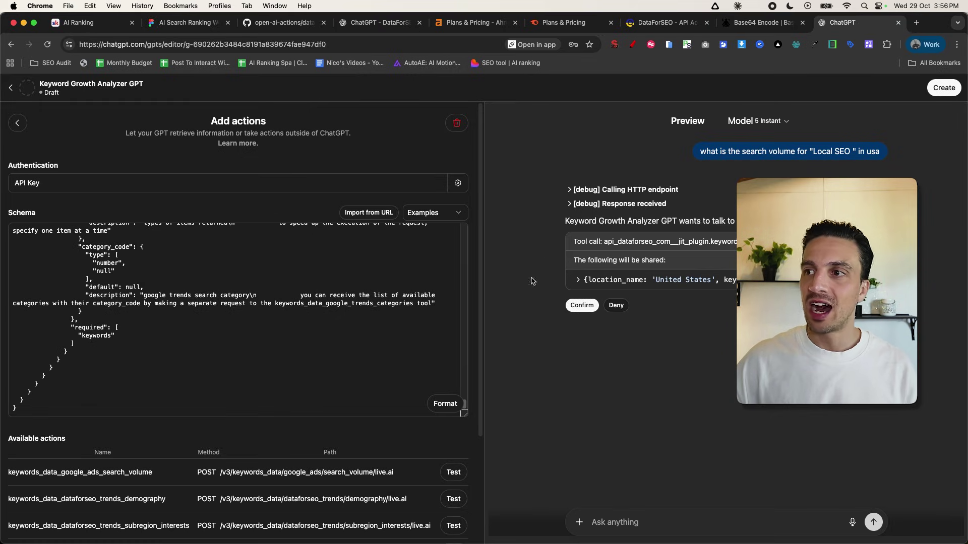
click(580, 306)
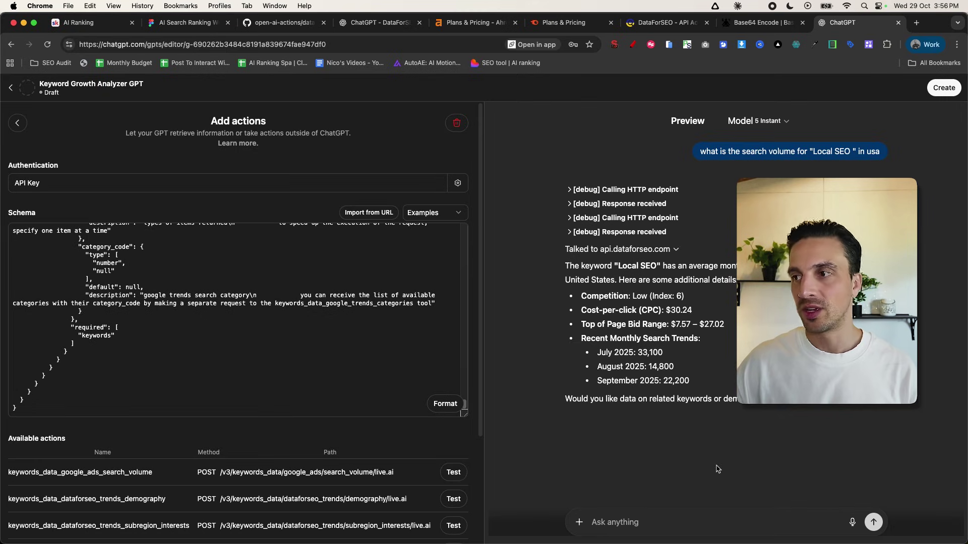
- Request related 'Local SEO' keywords, allow the DataForSEO call, and highlight the returned volume table
click(649, 517)
text(come up wiht related)
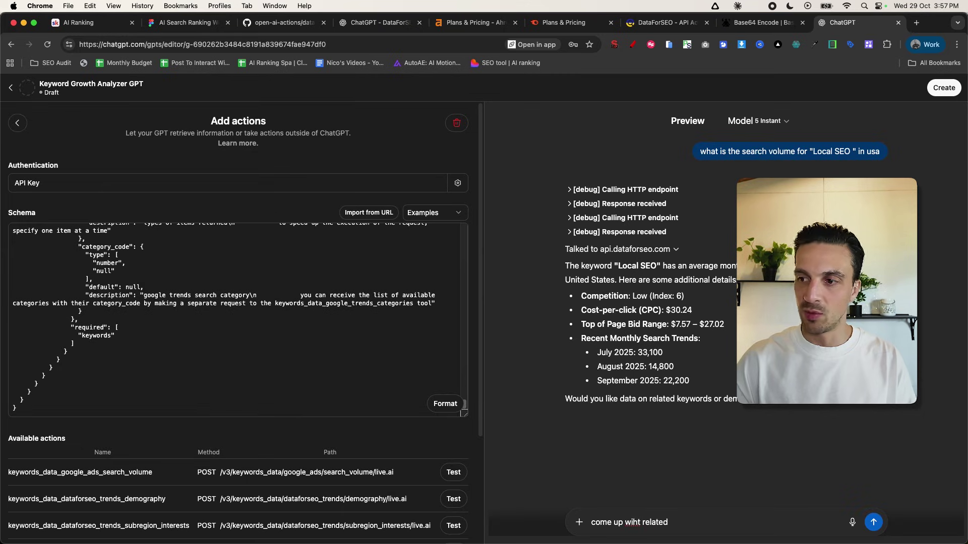
text( keywords)
key(Return)
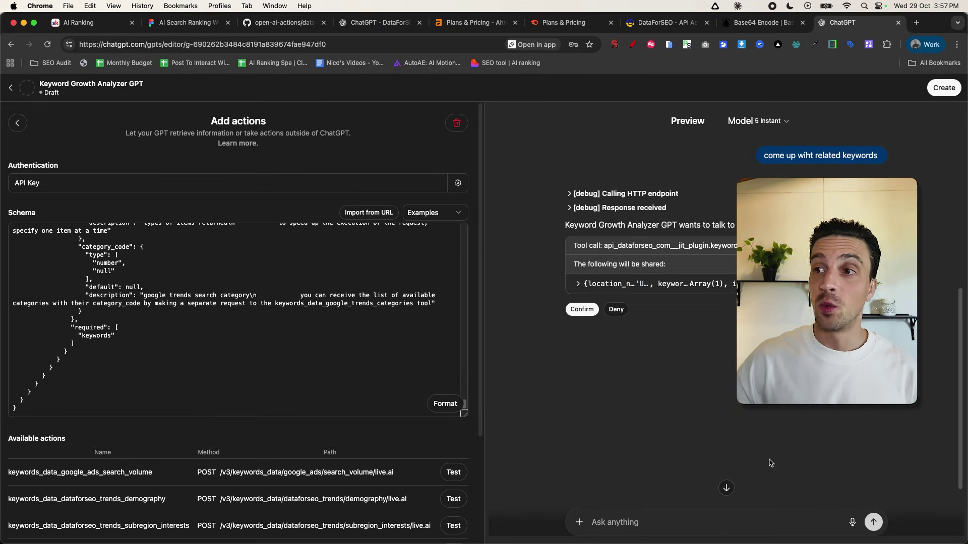
click(582, 309)
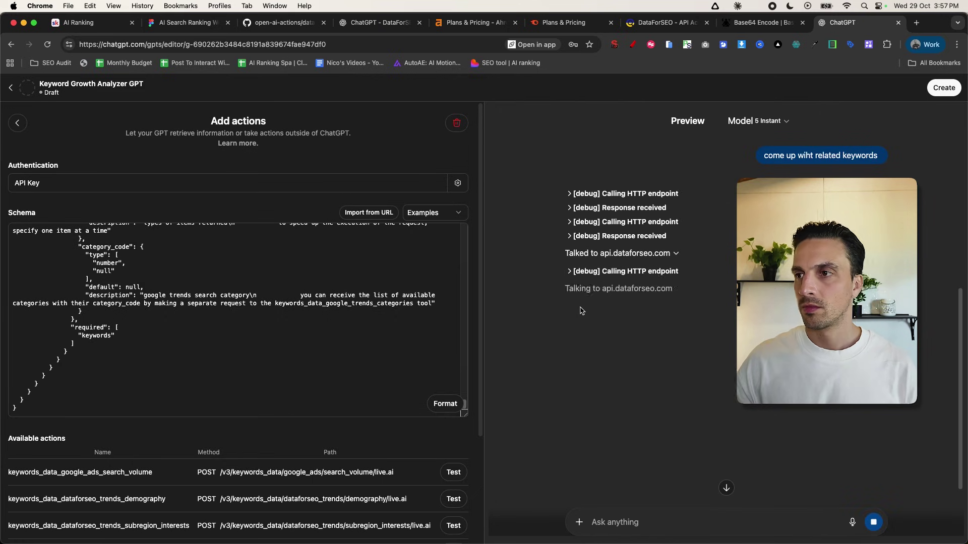
scroll(638, 346, down, 2)
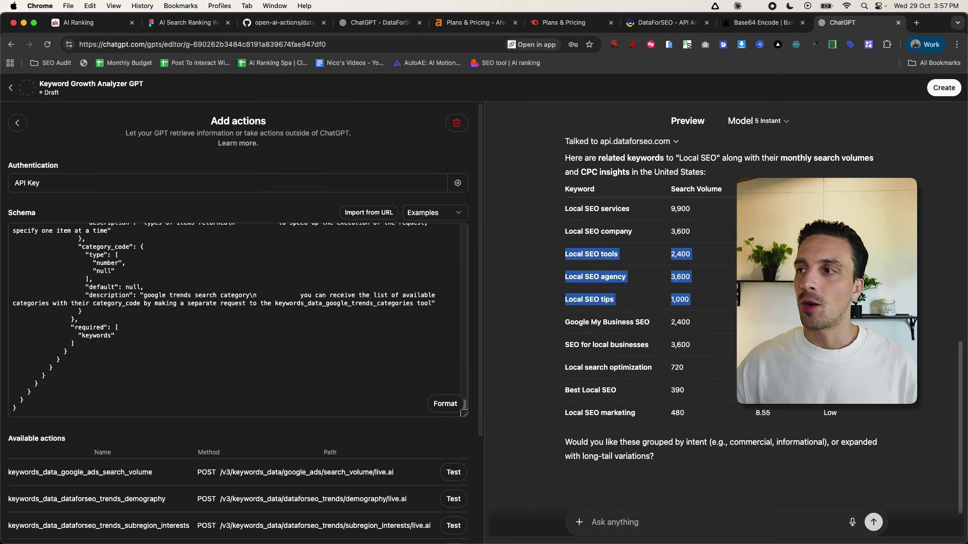
drag(848, 406, 565, 228)
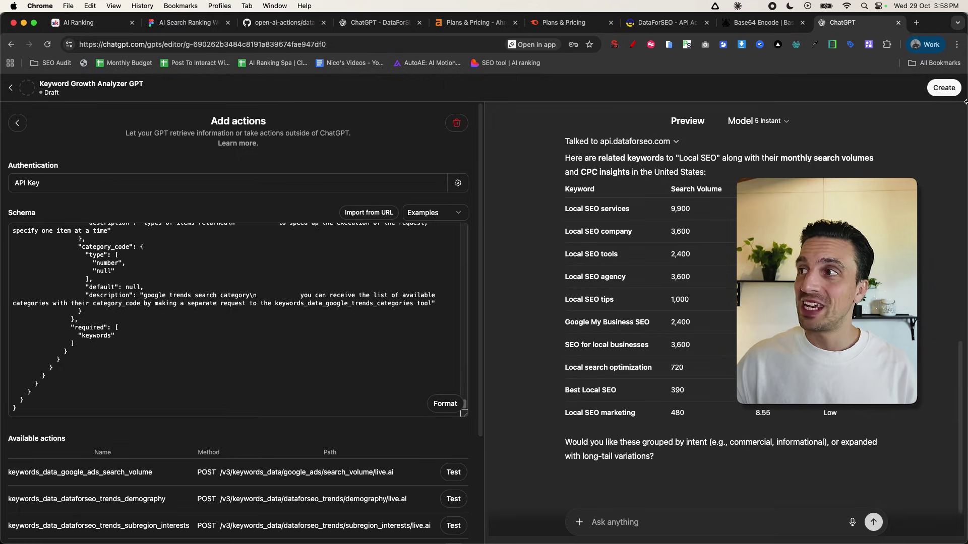
- Publish the Keyword Growth Analyzer GPT to anyone with the link and go to Explore GPTs
click(948, 91)
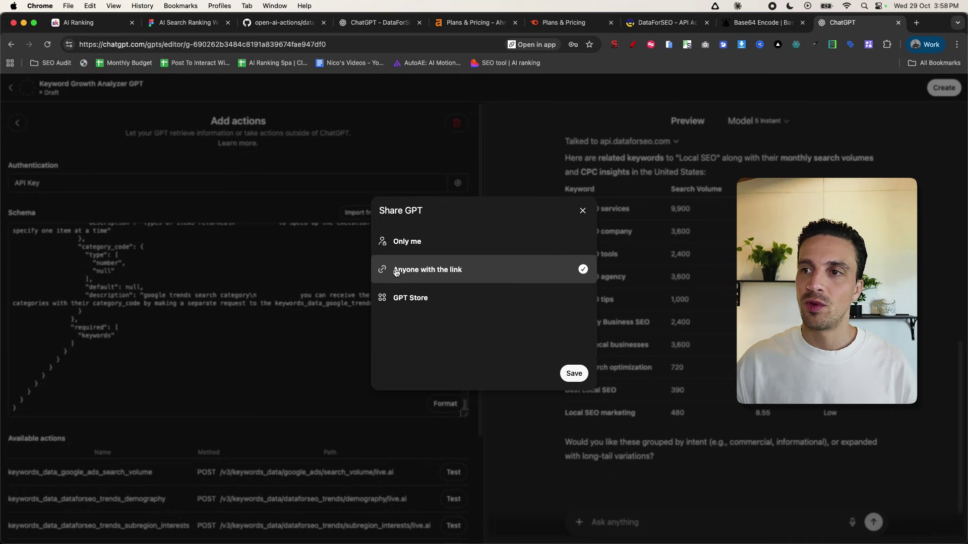
click(571, 373)
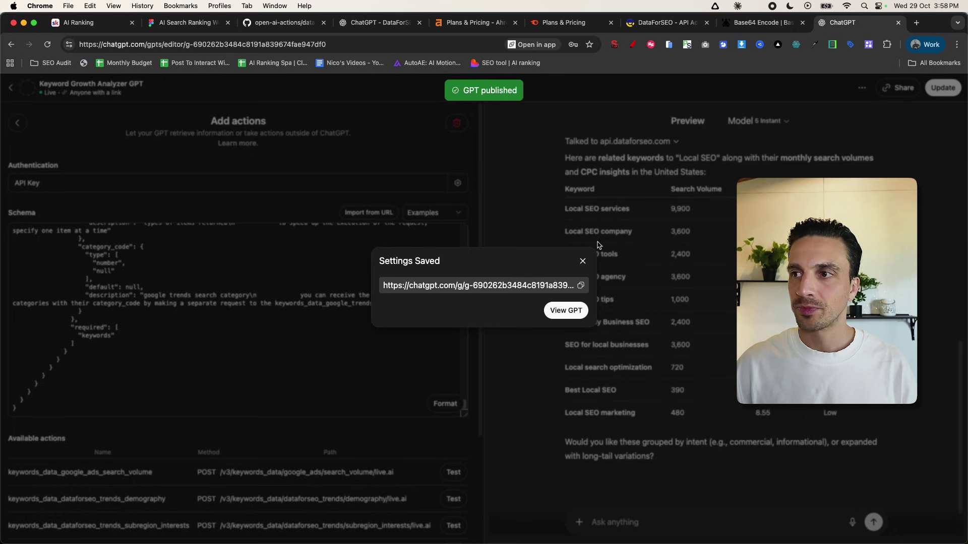
click(582, 262)
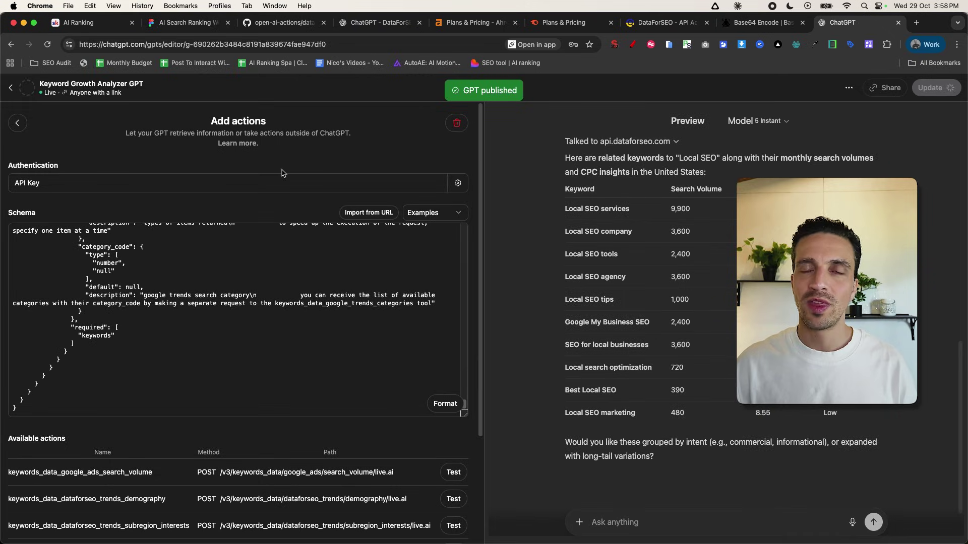
click(10, 90)
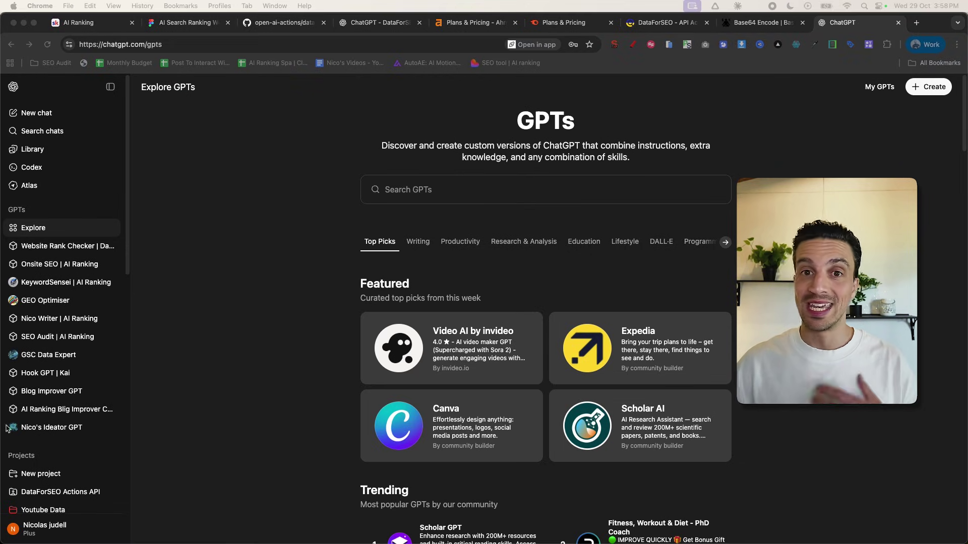
- Start a new GPT named 'On-Site SEO Fixer GPT' and begin adding an action
click(916, 91)
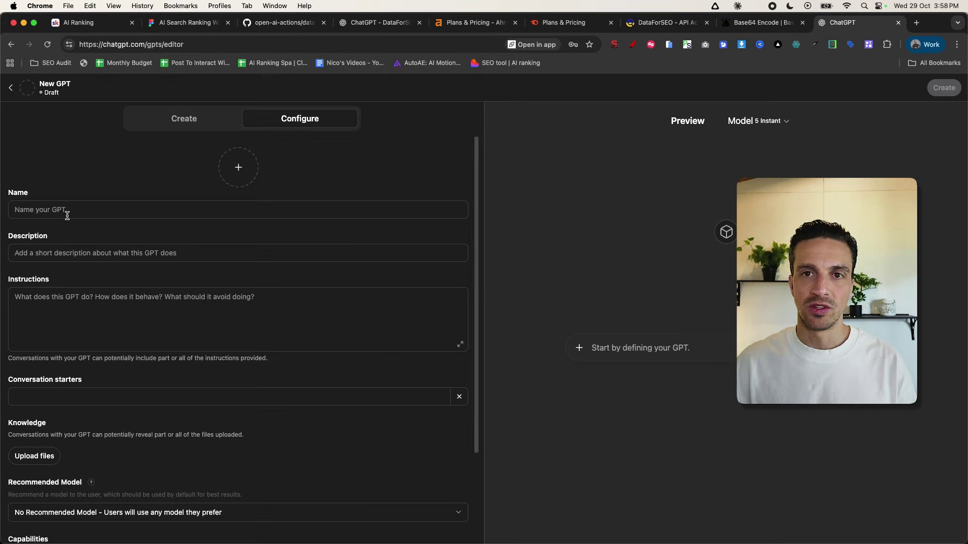
click(66, 211)
text(On-Site SEO Fixer GPT)
scroll(118, 296, down, 5)
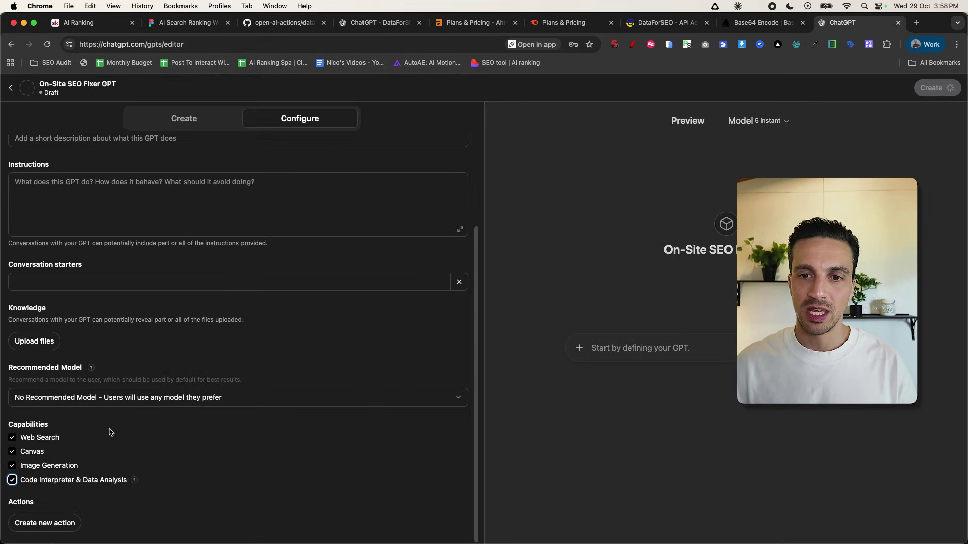
click(53, 523)
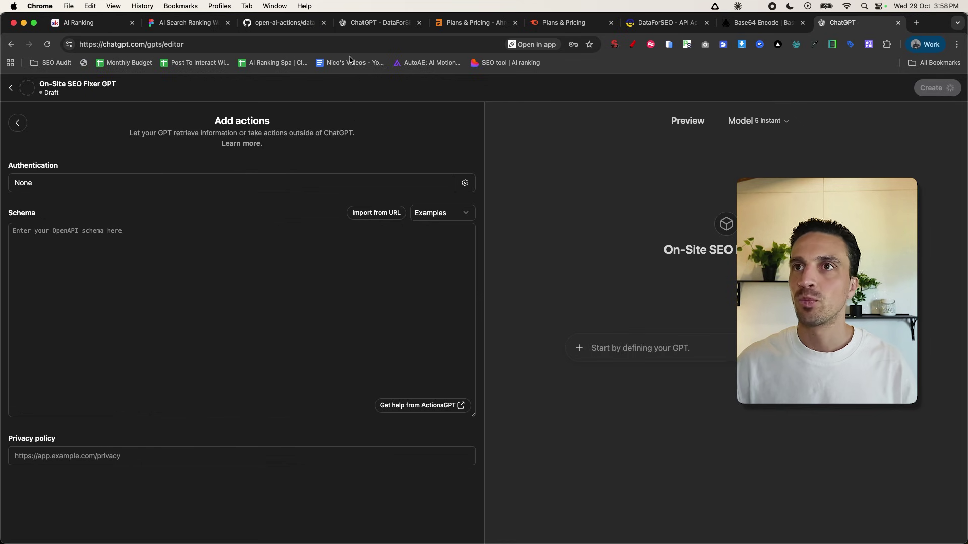
click(275, 23)
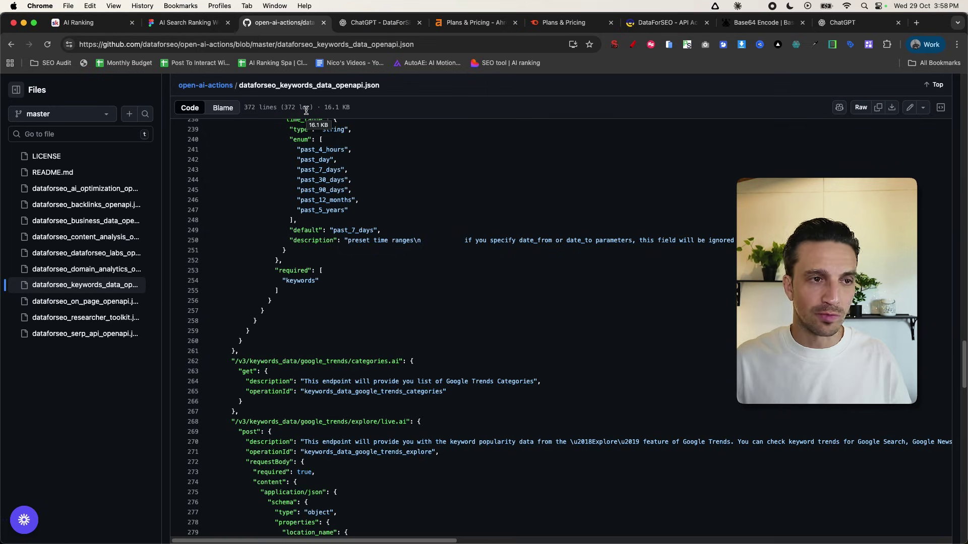
- Browse the backlinks and content analysis schemas, then open dataforseo_on_page_openapi.json
click(99, 207)
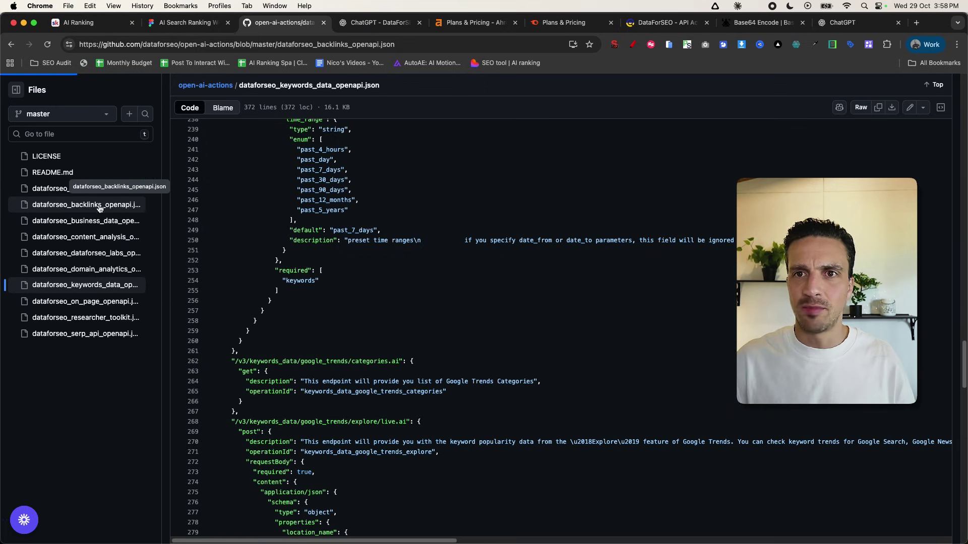
click(101, 238)
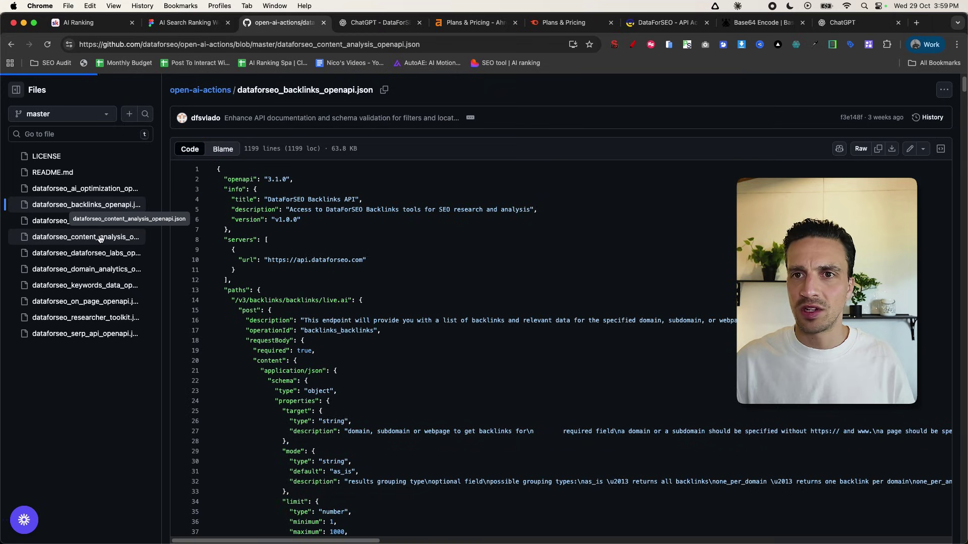
click(100, 301)
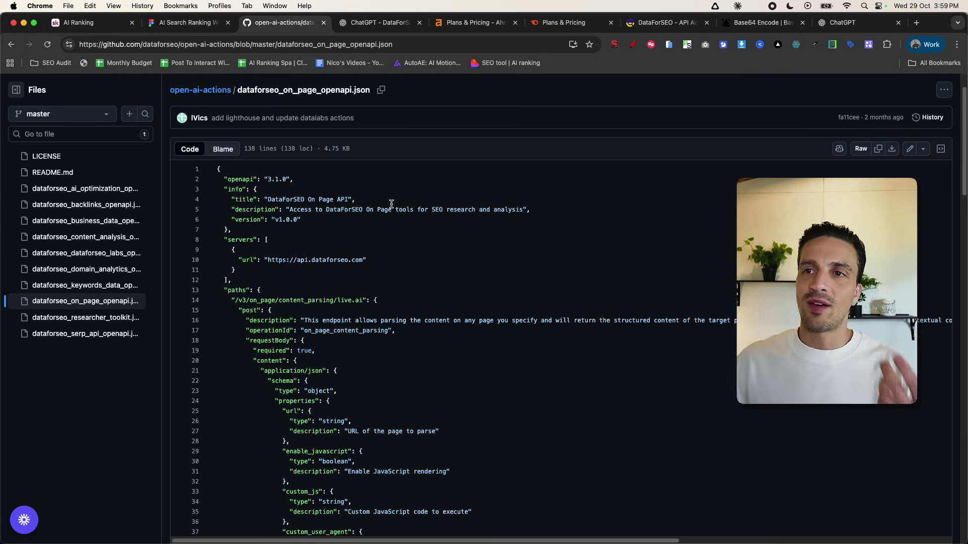
- Scroll through the On Page schema, highlighting its endpoint paths
scroll(329, 215, down, 1)
drag(271, 289, 735, 304)
click(330, 307)
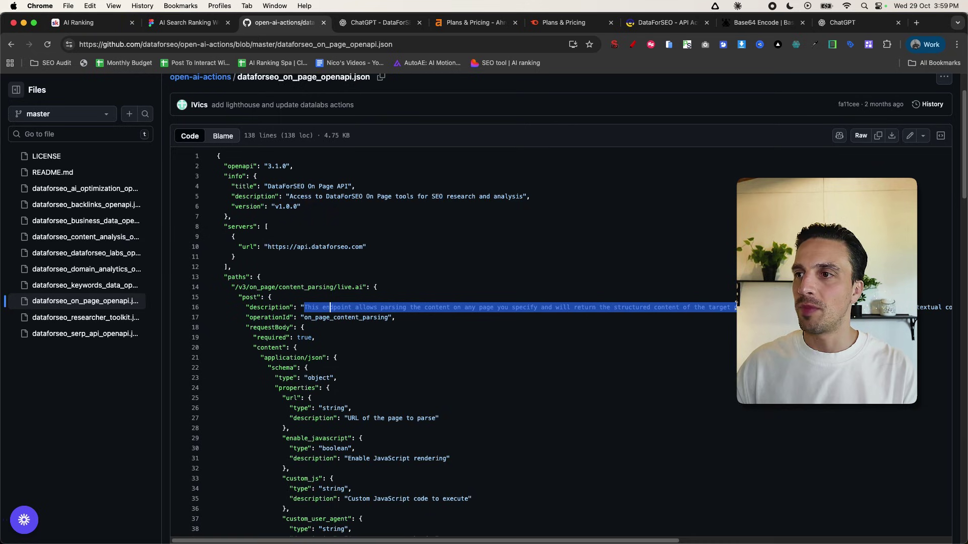
scroll(554, 302, down, 9)
drag(365, 257, 666, 255)
scroll(529, 277, down, 12)
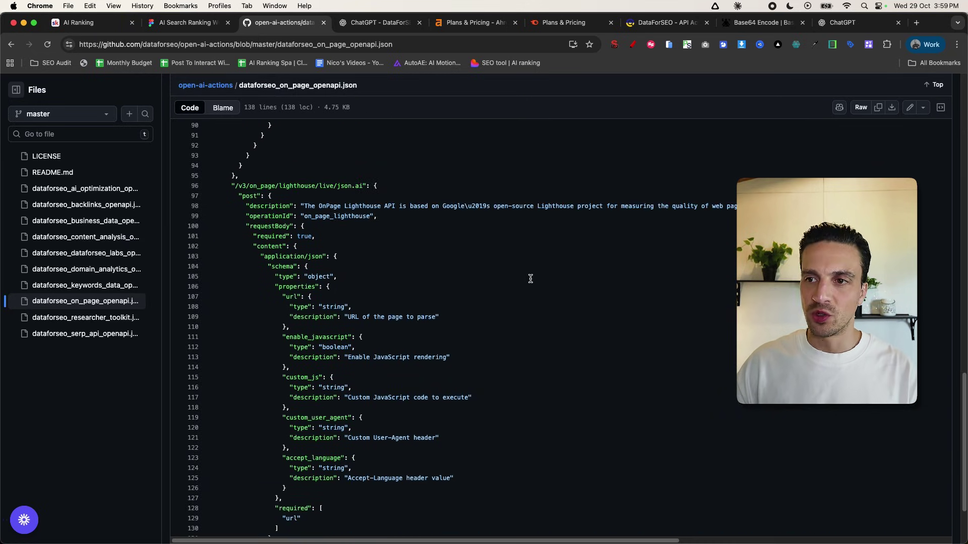
scroll(530, 279, down, 1)
scroll(529, 285, up, 20)
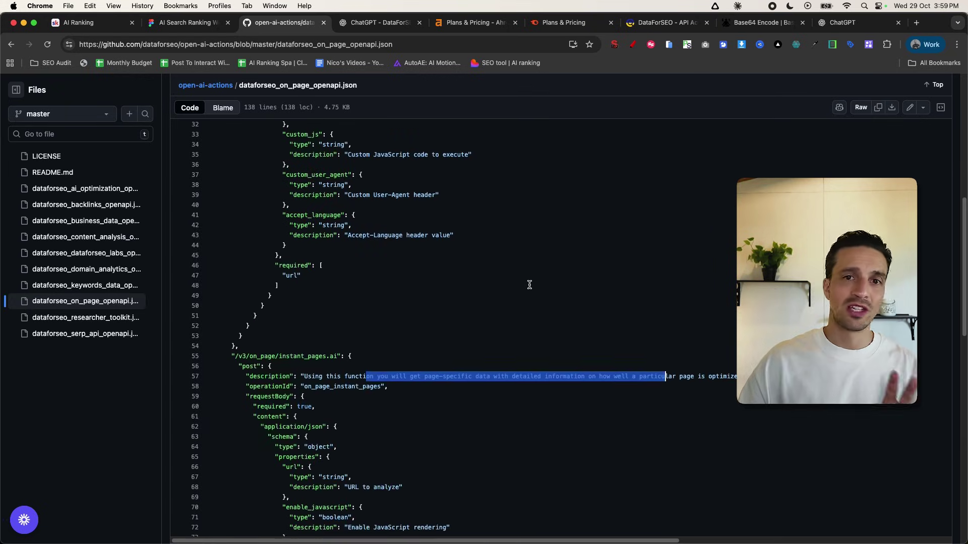
click(526, 282)
scroll(819, 149, up, 3)
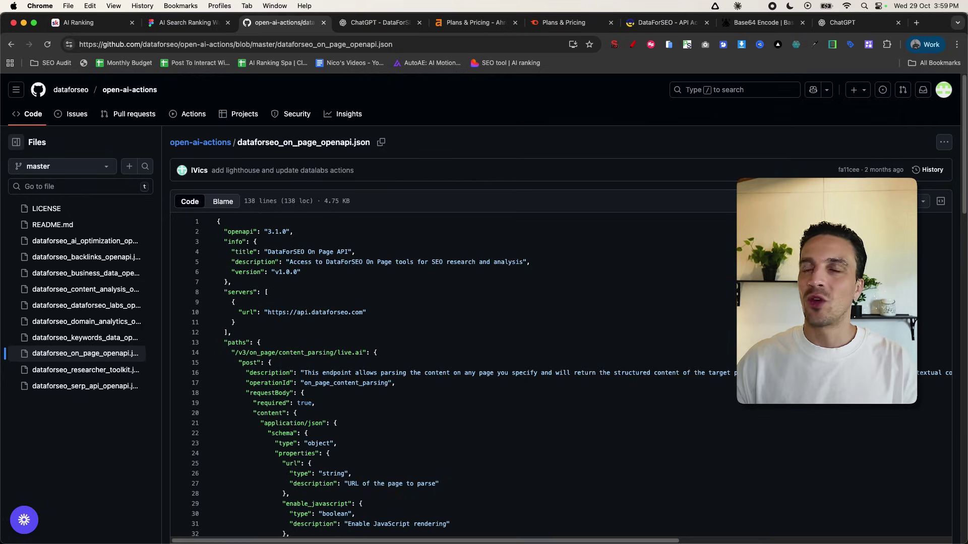
- Paste the On Page OpenAPI schema and fill in the DataForSEO privacy policy URL
click(852, 22)
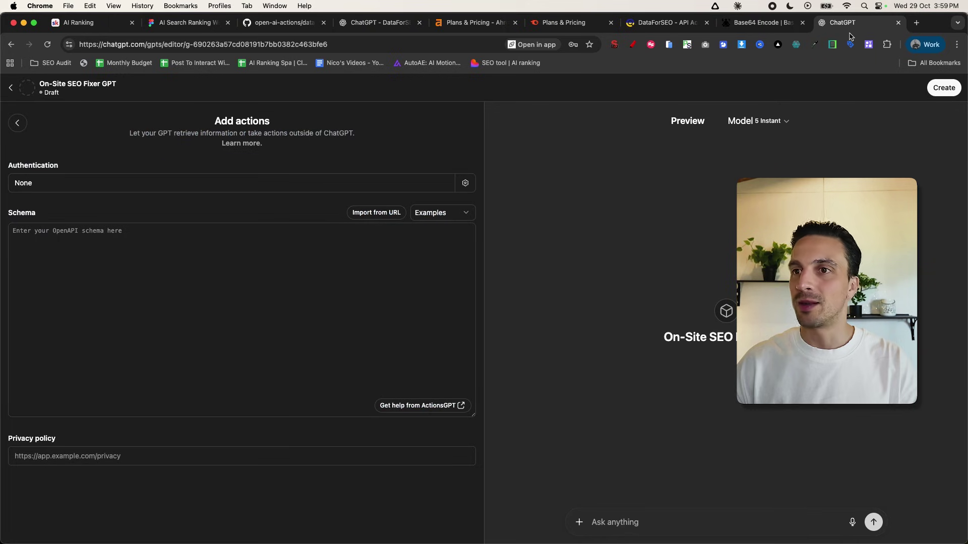
click(164, 273)
key(super+v)
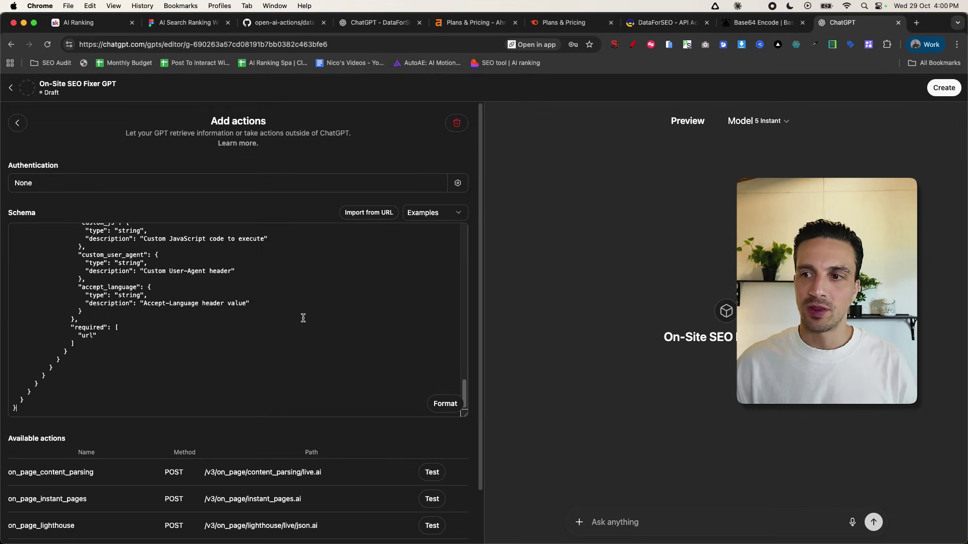
scroll(276, 456, down, 3)
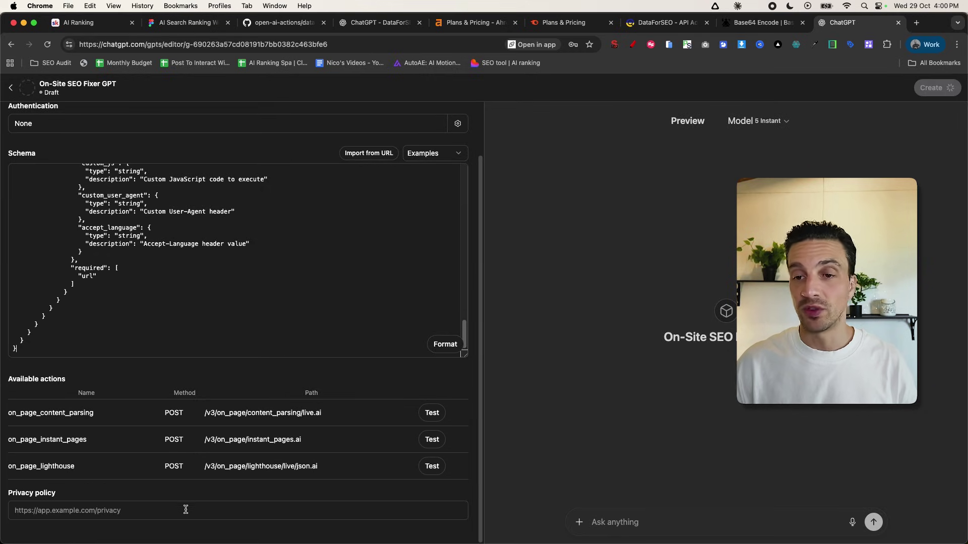
click(187, 510)
click(151, 528)
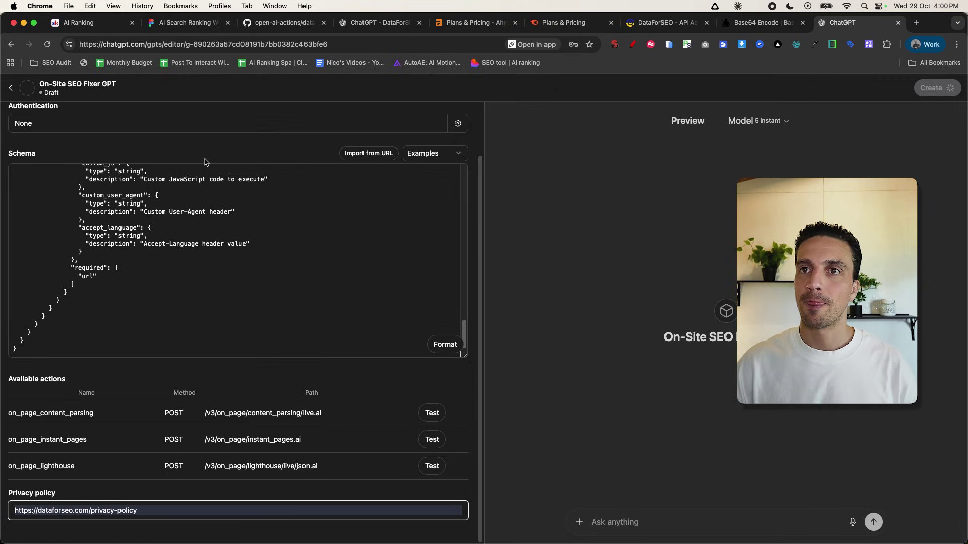
- Set the action's authentication to API Key using the saved DataForSEO key
click(217, 127)
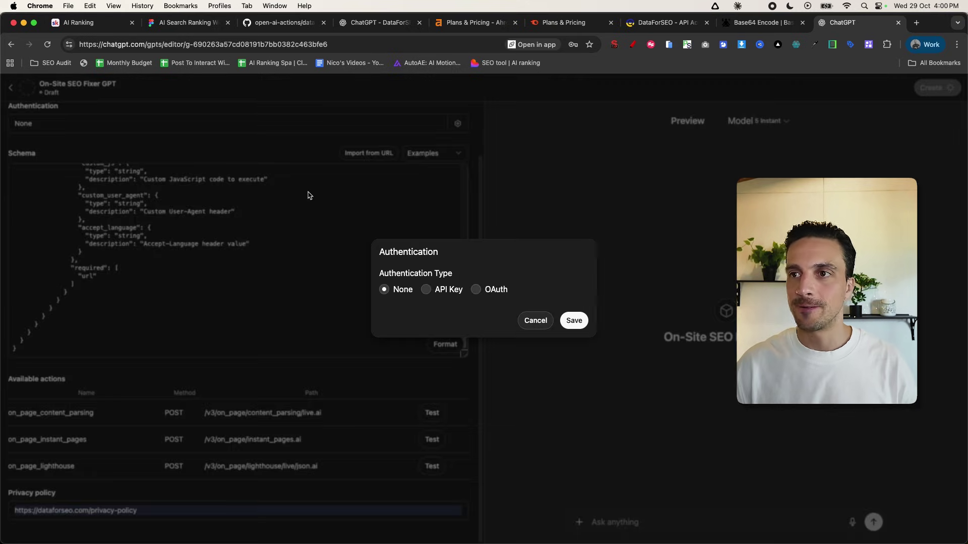
click(438, 291)
click(480, 298)
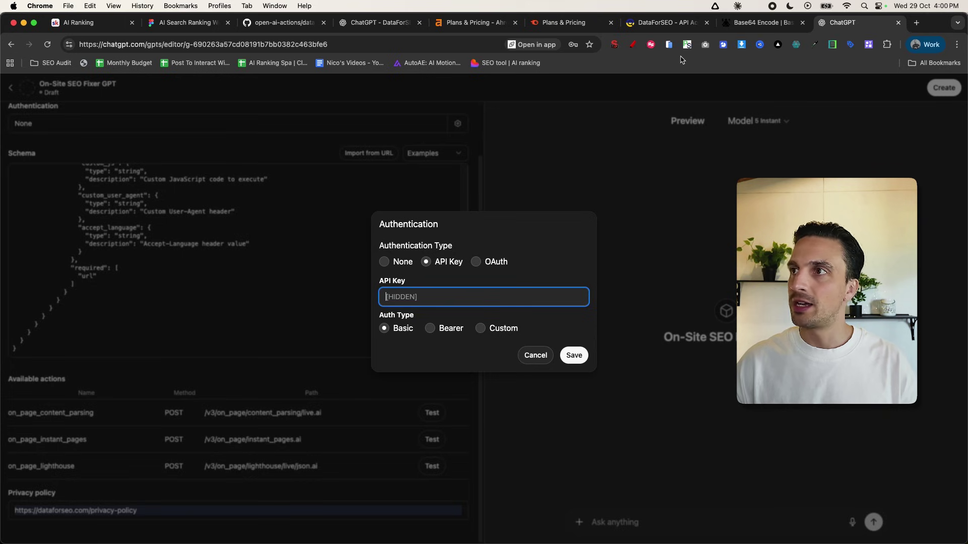
click(686, 44)
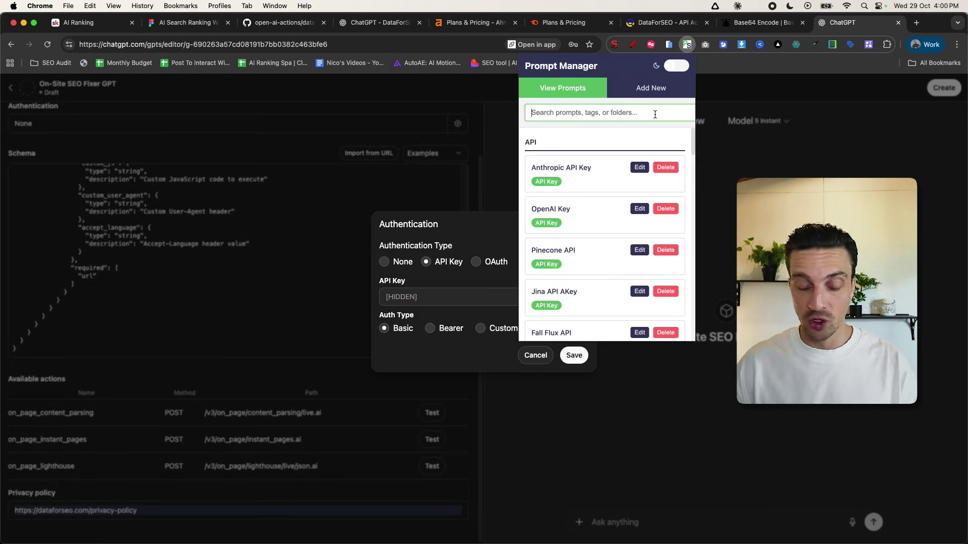
text(seo)
click(565, 210)
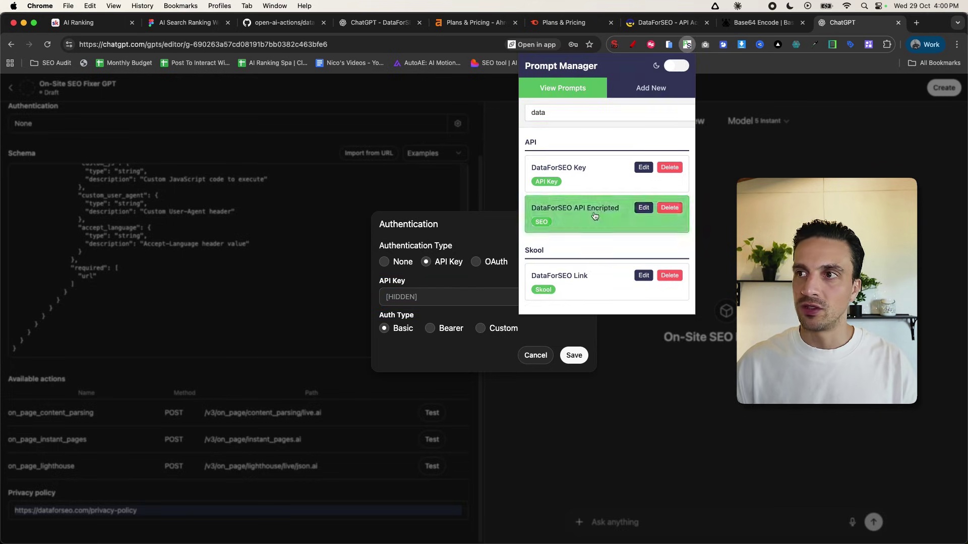
click(447, 302)
key(super+v)
click(574, 356)
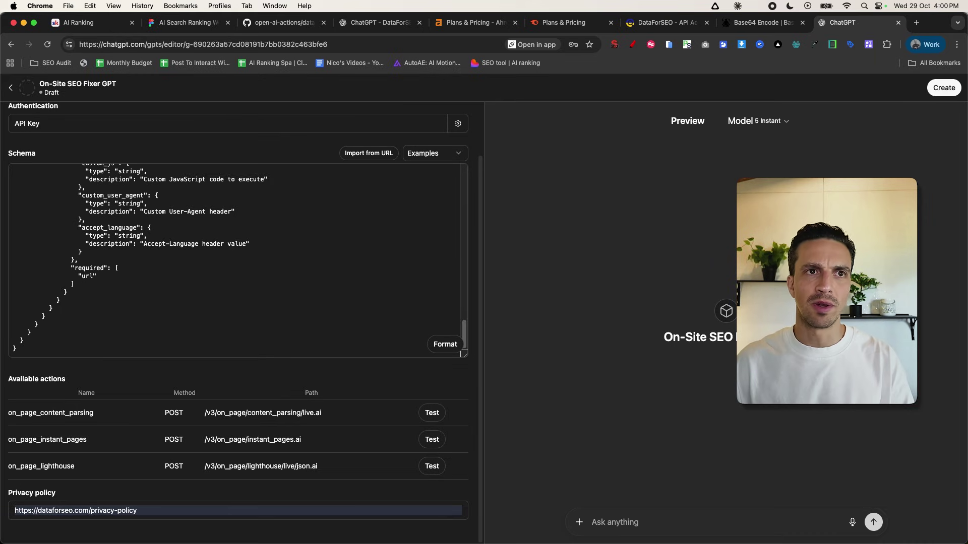
- Load ethicaldogservices.com.au in a new browser tab
key(super+t)
text(https://ethicaldogservices.com.au)
key(Return)
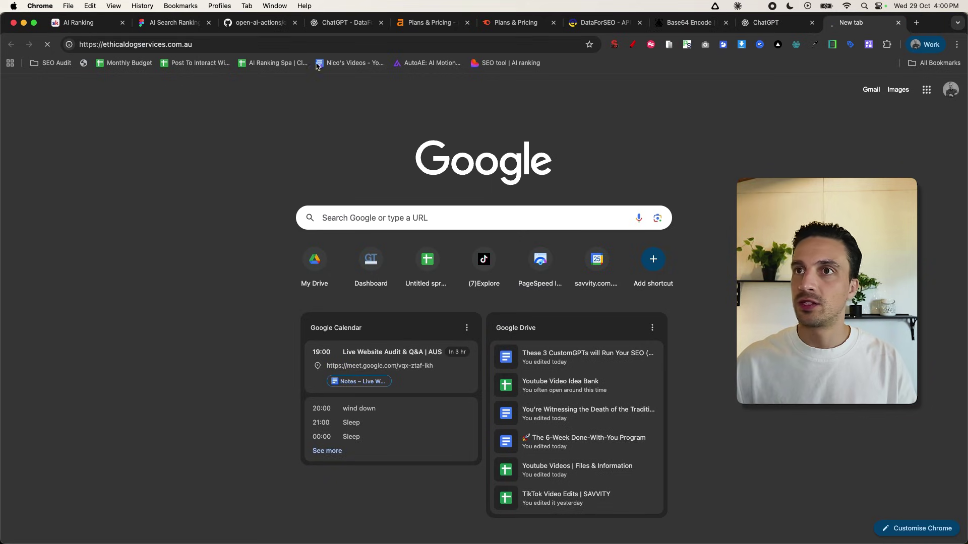
- Ask the preview for on-site SEO fixes for the ethicaldogservices.com.au URL by dictation
click(326, 44)
key(super+c)
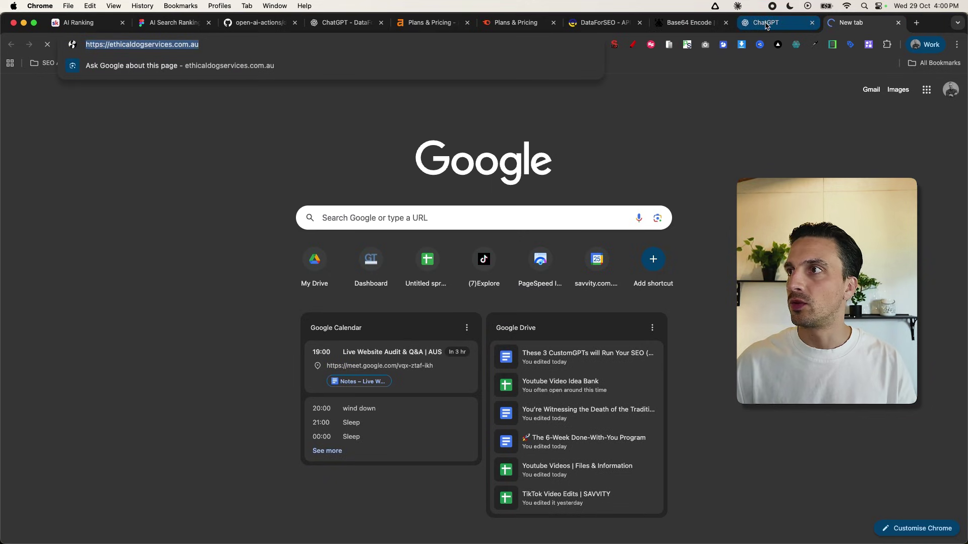
click(767, 25)
click(686, 522)
key(super+v)
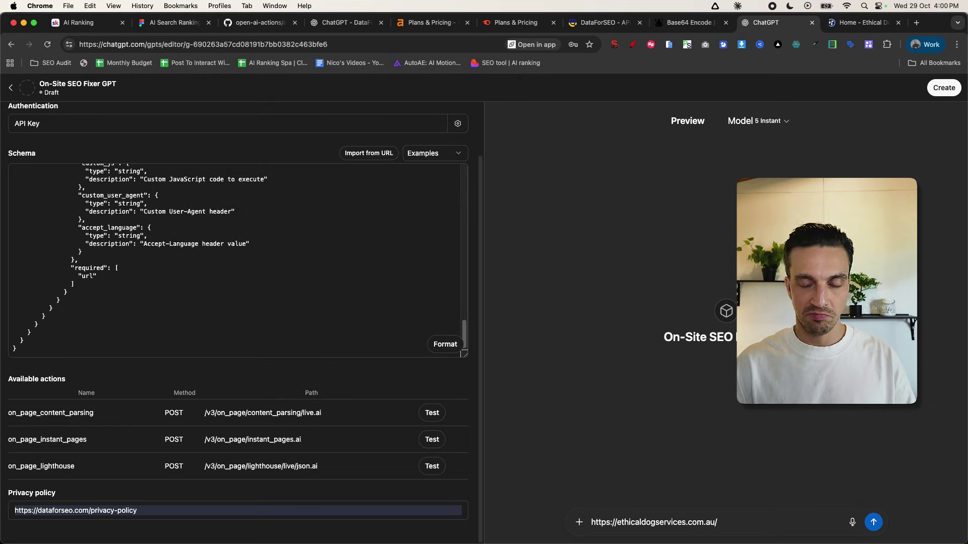
key(alt+space)
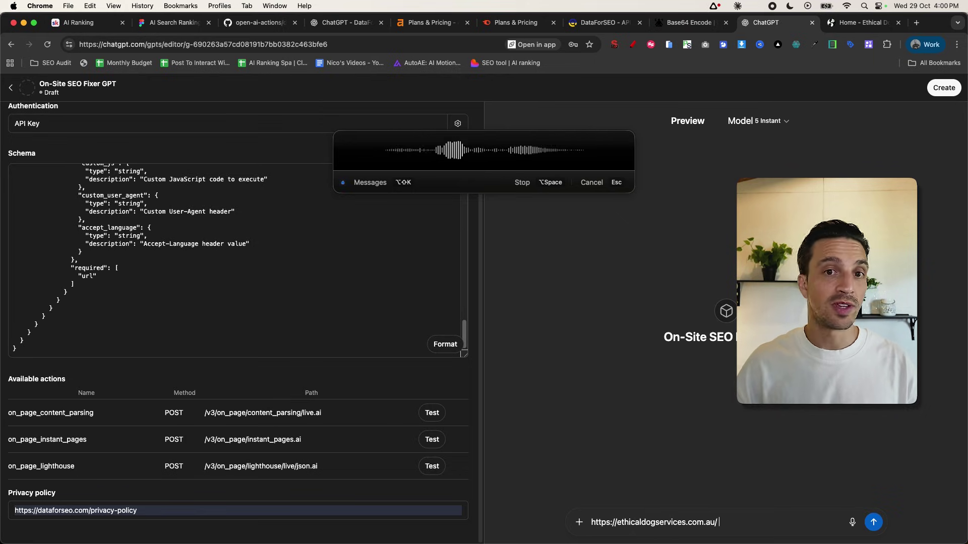
key(alt+space)
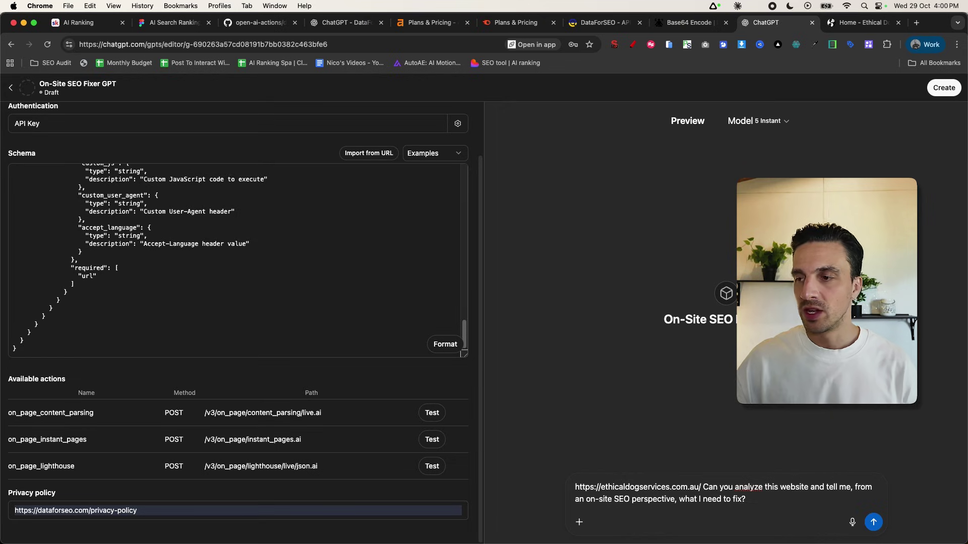
click(873, 523)
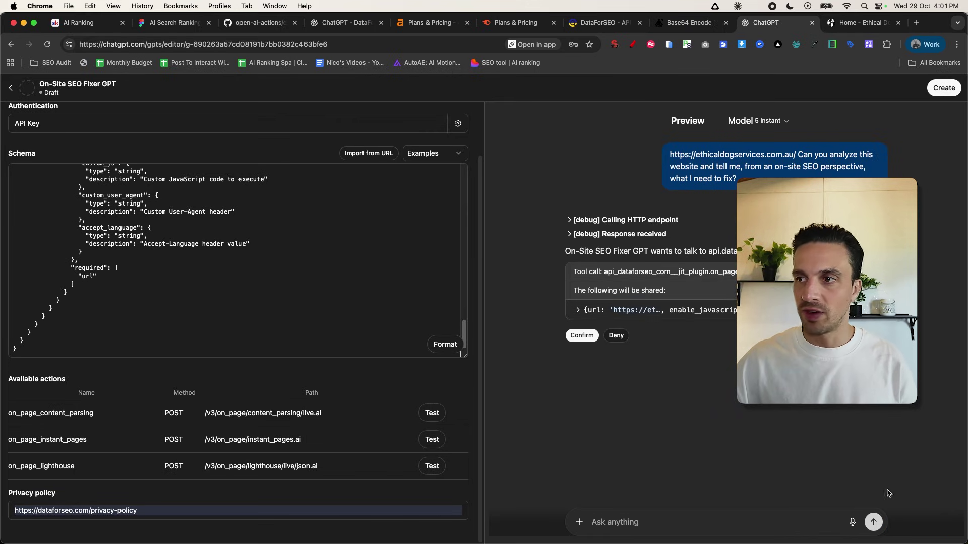
- Allow the DataForSEO call and read the six-issue on-site SEO report
click(587, 335)
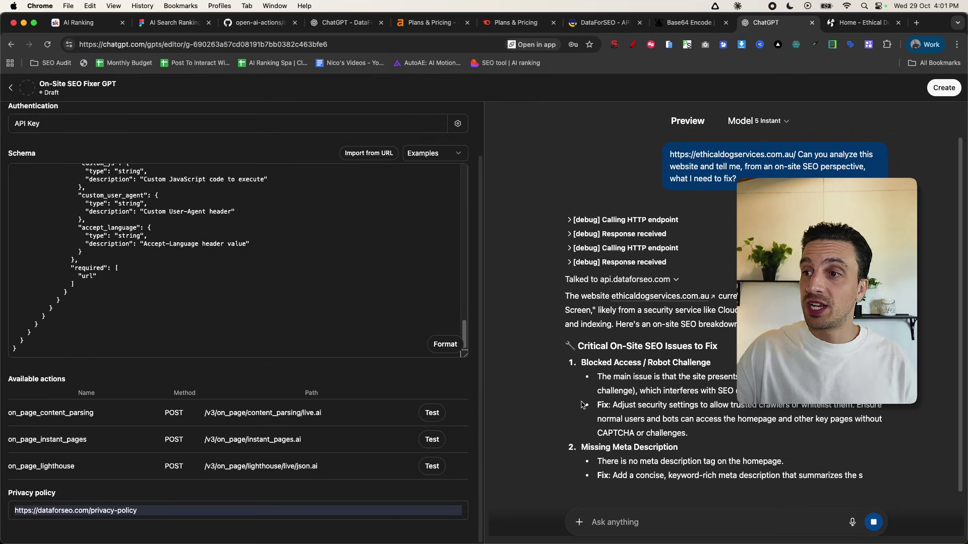
scroll(678, 339, down, 3)
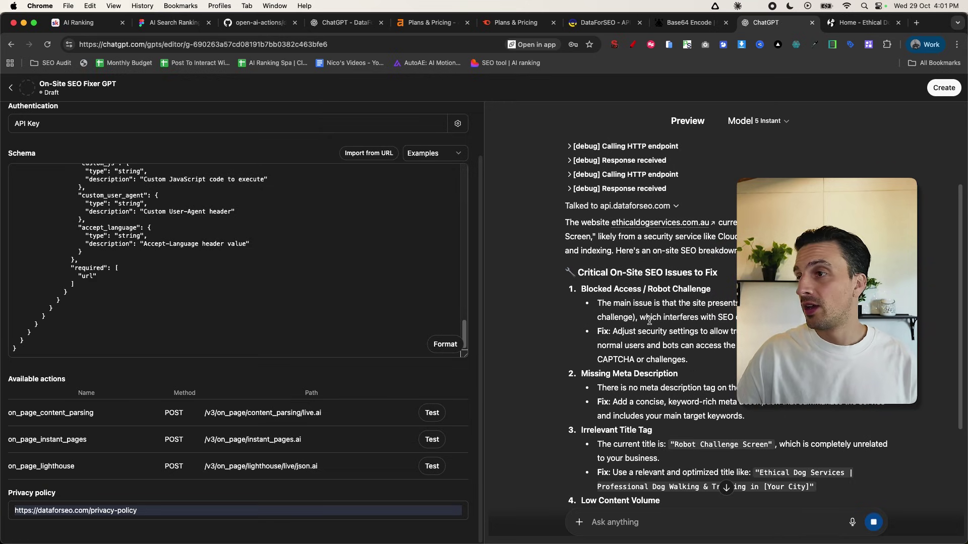
scroll(567, 213, down, 5)
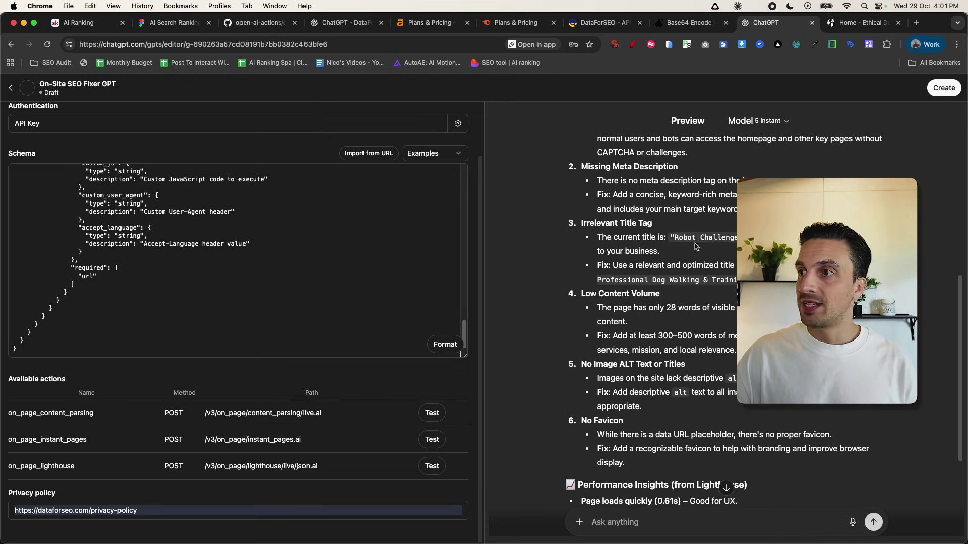
scroll(724, 212, down, 3)
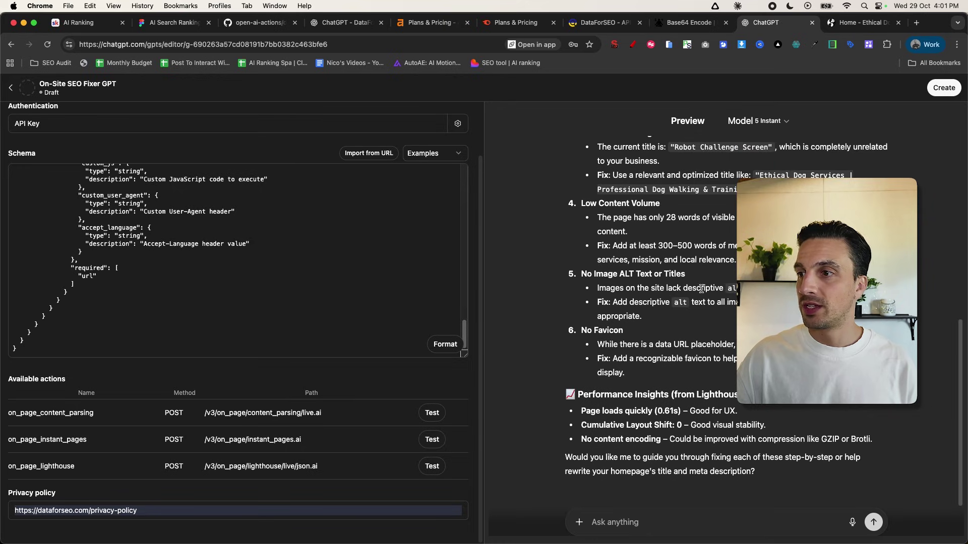
scroll(665, 316, up, 5)
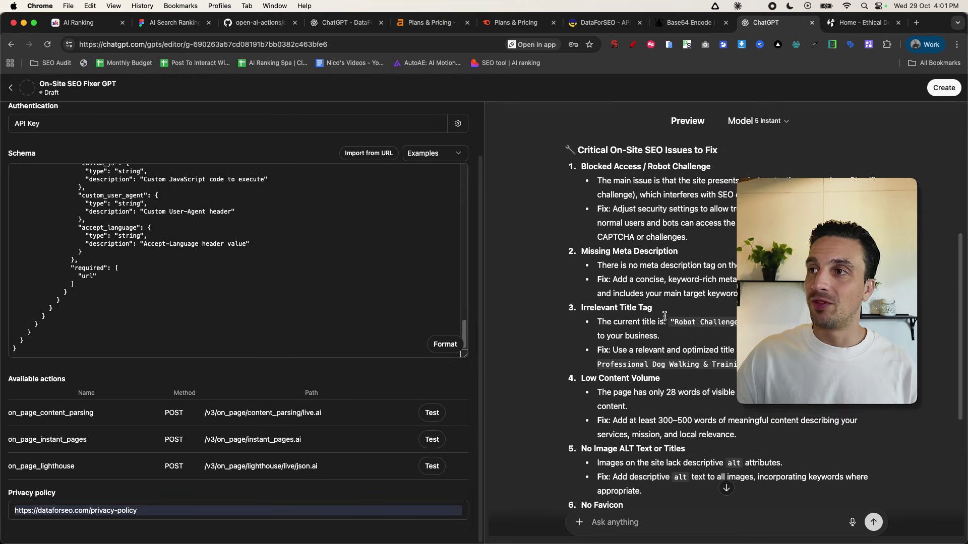
scroll(664, 316, up, 2)
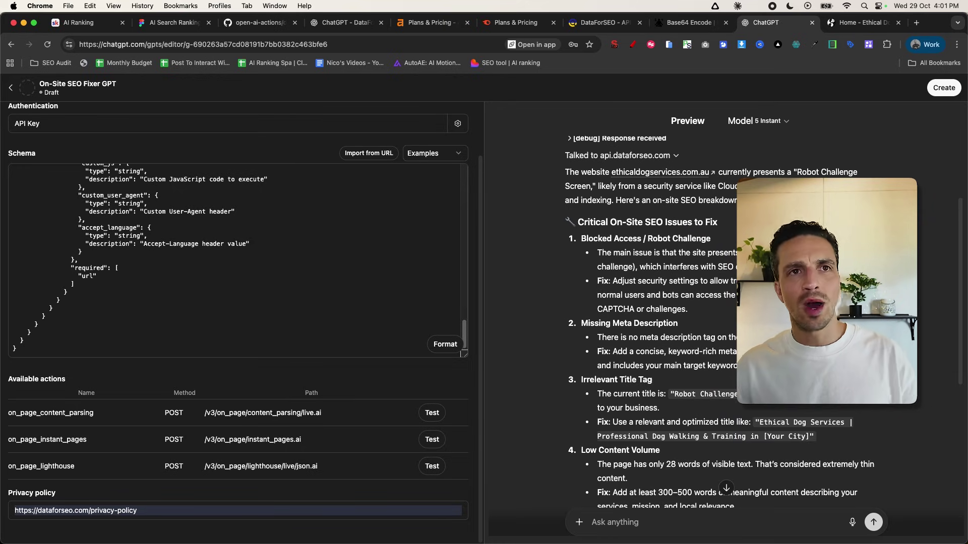
- Load jtbstudios.com.au in a new tab and copy its URL
click(917, 23)
text(https://www.jtbstudios.com.au)
key(Return)
click(414, 41)
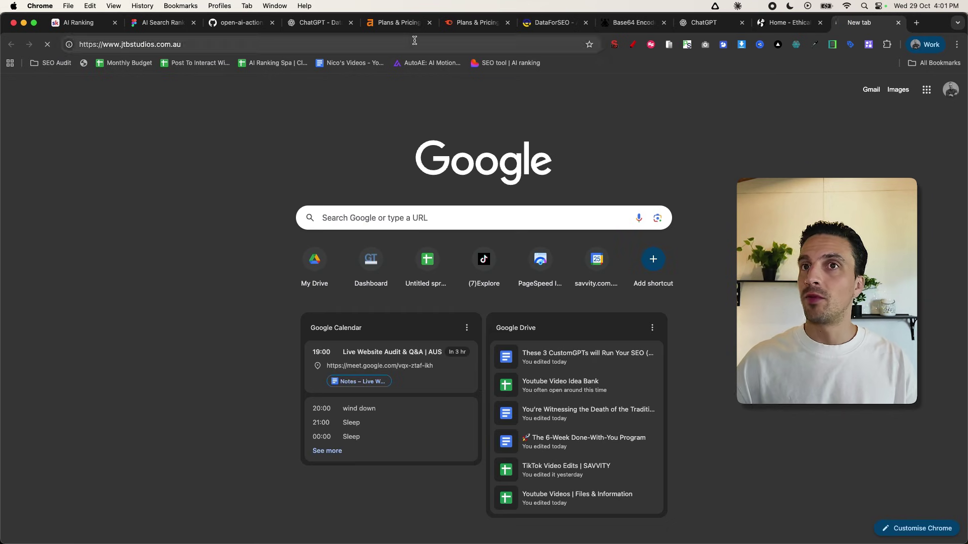
key(super+c)
click(708, 25)
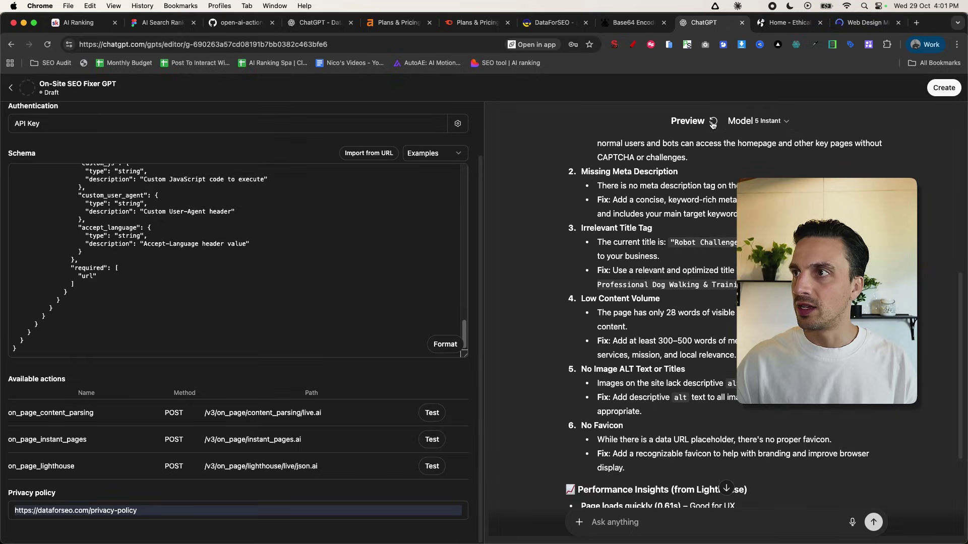
- In a fresh preview chat, request an on-site SEO analysis of jtbstudios.com.au
click(714, 121)
click(665, 522)
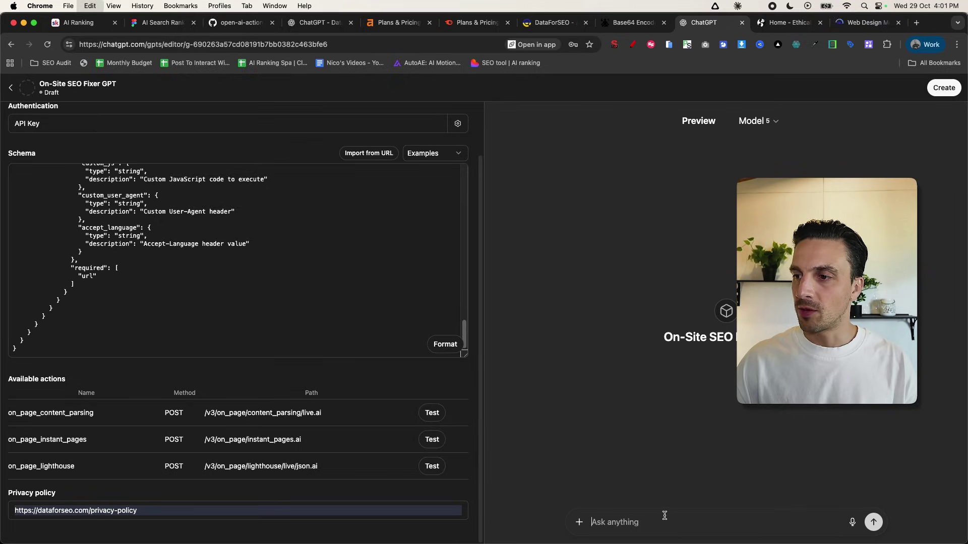
key(super+v)
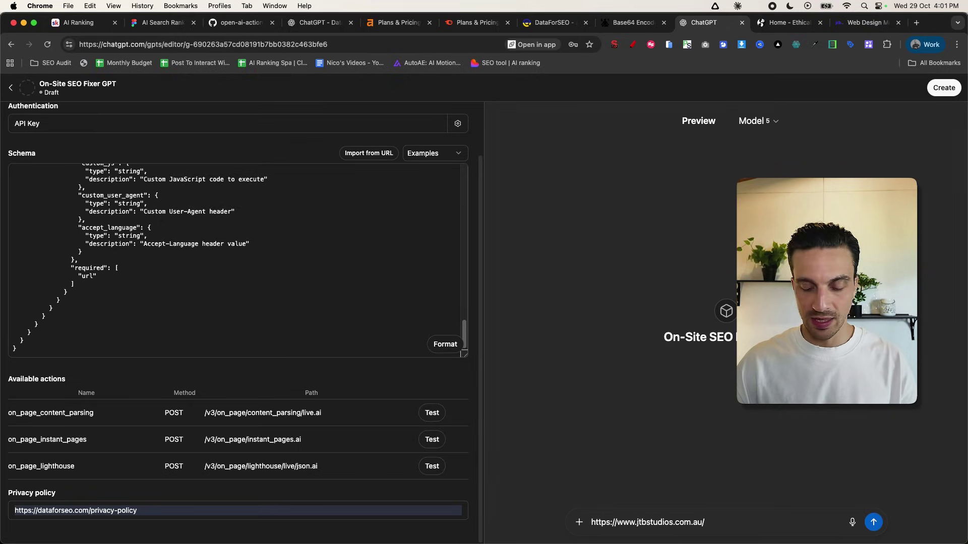
key(super+v)
key(super+z)
key(alt+space)
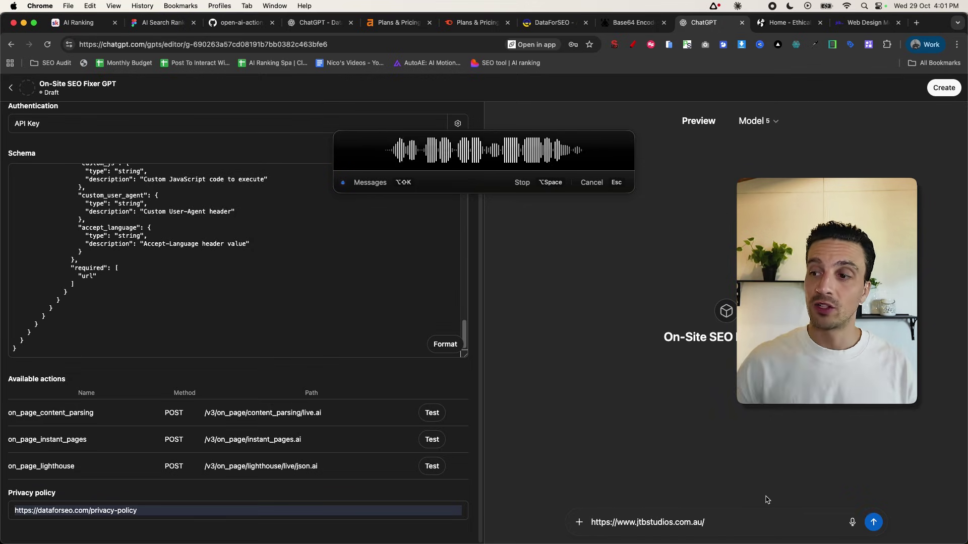
key(alt+space)
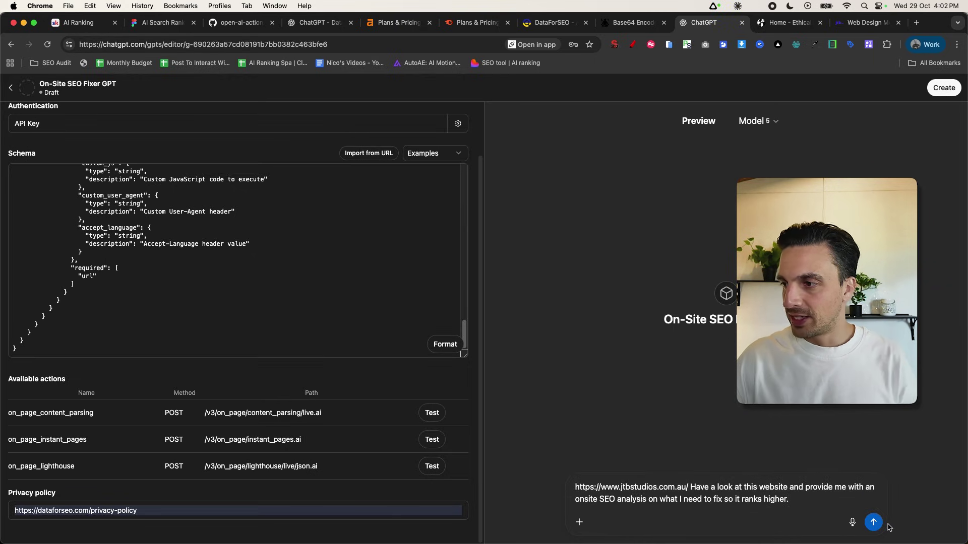
click(874, 522)
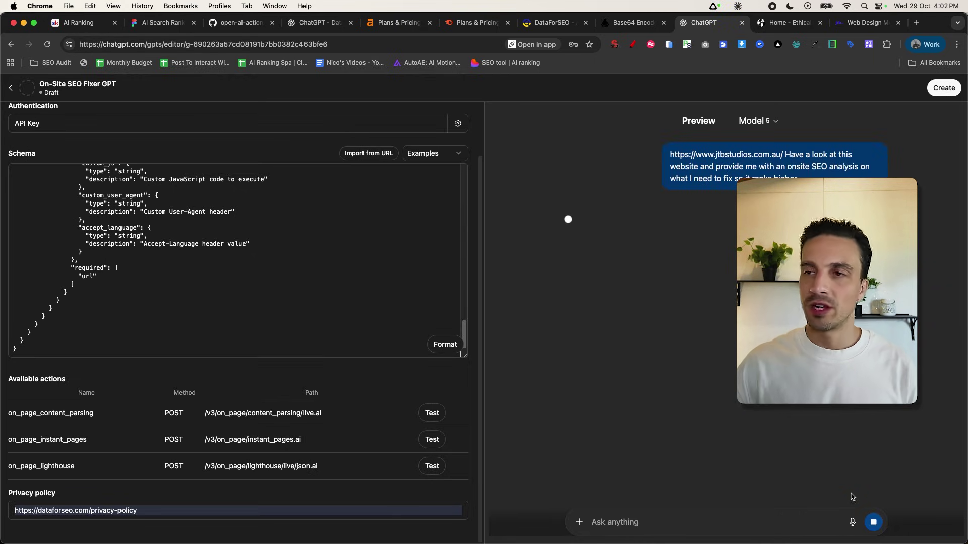
- Approve the GPT's DataForSEO API call
key(alt+space)
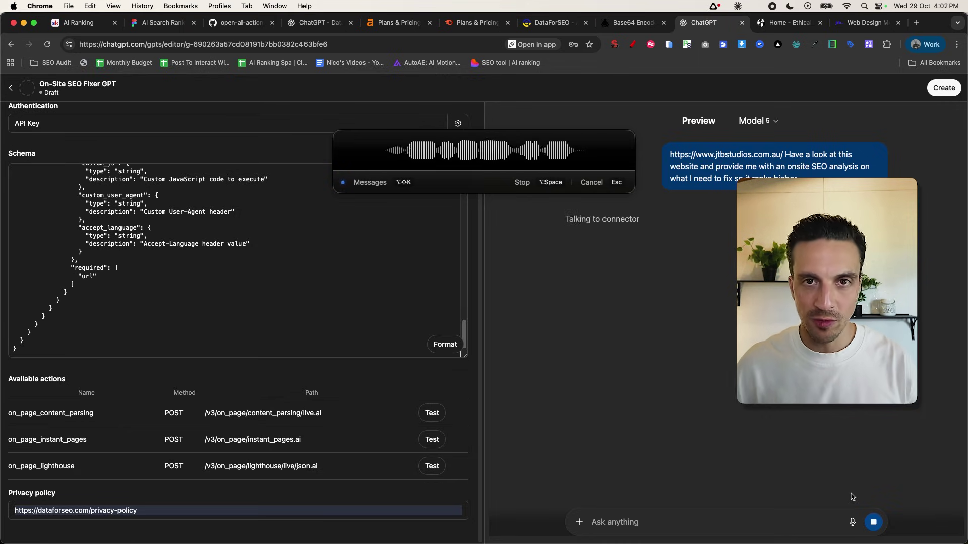
key(Escape)
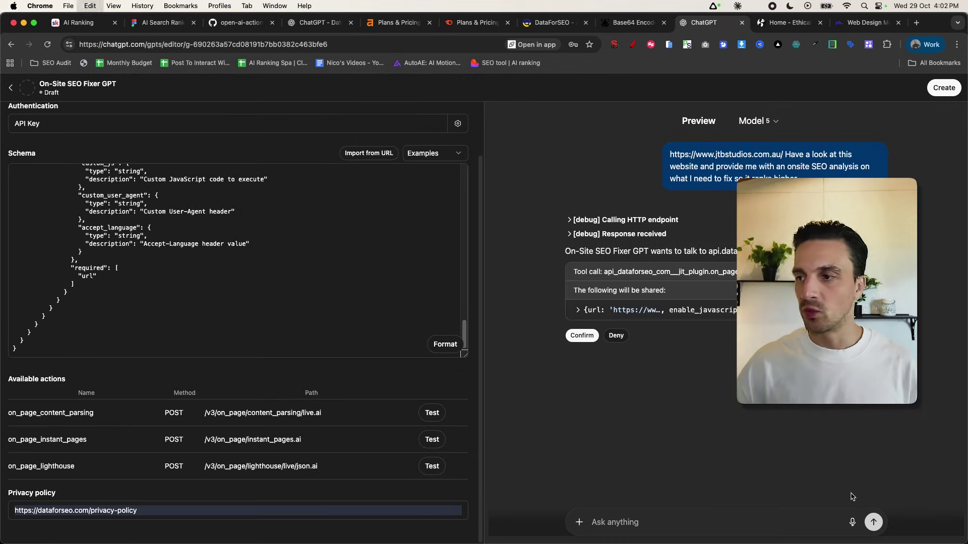
click(583, 336)
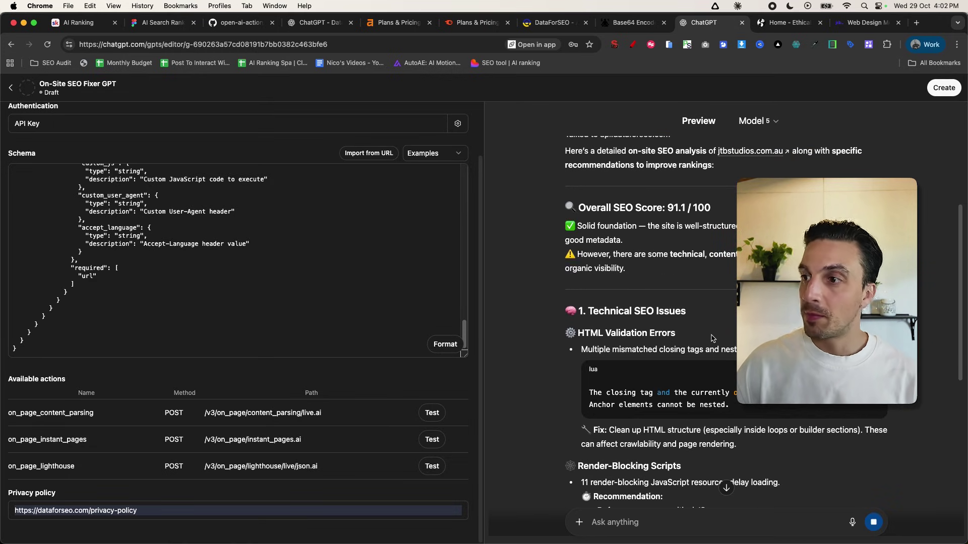
- Review the report, highlighting the Time to Interactive result and Content & Metadata section
scroll(605, 340, up, 3)
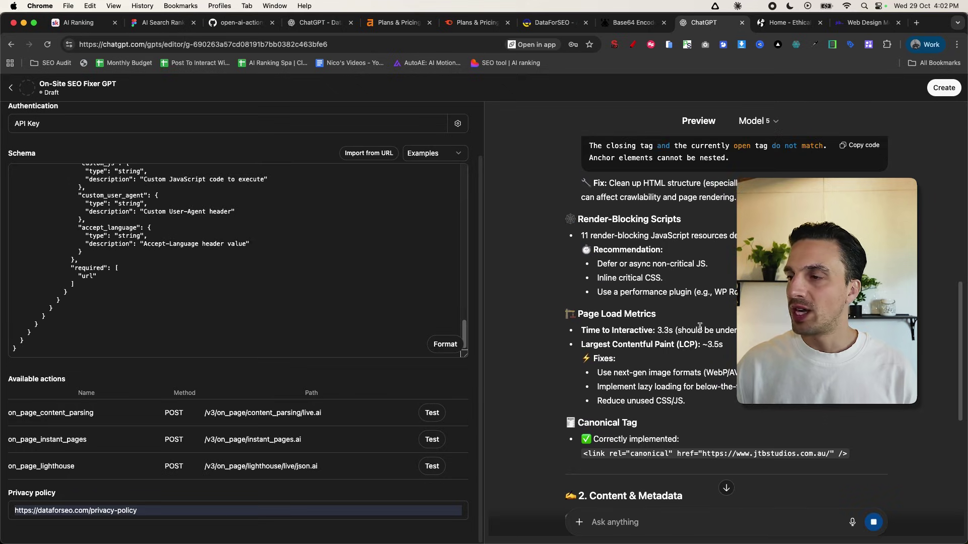
drag(581, 330, 738, 331)
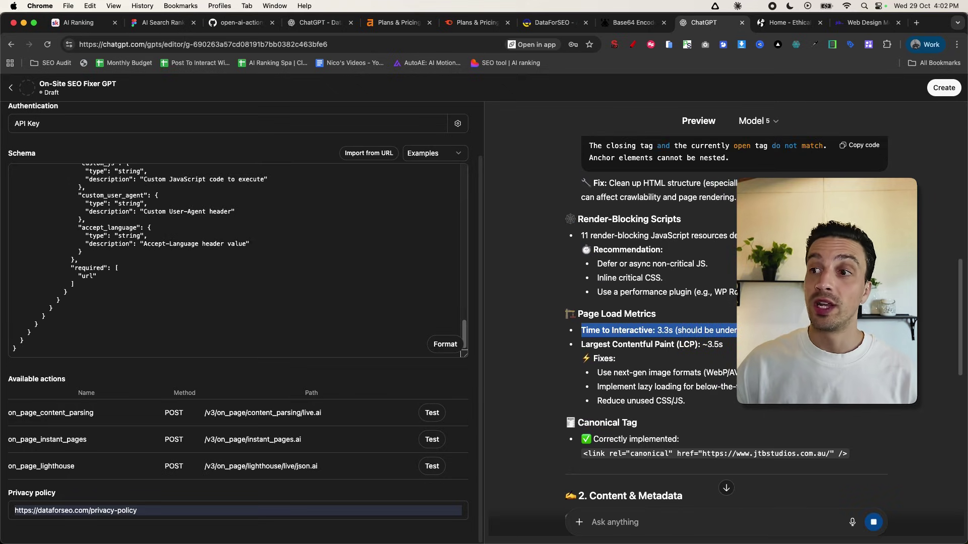
click(705, 340)
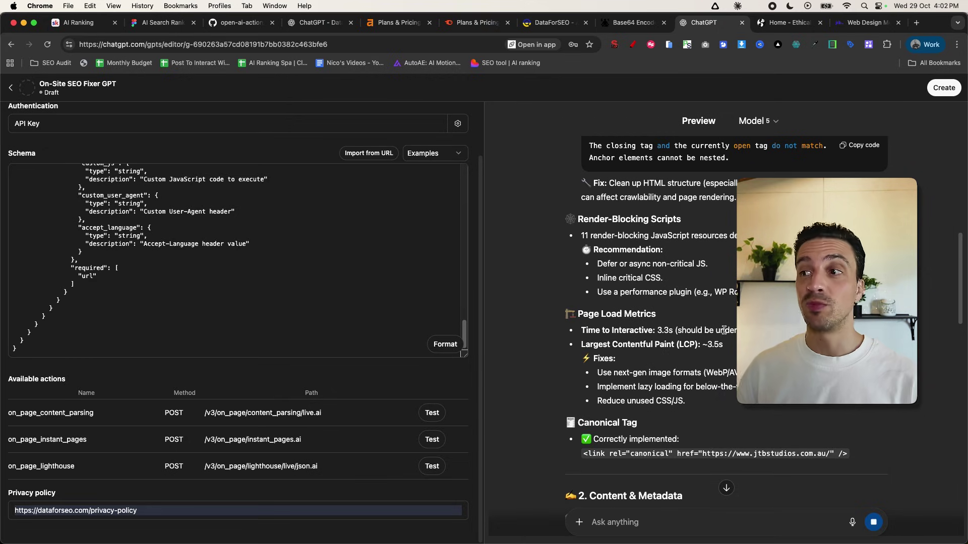
scroll(618, 496, down, 6)
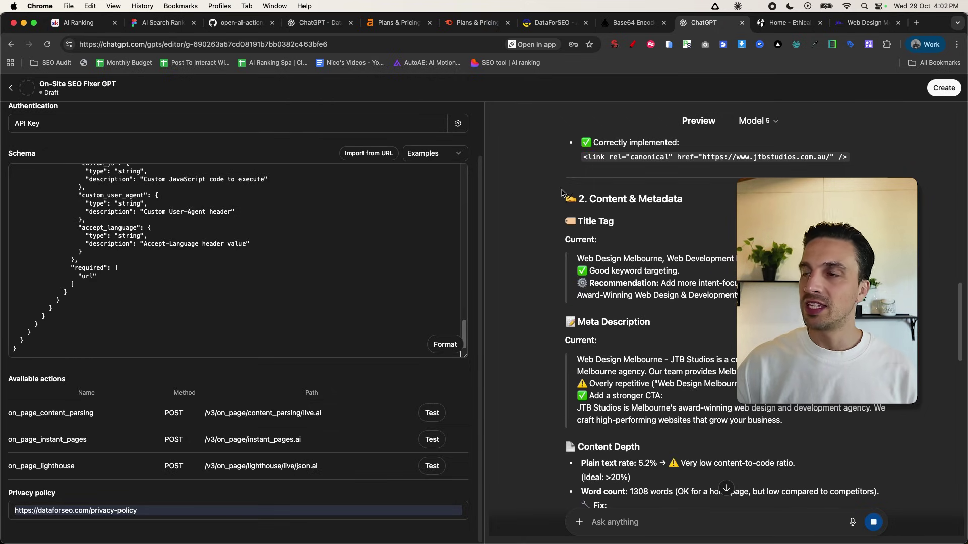
drag(563, 196, 604, 215)
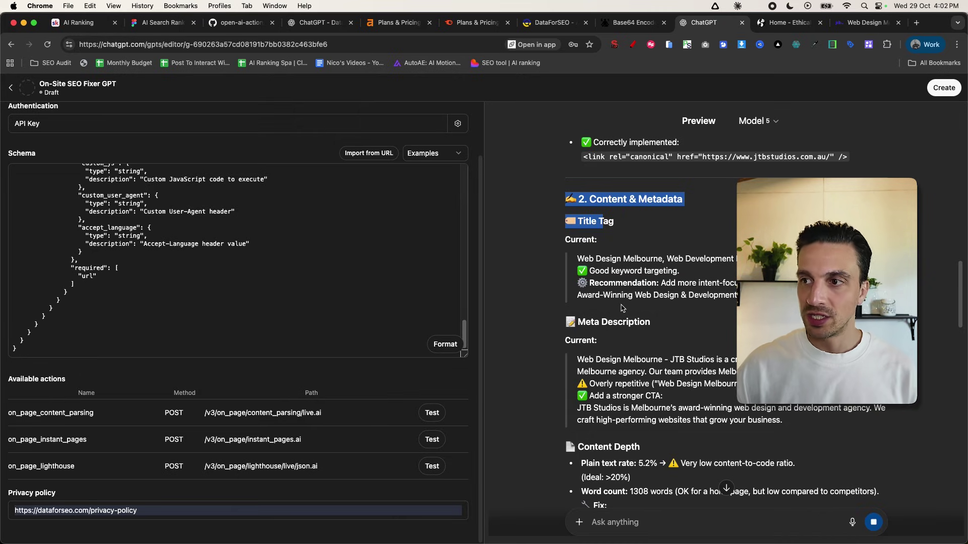
scroll(655, 342, down, 2)
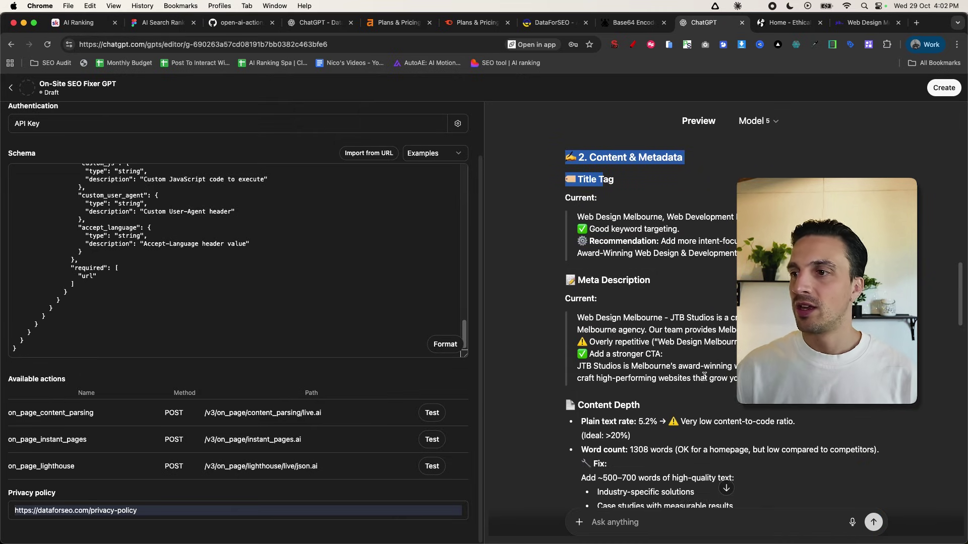
scroll(704, 375, down, 5)
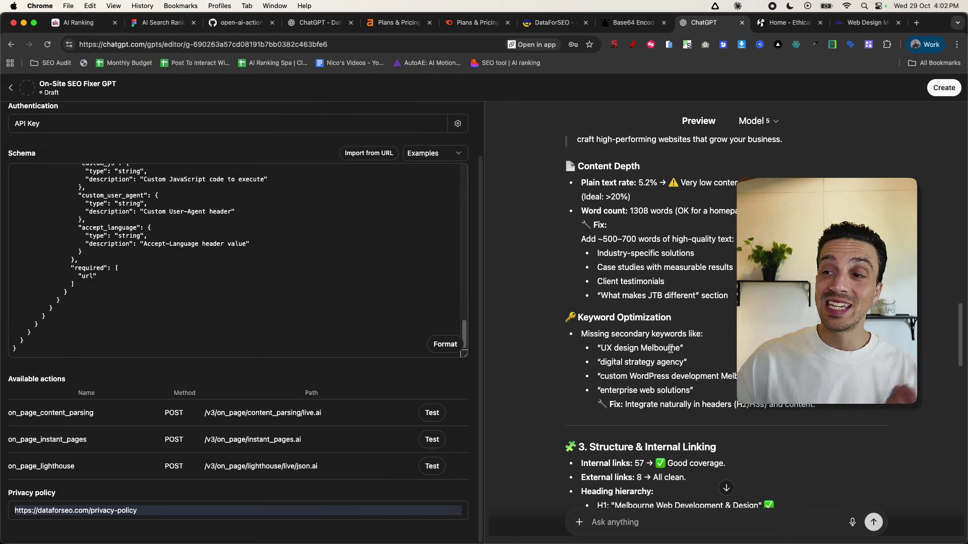
scroll(673, 351, down, 1)
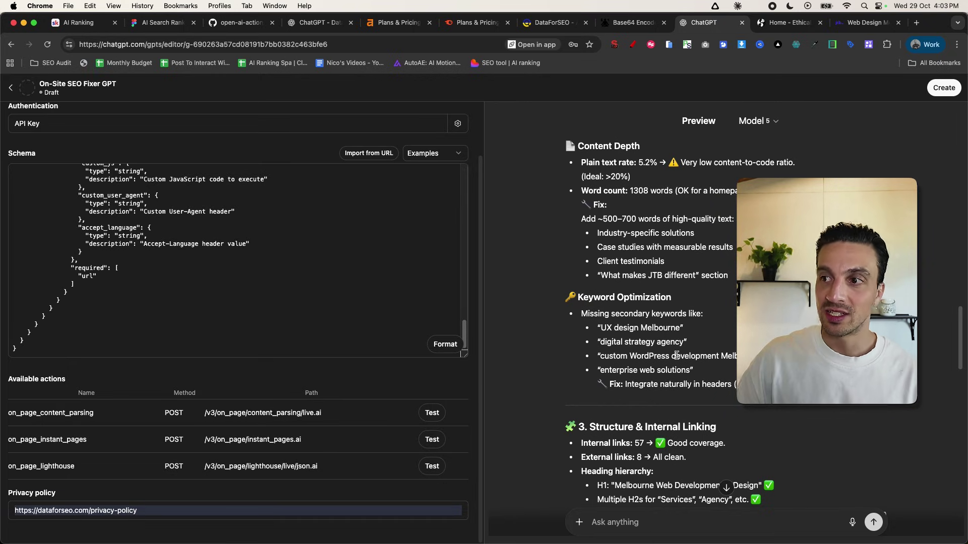
- Read on to the Quick Wins table, highlighting missing keyword 'UX design Melbourne'
drag(685, 327, 596, 328)
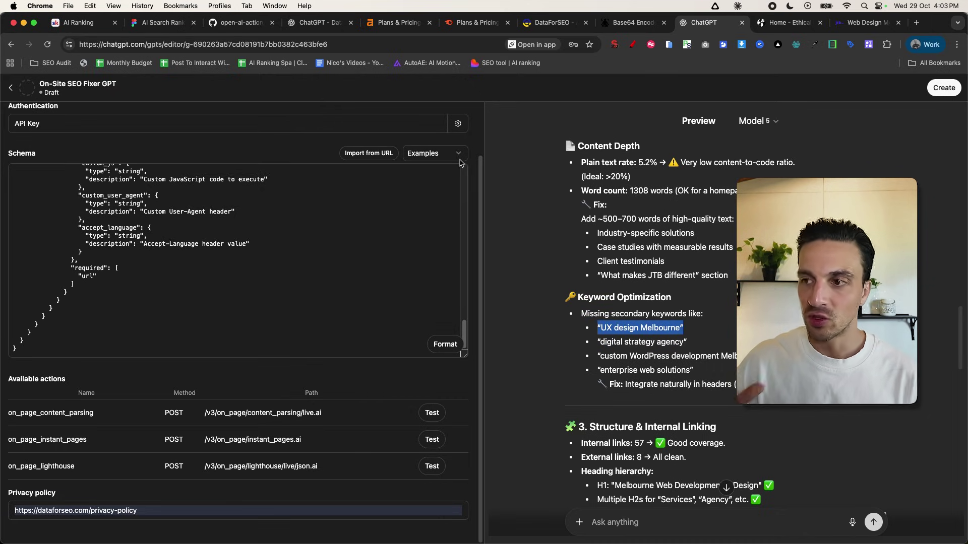
scroll(719, 262, down, 5)
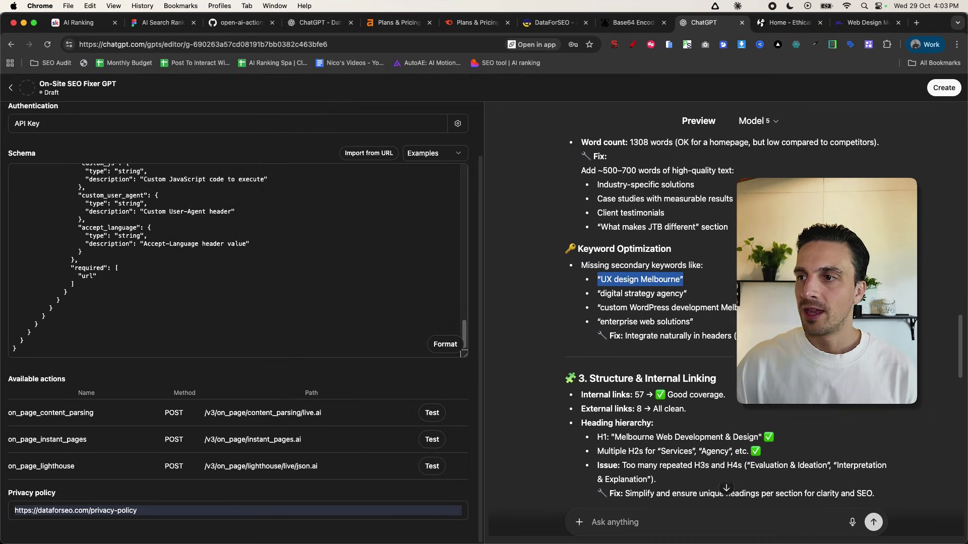
scroll(645, 221, down, 7)
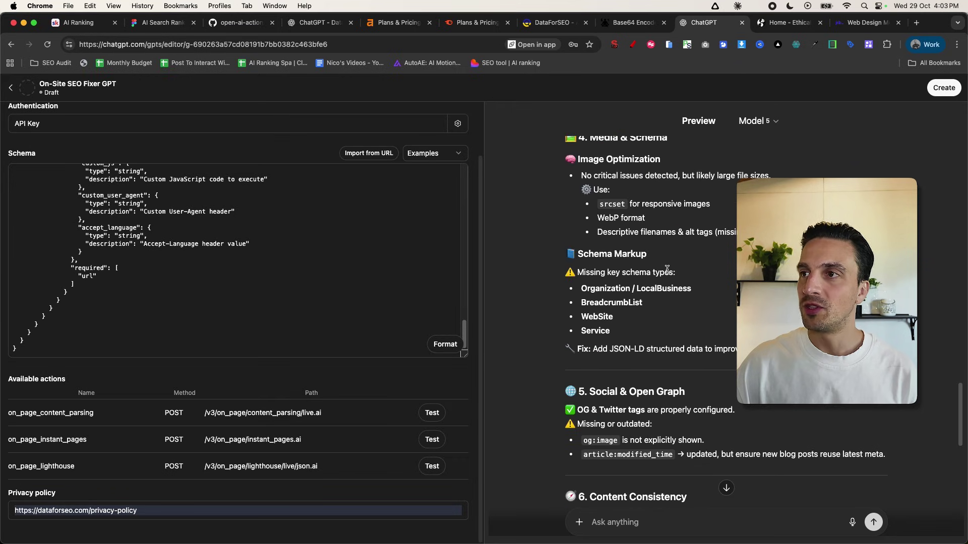
scroll(553, 192, up, 3)
drag(552, 192, 650, 355)
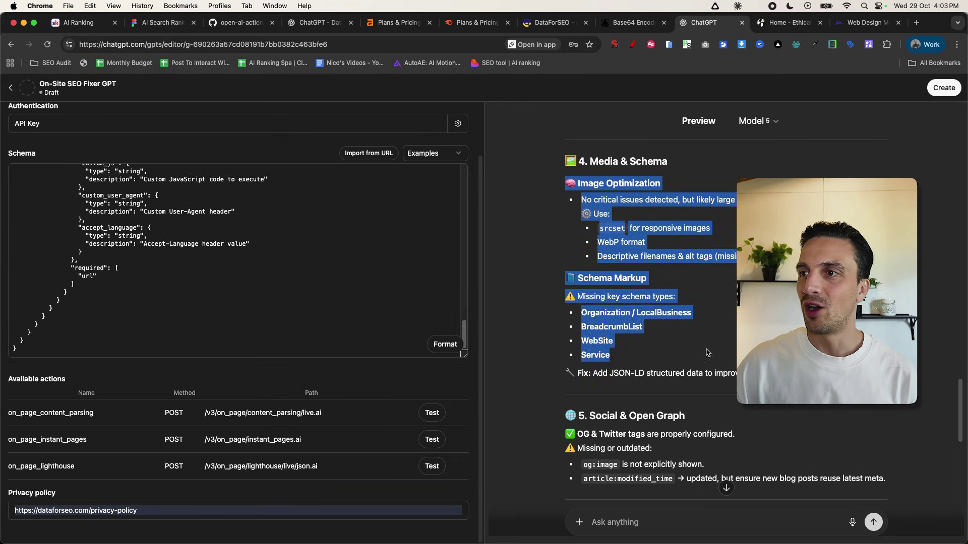
scroll(656, 317, down, 1)
scroll(657, 317, down, 5)
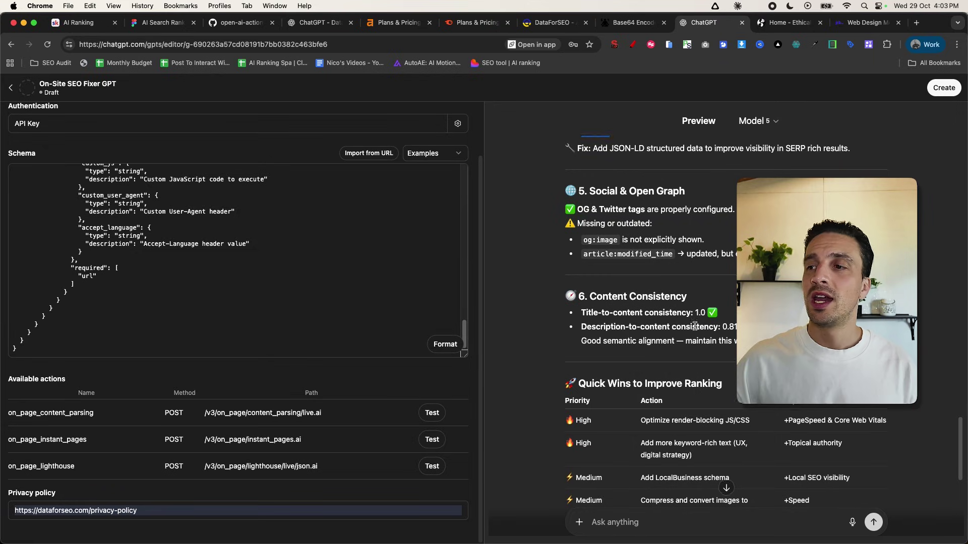
scroll(588, 334, down, 3)
drag(577, 245, 801, 405)
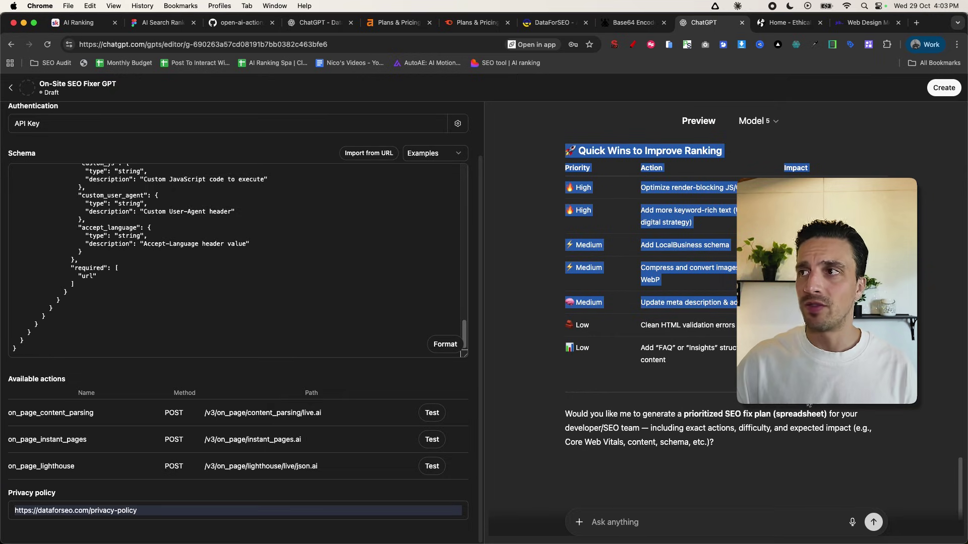
scroll(808, 405, up, 6)
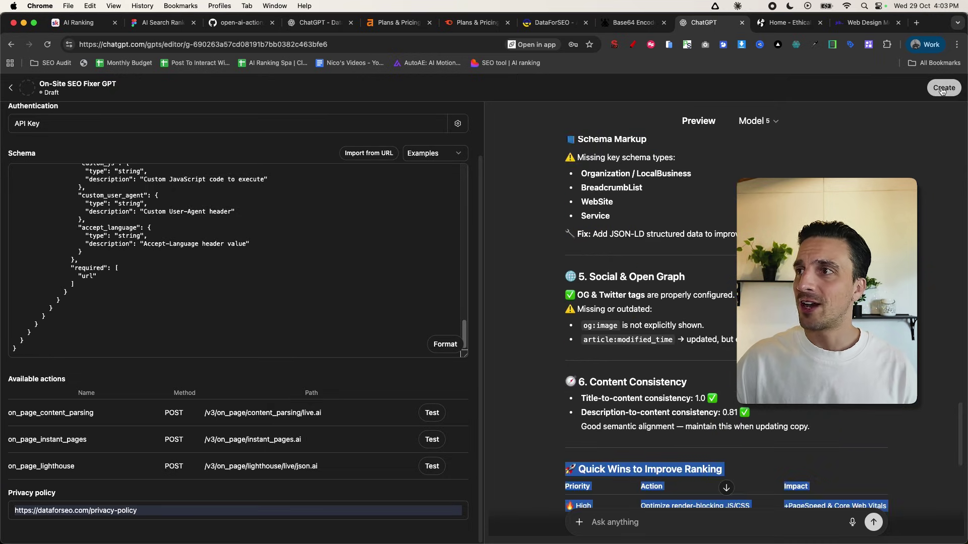
click(940, 90)
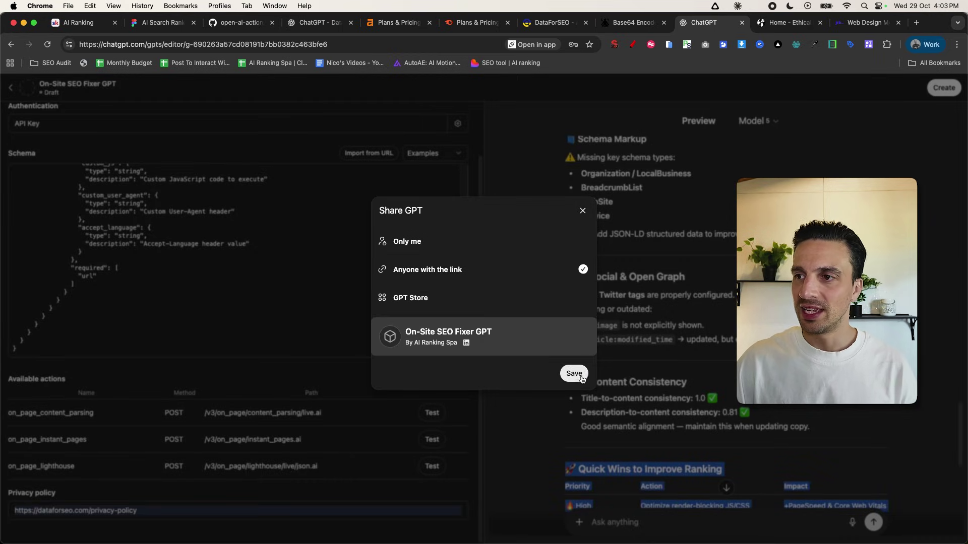
- Publish the On-Site SEO Fixer GPT to anyone with the link
click(581, 376)
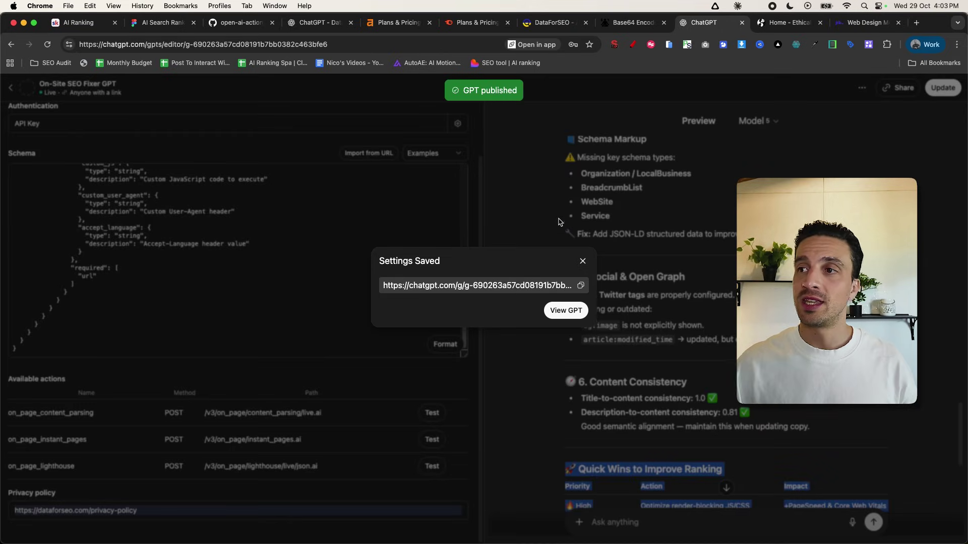
click(583, 260)
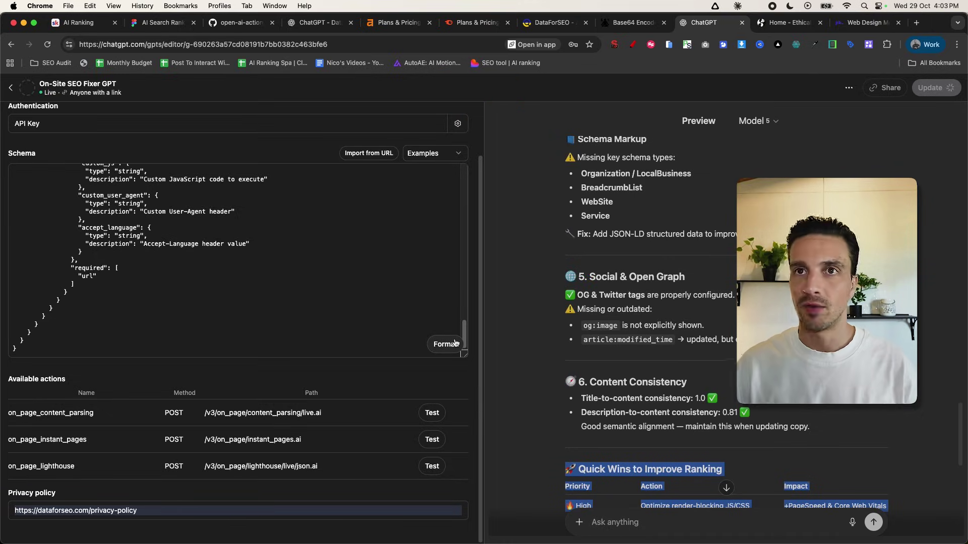
click(11, 90)
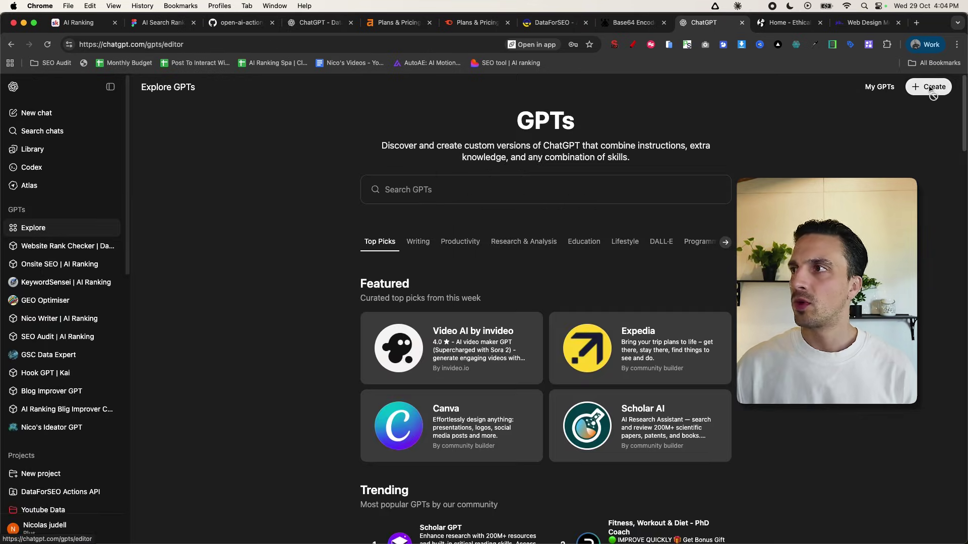
- Create draft 'Competitor Keyword Spy GPT' with Code Interpreter & Data Analysis and start an action
click(930, 88)
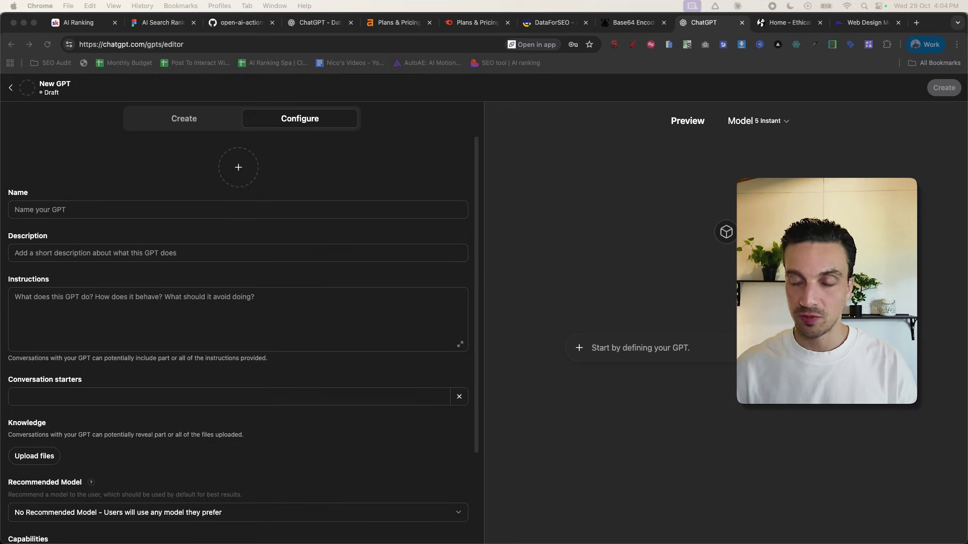
click(255, 210)
text(Competitor Keyword Spy GPT)
scroll(64, 479, down, 3)
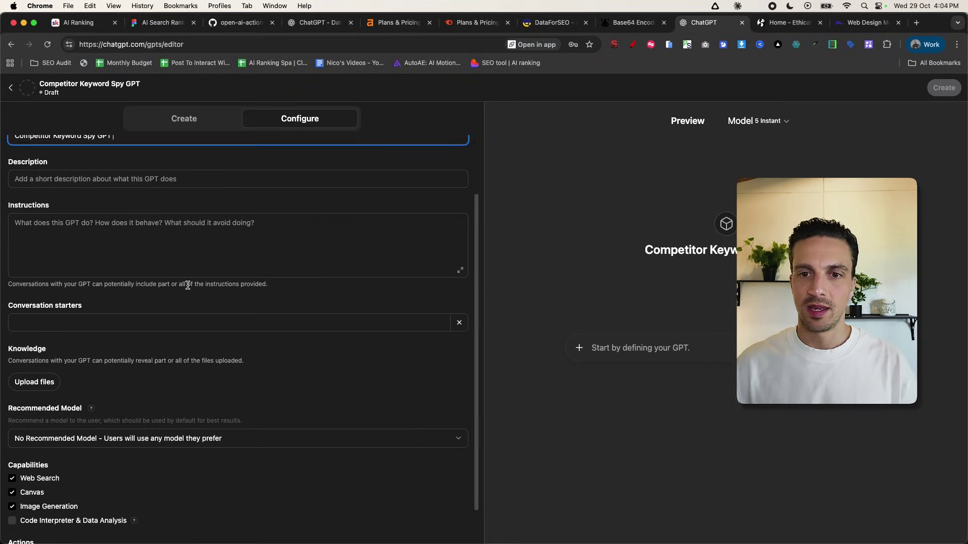
click(12, 480)
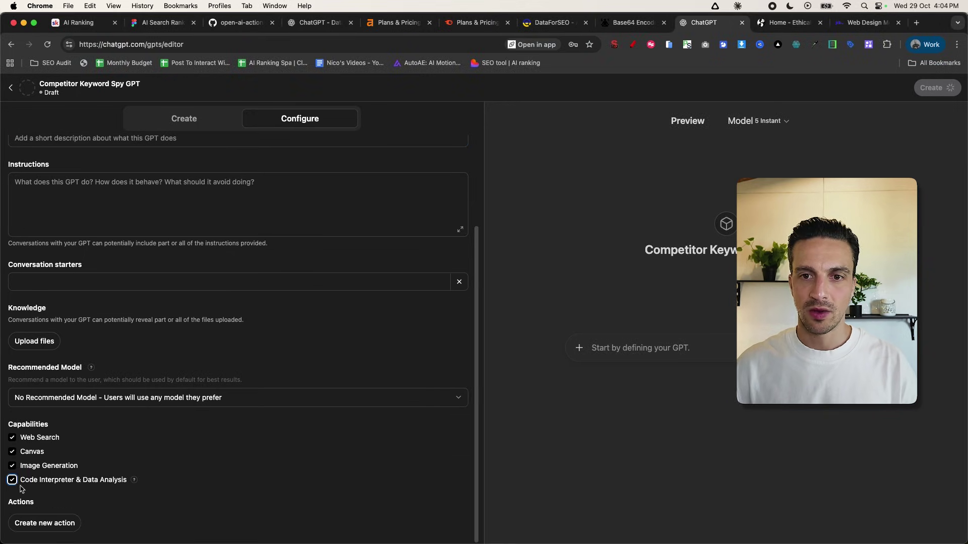
click(55, 523)
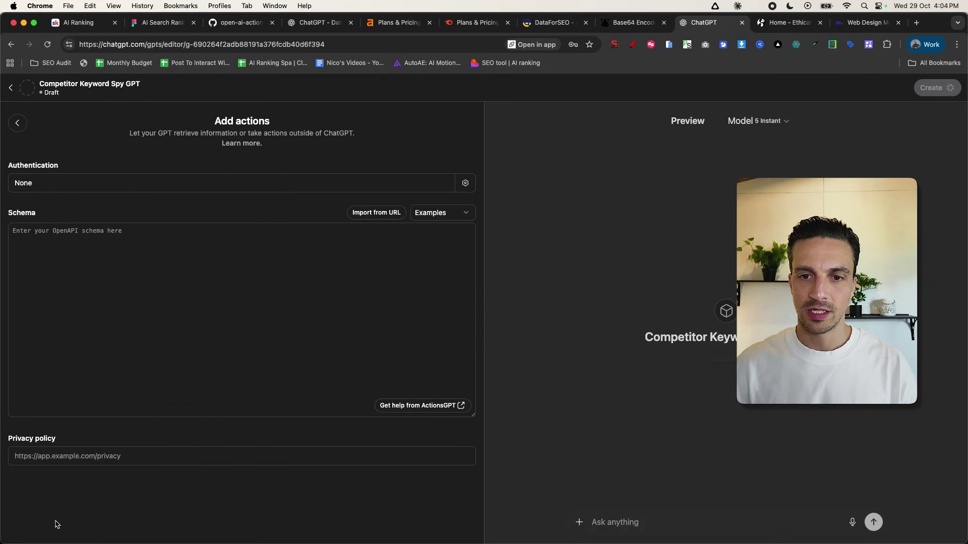
click(241, 23)
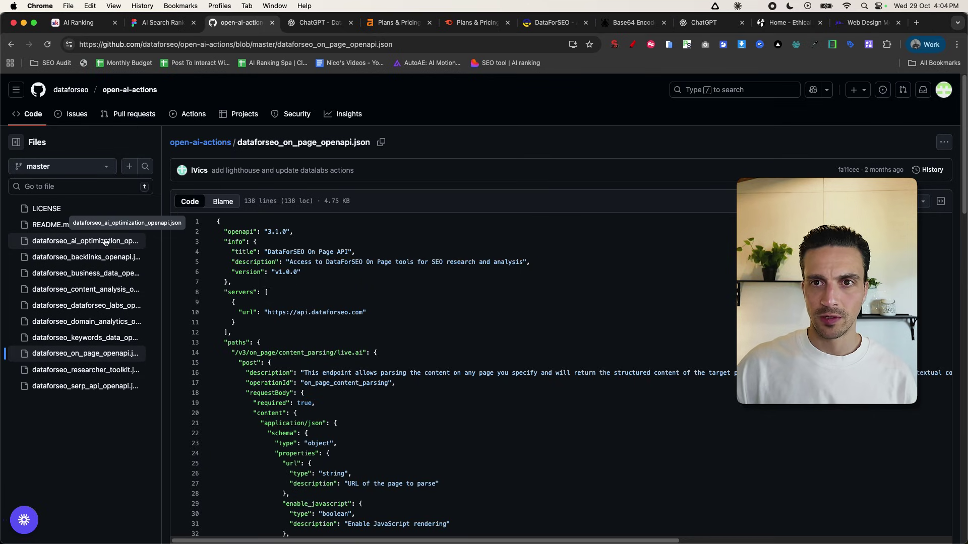
- Copy the raw contents of dataforseo_researcher_toolkit.json from the open-ai-actions GitHub repo
click(85, 370)
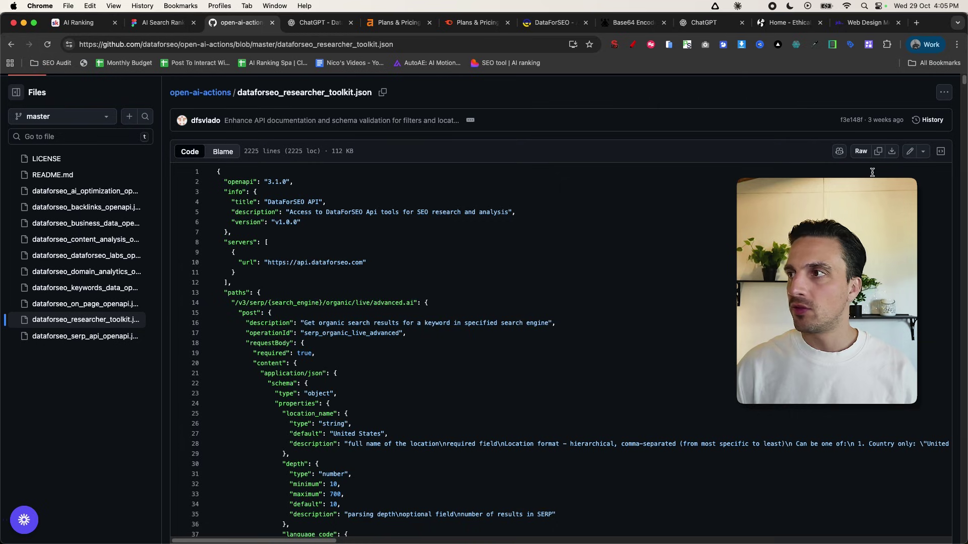
click(877, 152)
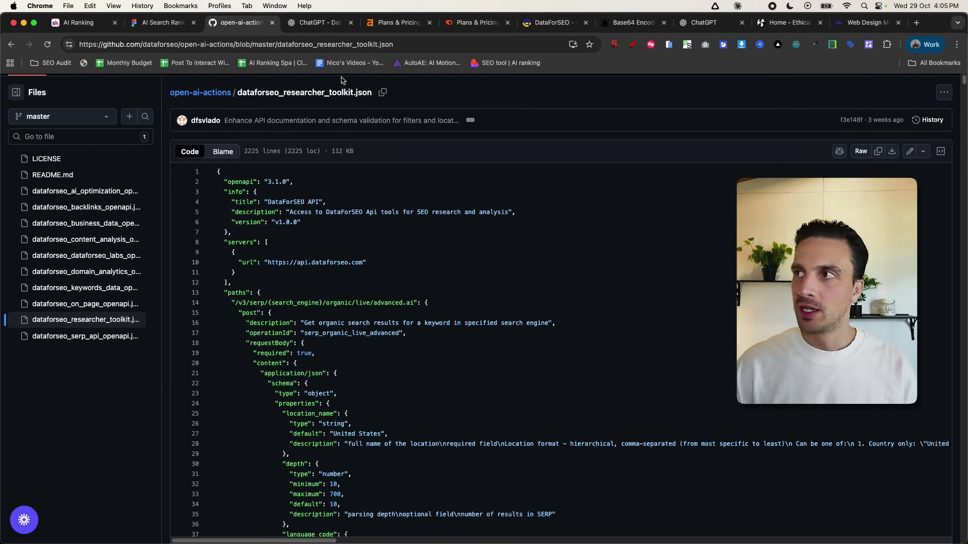
click(695, 27)
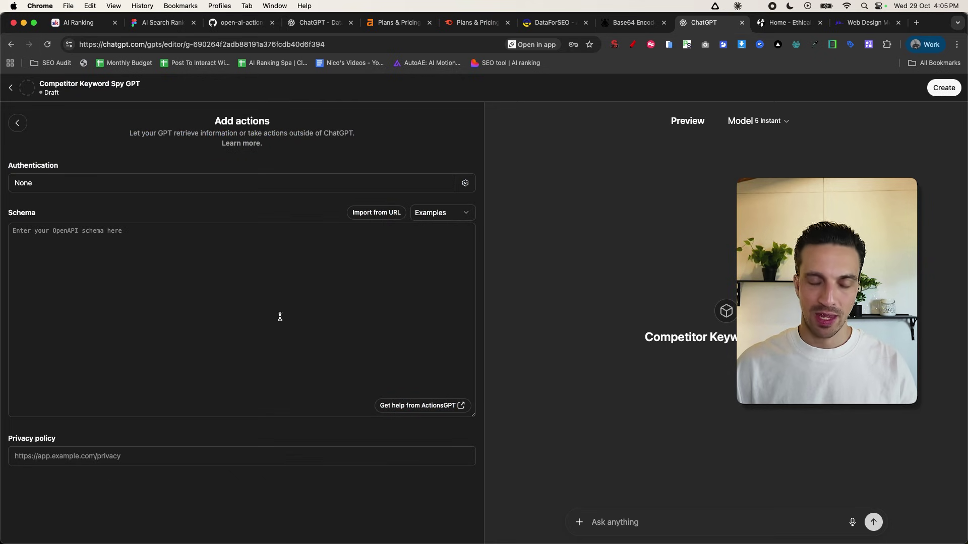
- Paste the researcher toolkit schema into the Competitor Keyword Spy GPT's actions Schema box
key(super+v)
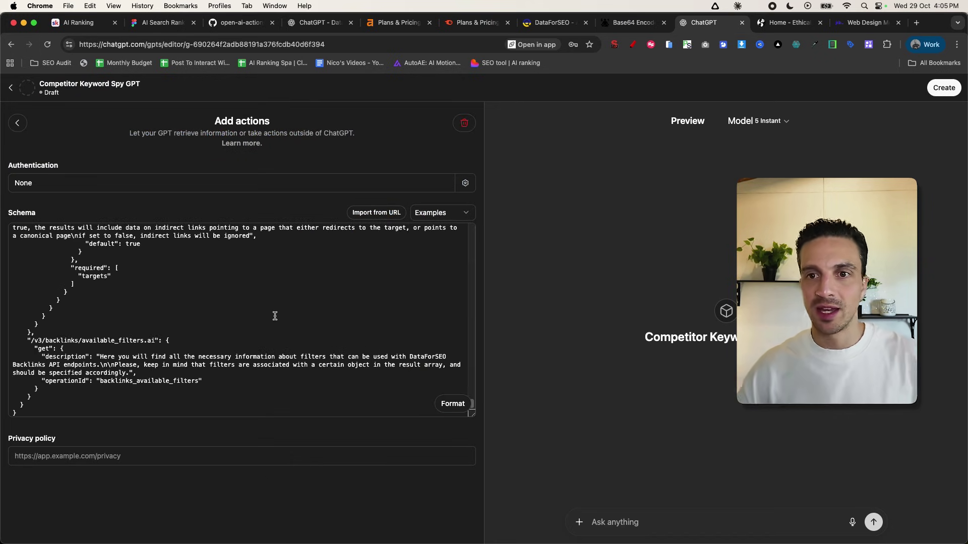
scroll(303, 352, down, 4)
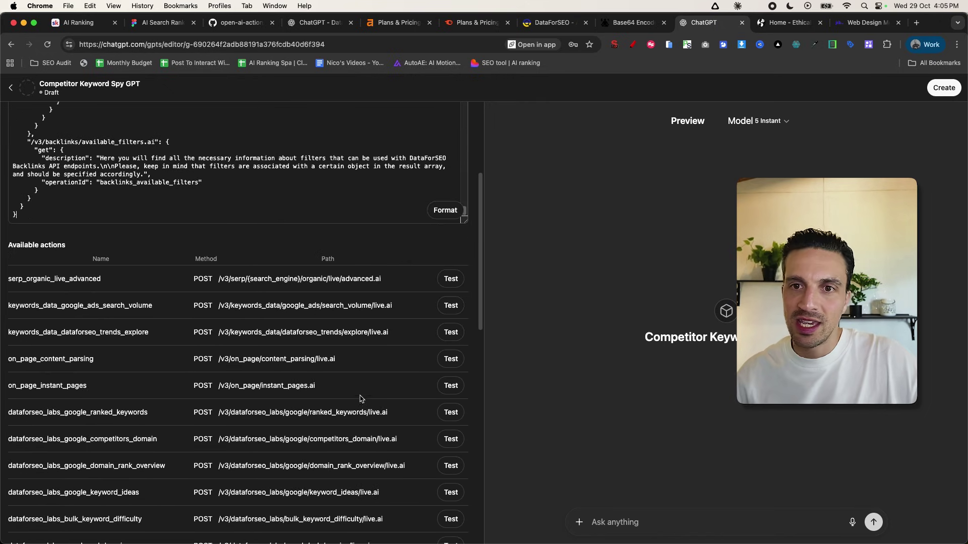
scroll(359, 399, down, 1)
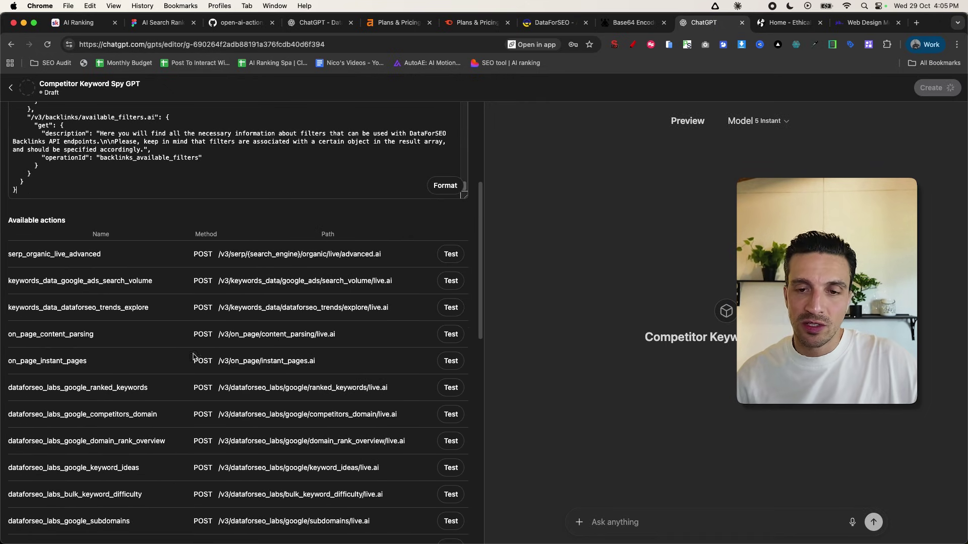
scroll(169, 428, down, 7)
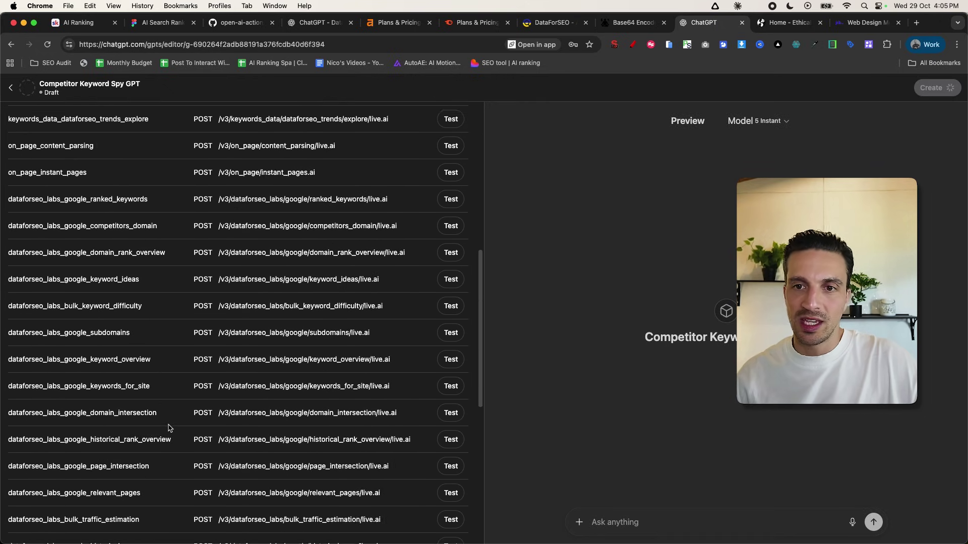
scroll(181, 393, down, 2)
scroll(161, 383, up, 15)
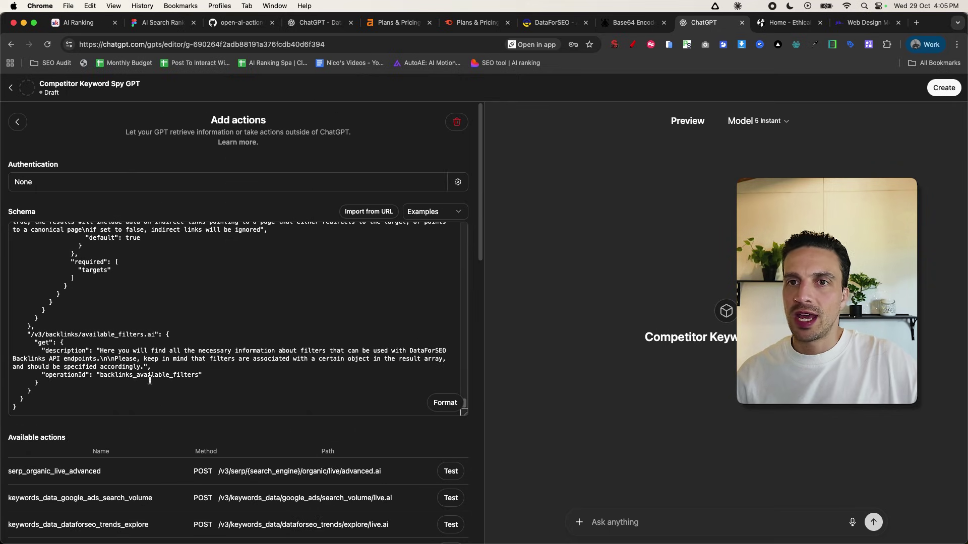
scroll(201, 376, down, 20)
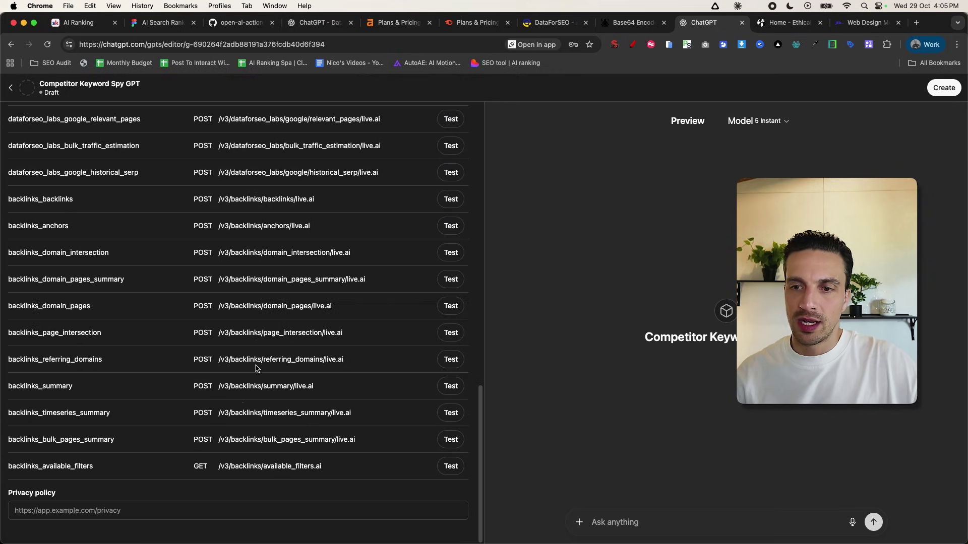
click(210, 506)
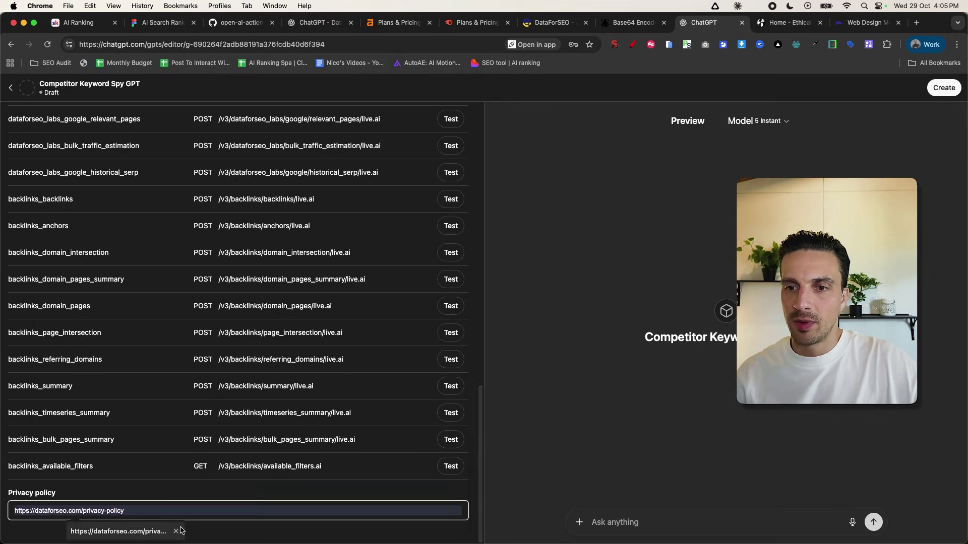
scroll(136, 504, up, 20)
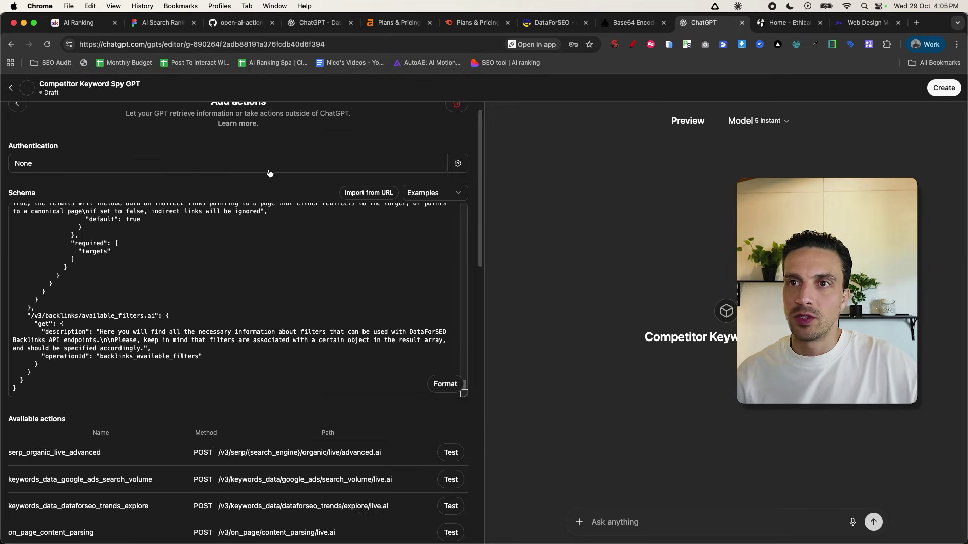
- Set the actions' authentication to API Key using the stored DataForSEO key, and save
click(267, 170)
click(431, 294)
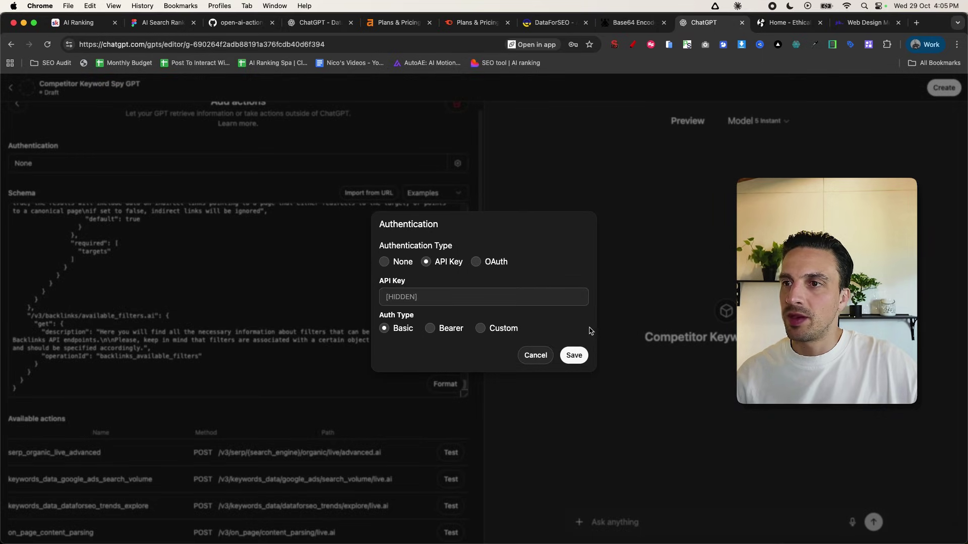
click(687, 44)
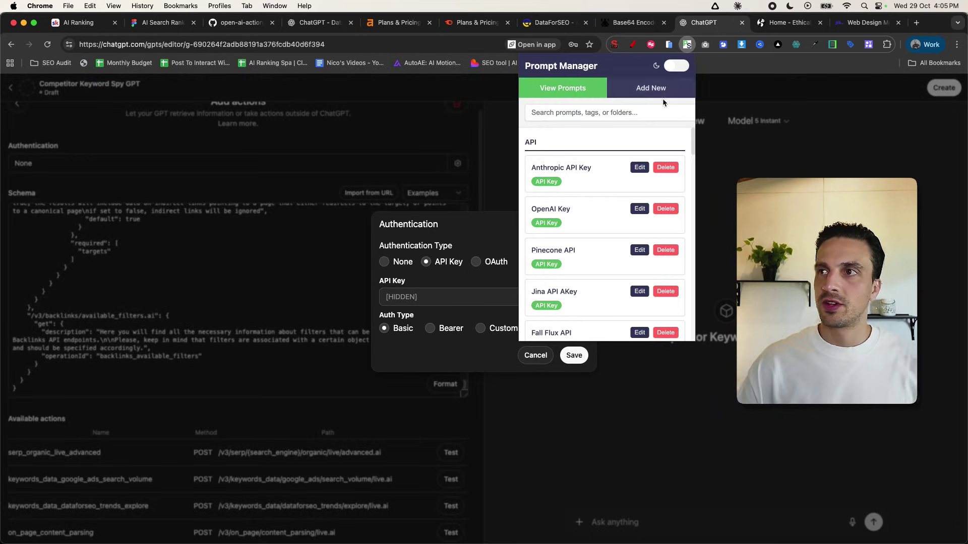
click(616, 111)
text(data)
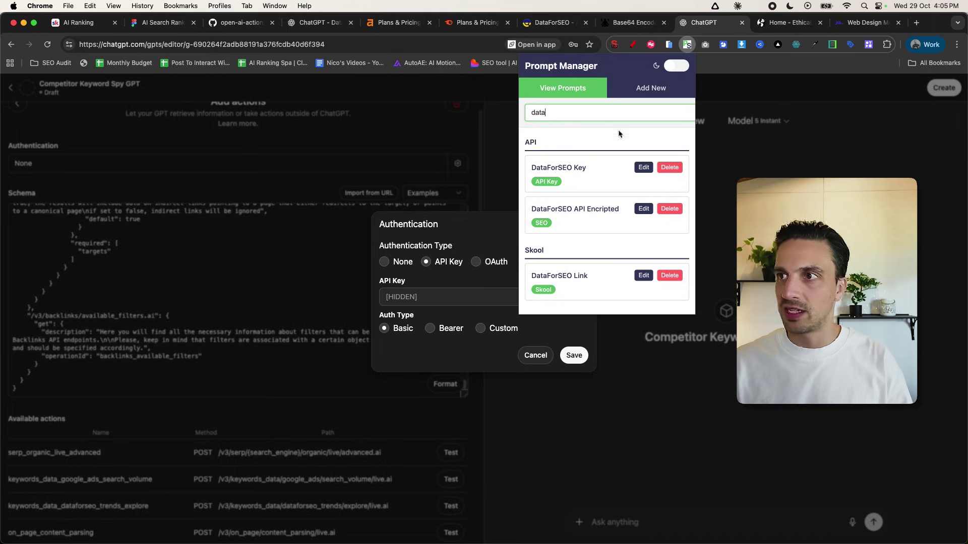
click(452, 305)
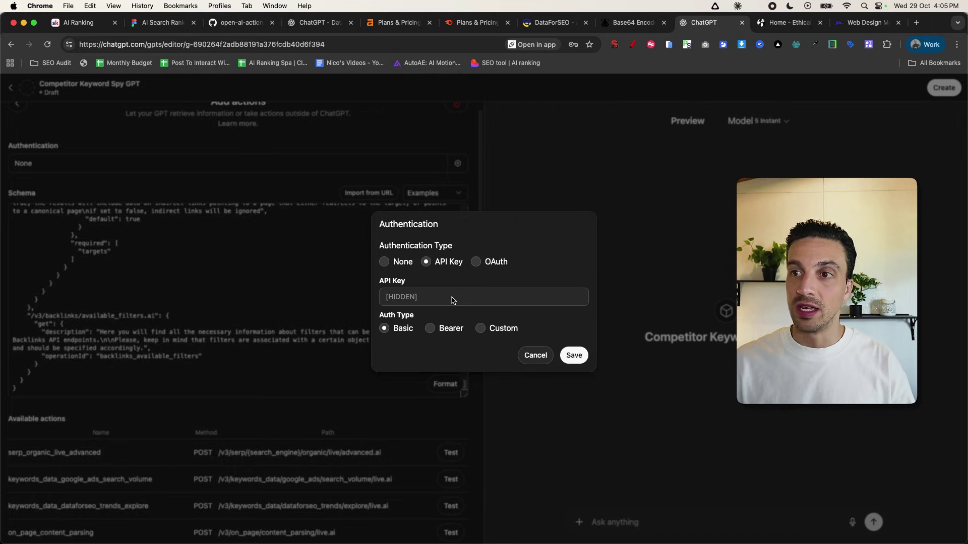
click(453, 303)
key(super+v)
click(574, 355)
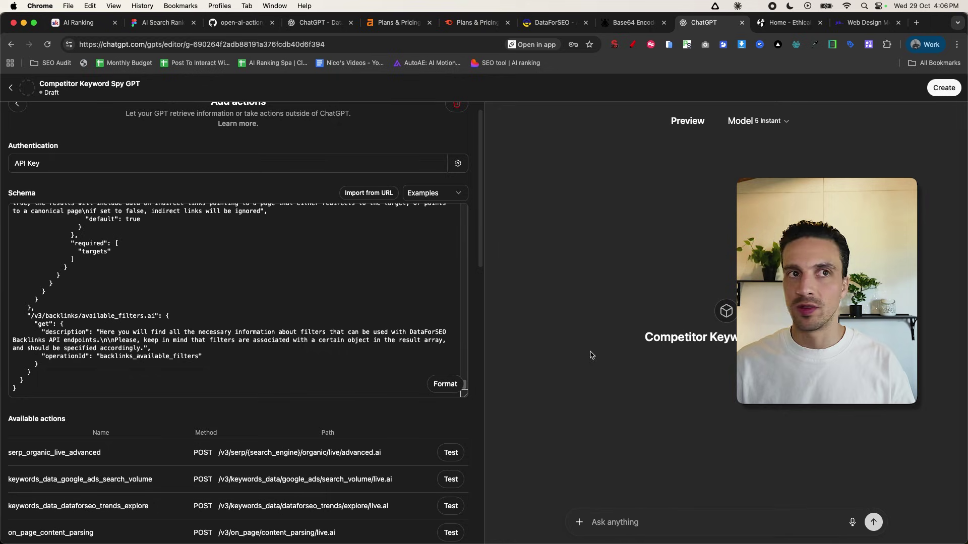
- Ask the preview which keywords jtbstudios.com.au ranks for and approve the DataForSEO call
click(868, 29)
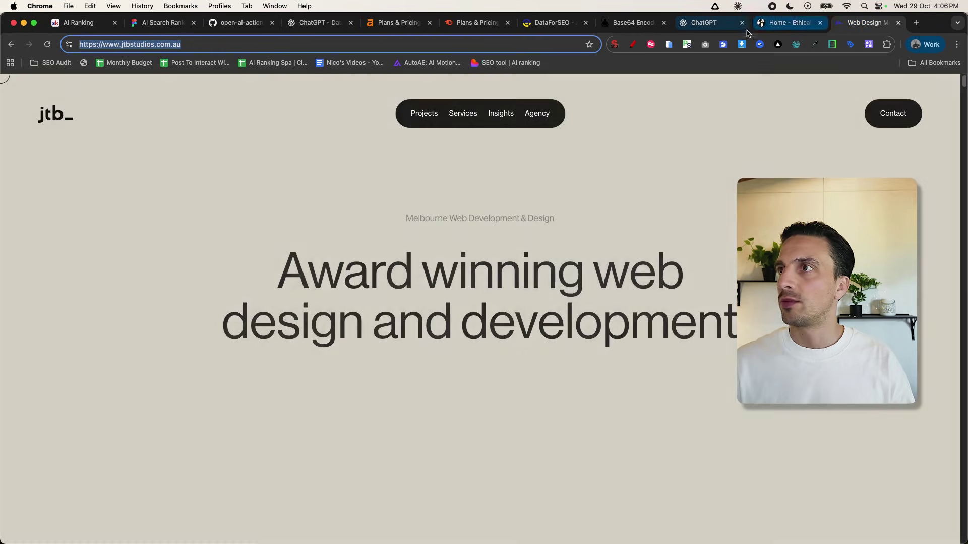
click(718, 27)
click(647, 503)
key(super+v)
key(alt+space)
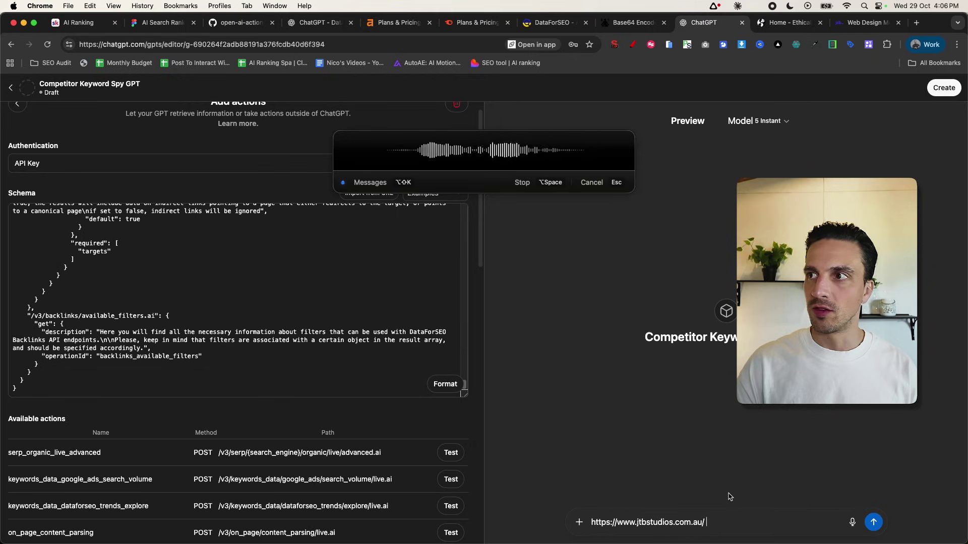
key(alt+space)
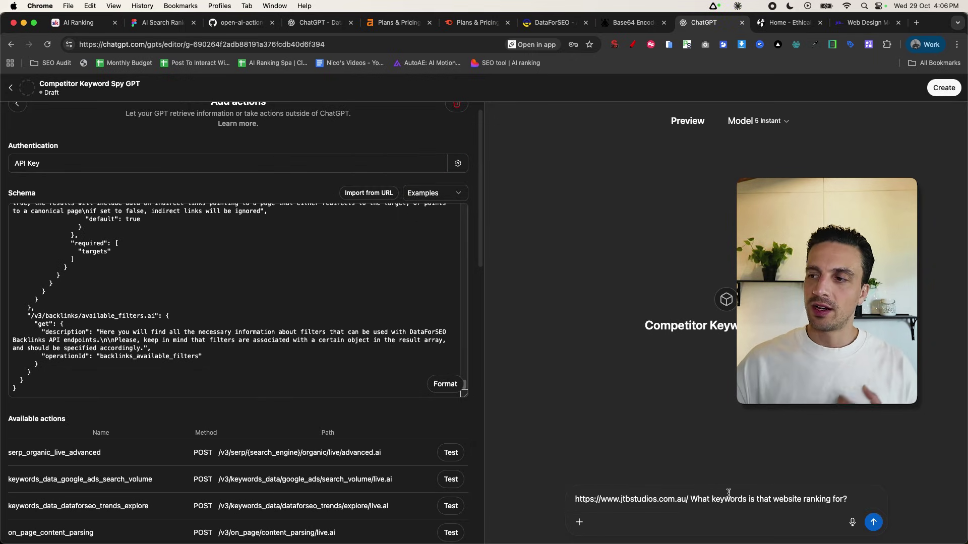
click(873, 523)
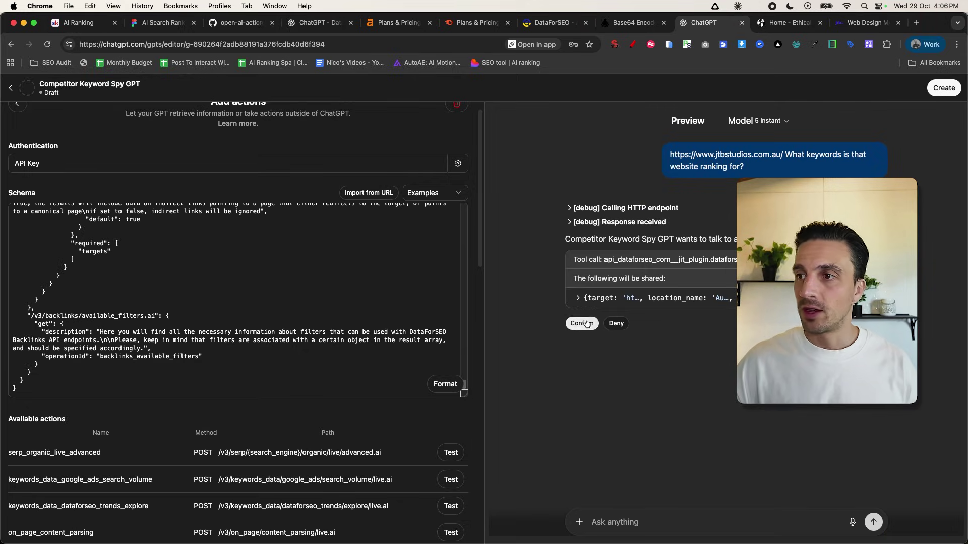
click(582, 323)
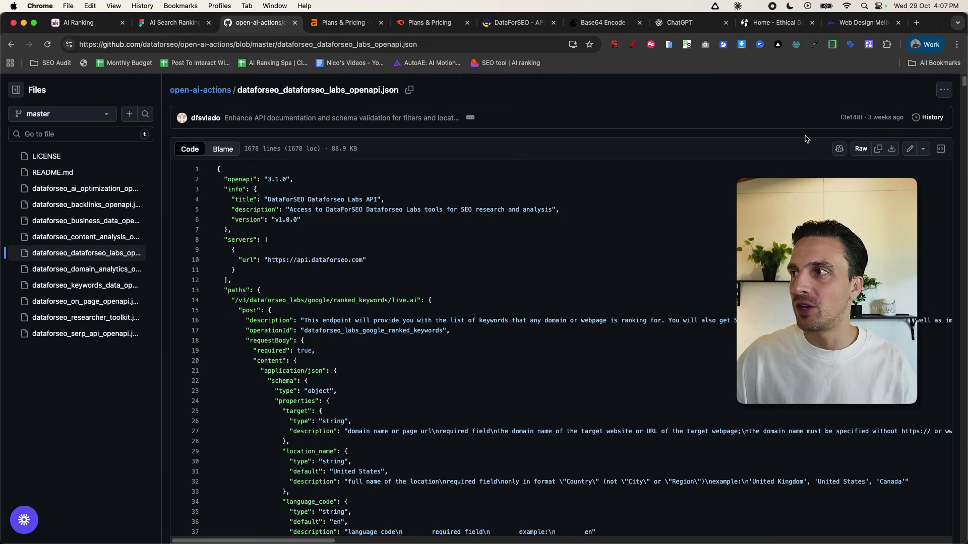
- Replace the GPT's old actions schema with the DataForSEO Labs schema copied from GitHub
click(878, 148)
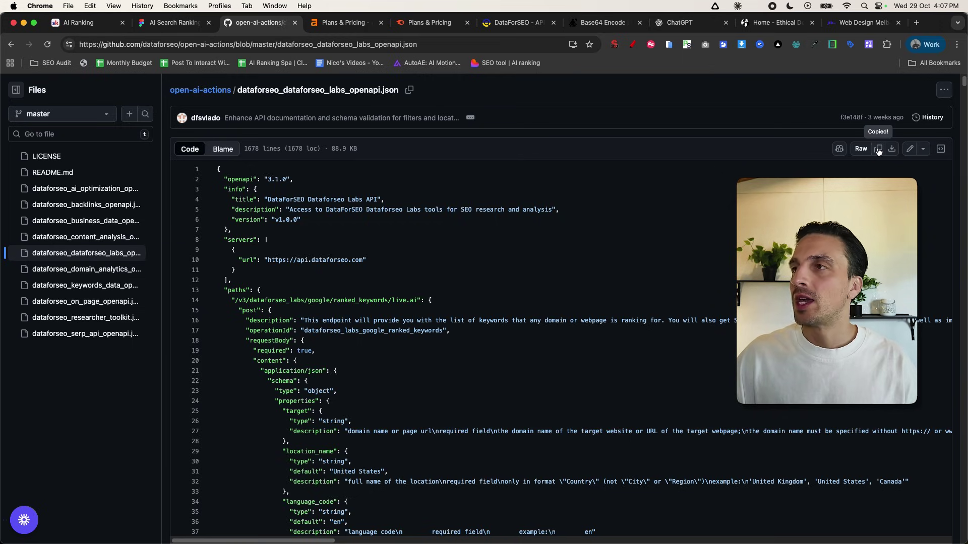
click(685, 24)
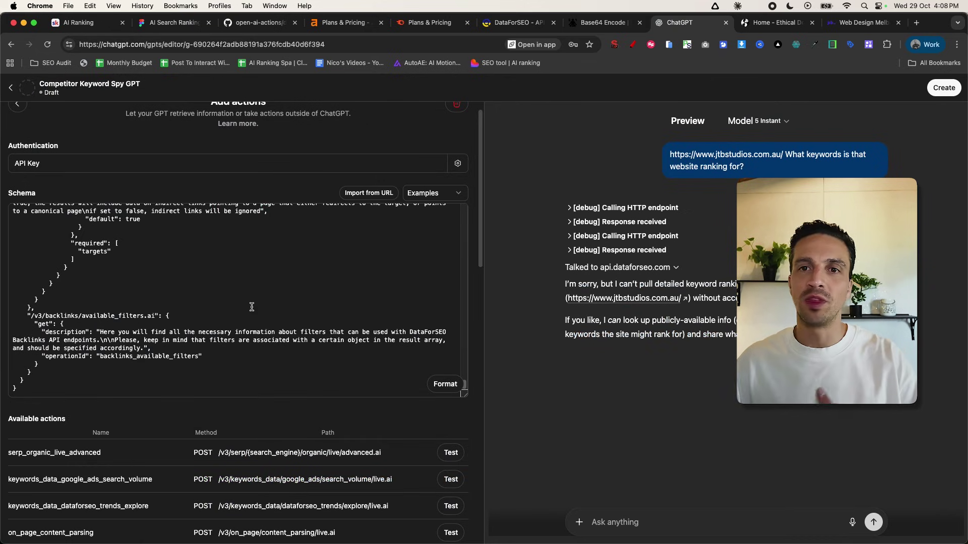
drag(240, 369, 83, 305)
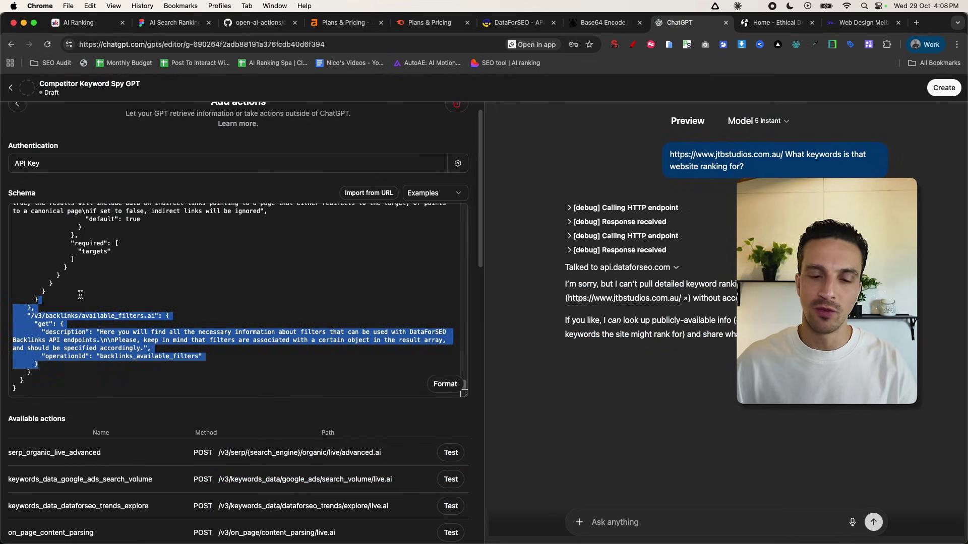
key(super+a)
key(BackSpace)
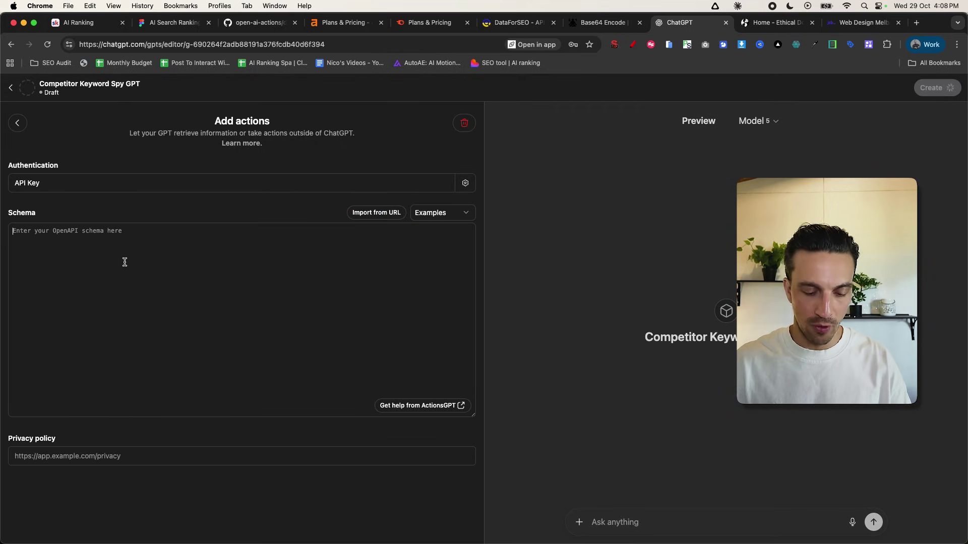
key(super+v)
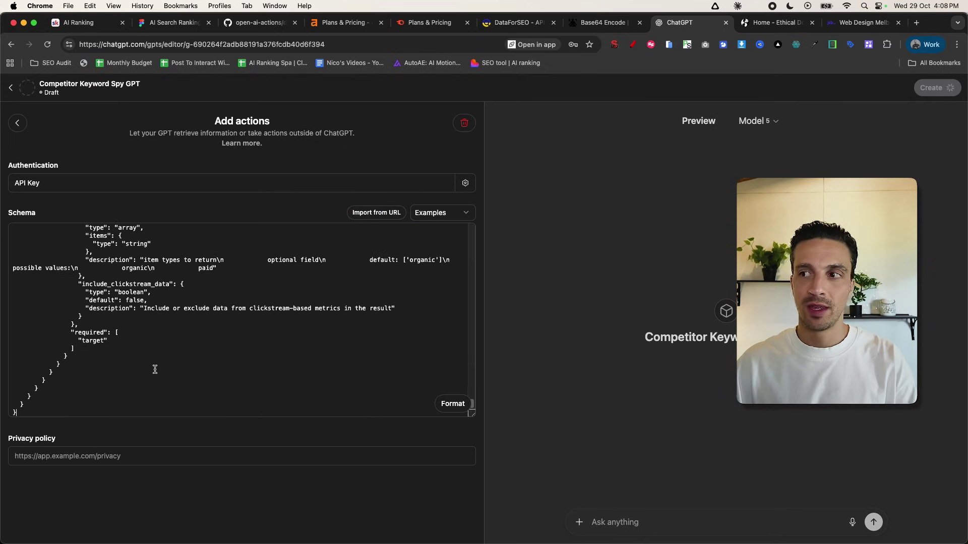
scroll(192, 476, down, 7)
scroll(242, 402, down, 3)
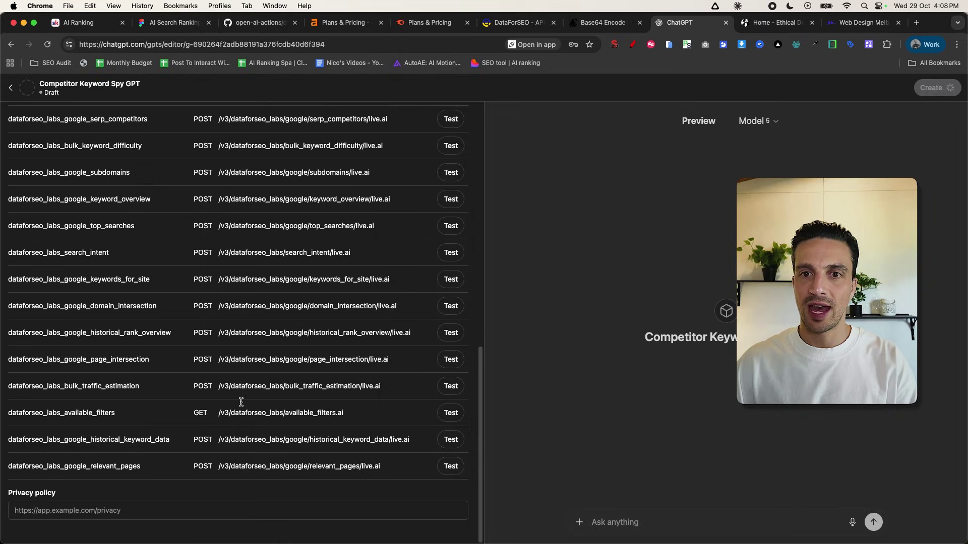
scroll(242, 401, up, 10)
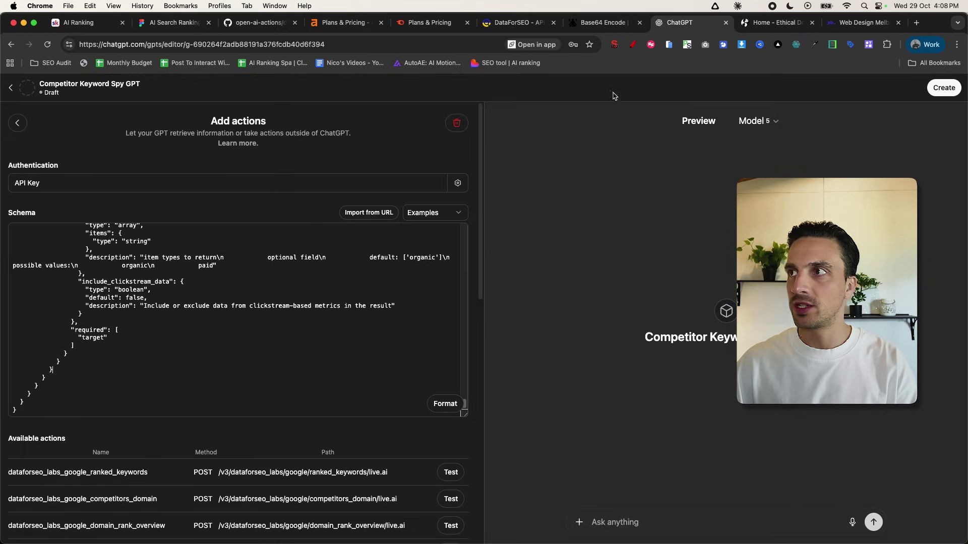
click(862, 22)
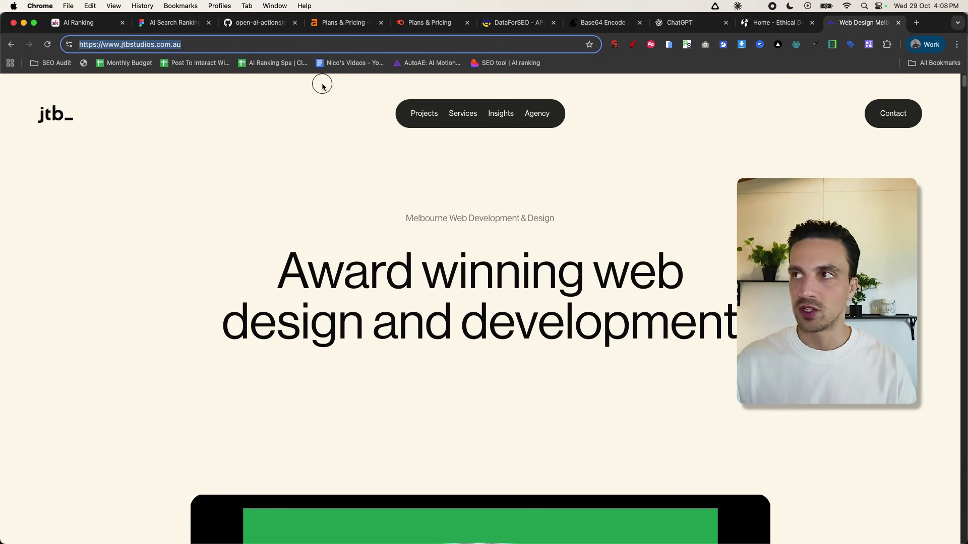
- Send the jtbstudios.com.au URL with 'Tell me the keywords that this site is ranking for.' to the preview
key(super+8)
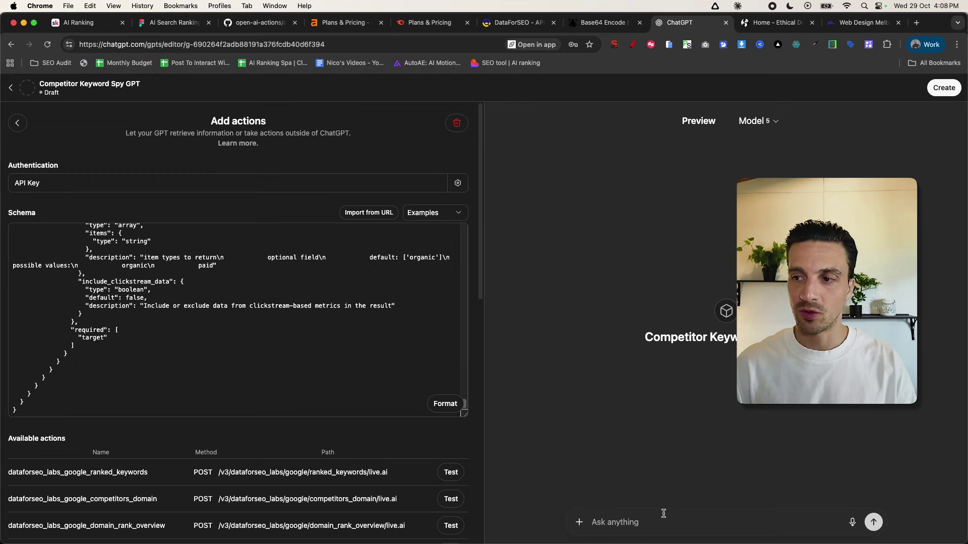
key(super+v)
key(alt+space)
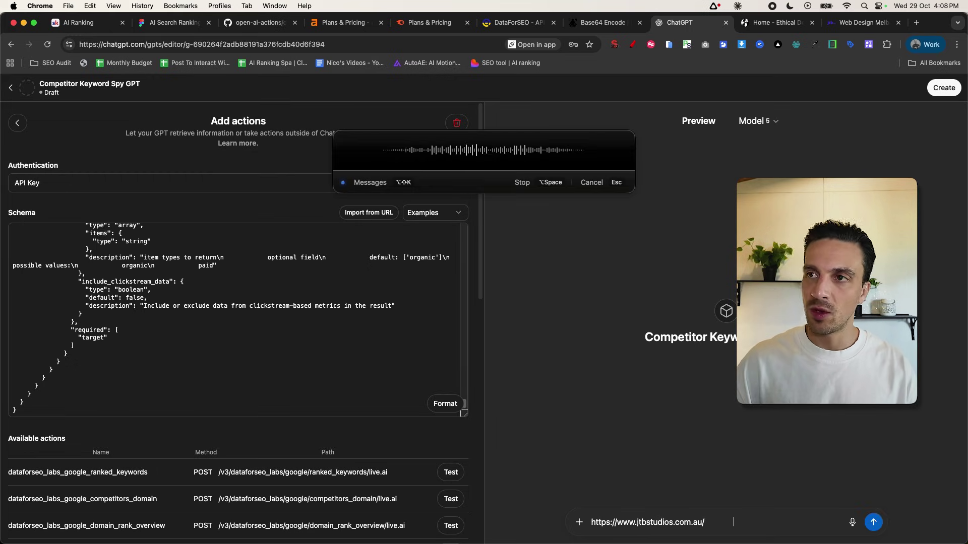
key(alt+space)
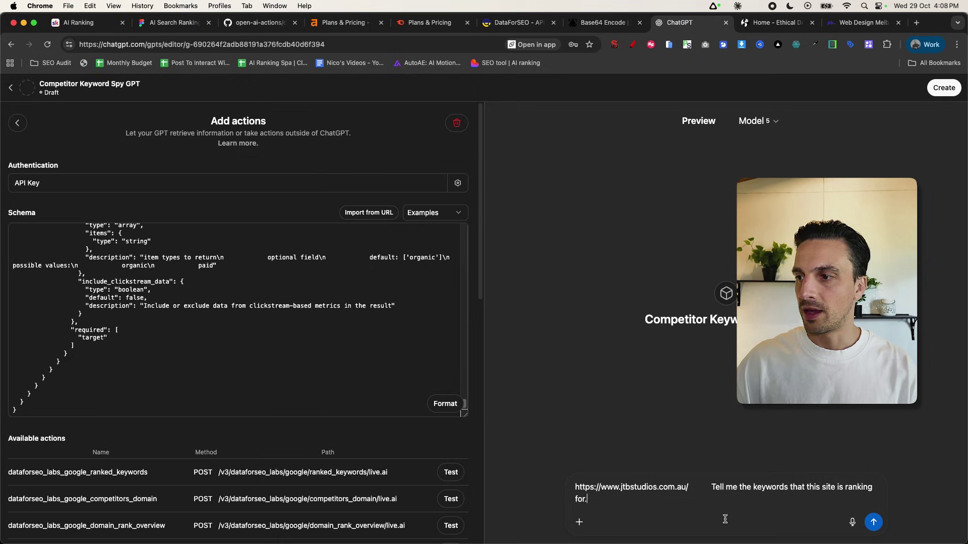
click(877, 519)
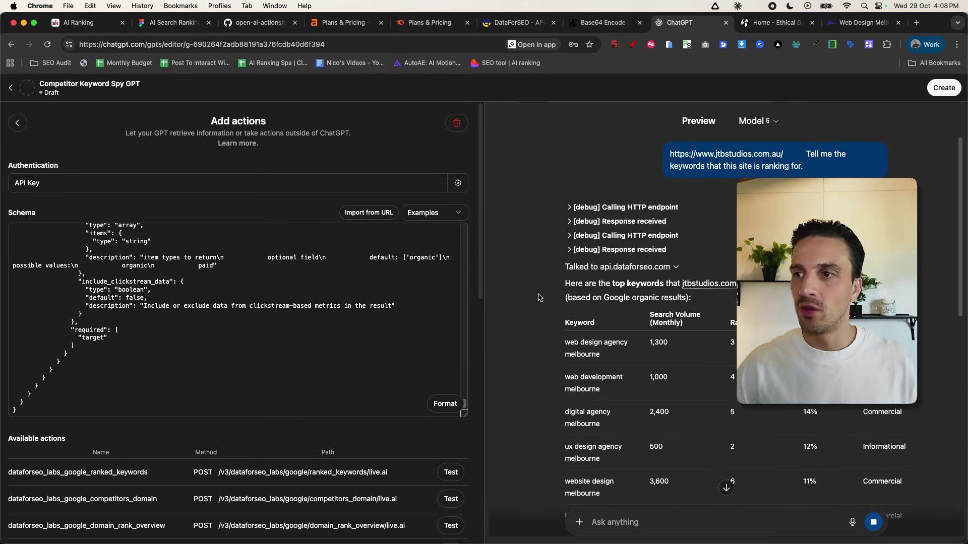
- Review the reply's keyword table, led by web design agency melbourne at 1,300
scroll(605, 308, down, 3)
scroll(625, 307, down, 12)
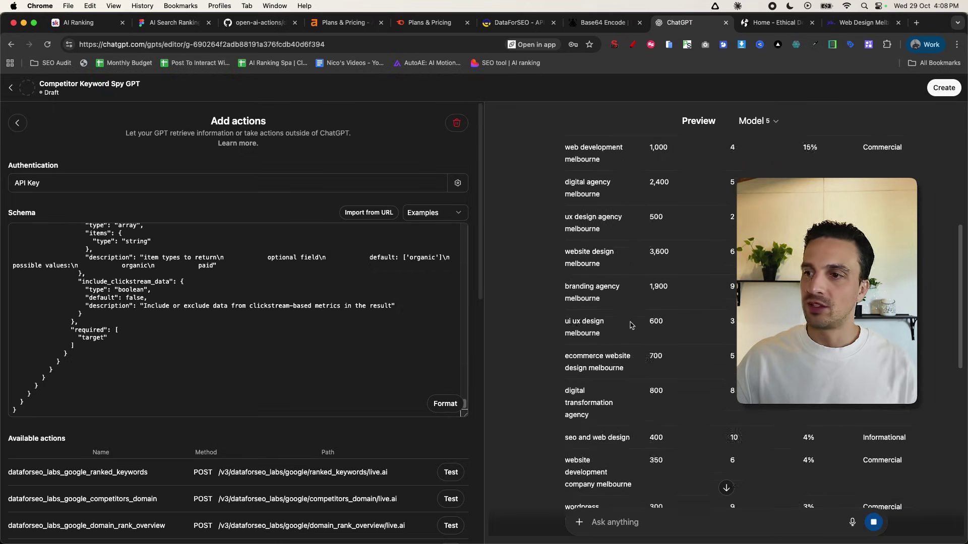
scroll(630, 325, down, 9)
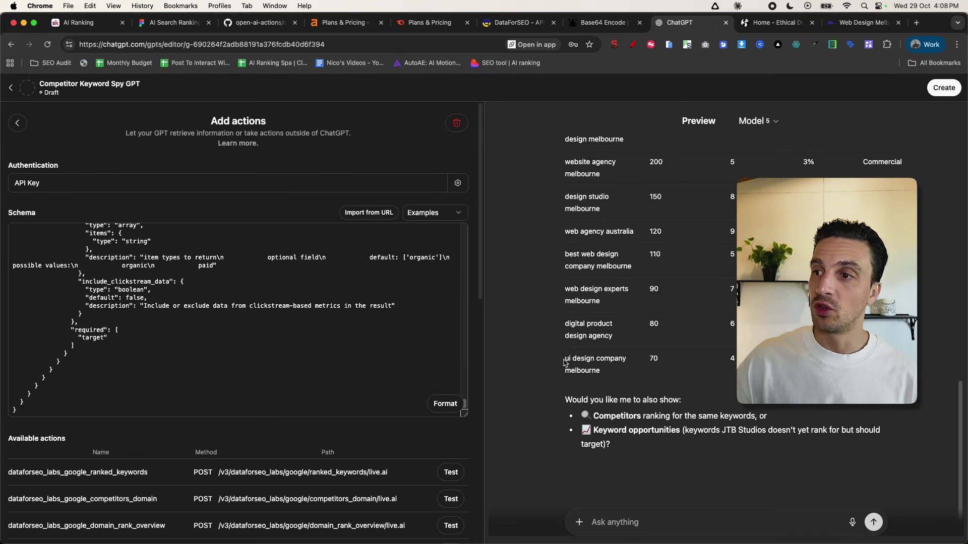
drag(564, 361, 600, 373)
click(596, 373)
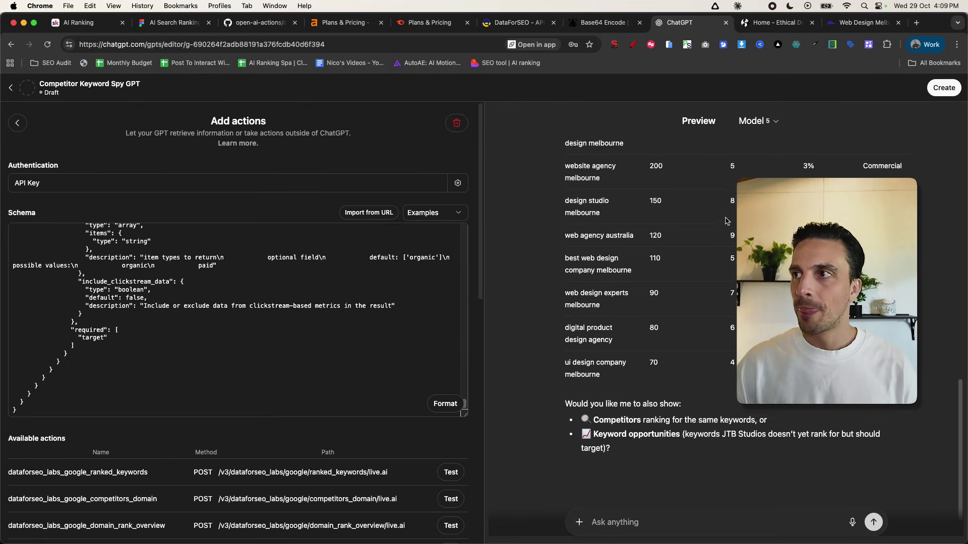
scroll(893, 134, up, 10)
scroll(731, 377, down, 5)
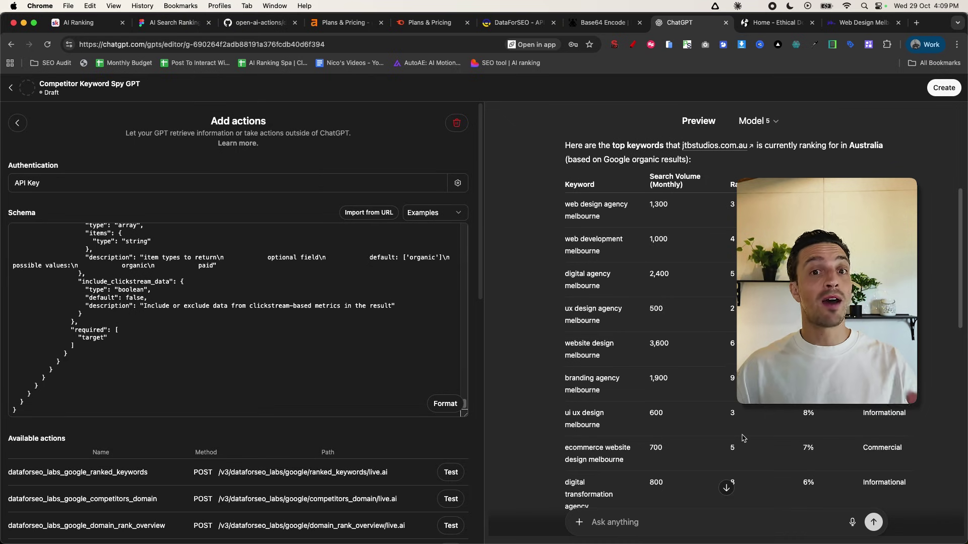
- Search the web for 'dastafor seo privacy policy' to find DataForSEO's privacy policy
click(939, 92)
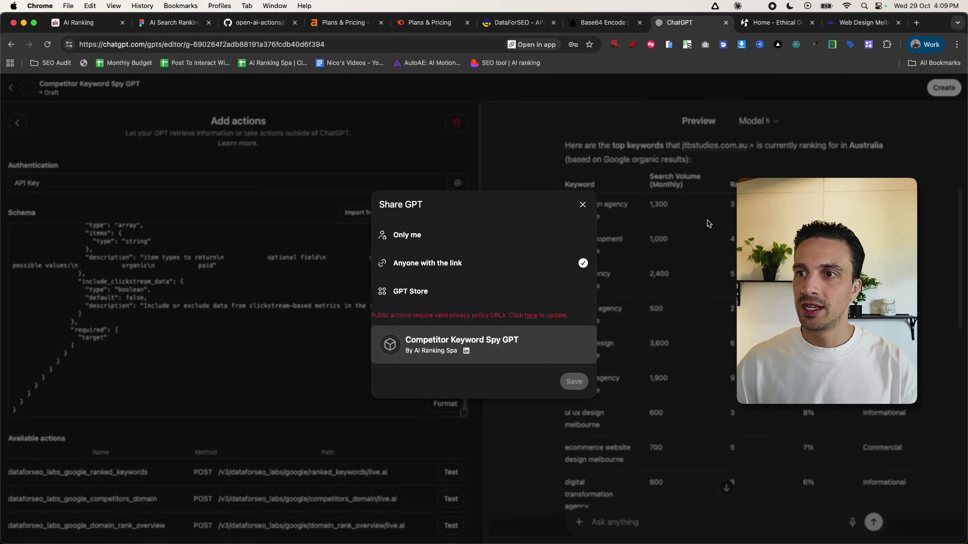
click(709, 223)
scroll(257, 429, down, 10)
click(230, 509)
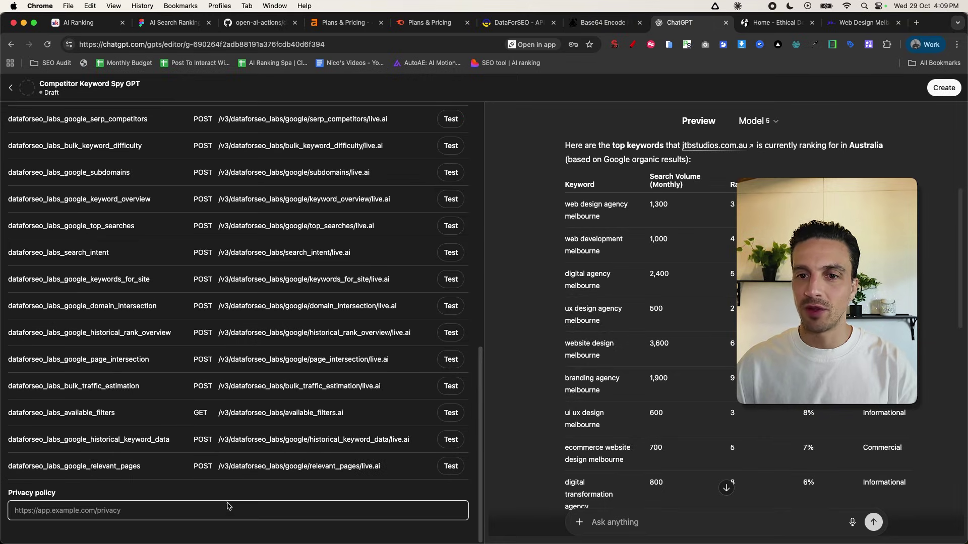
key(super+6)
key(super+l)
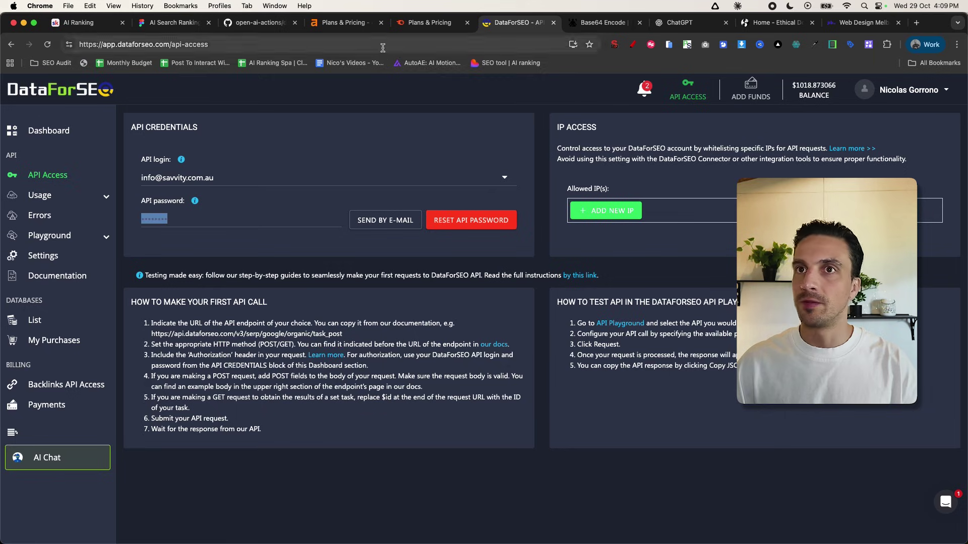
click(92, 96)
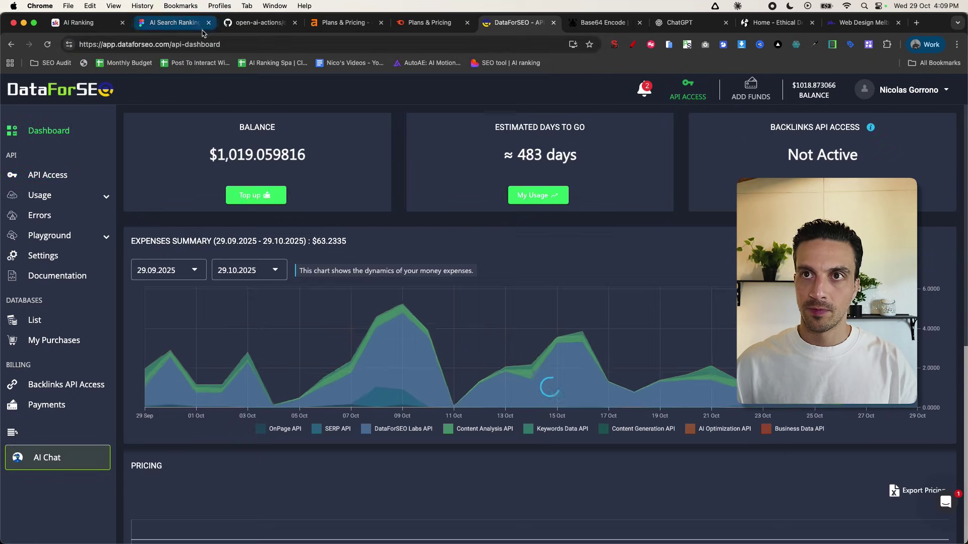
click(206, 43)
text(dastafor seo privacy policy)
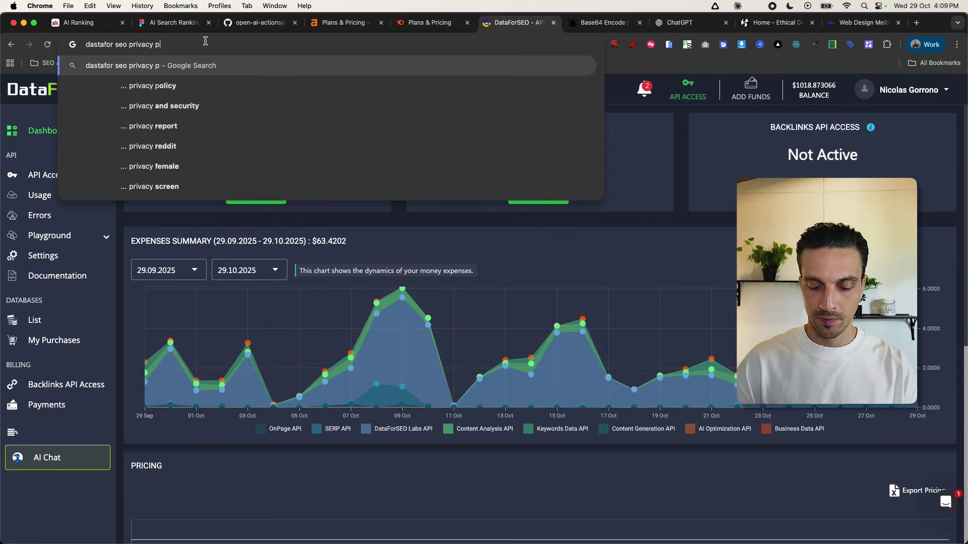
key(Return)
click(197, 242)
key(super+l)
key(super+c)
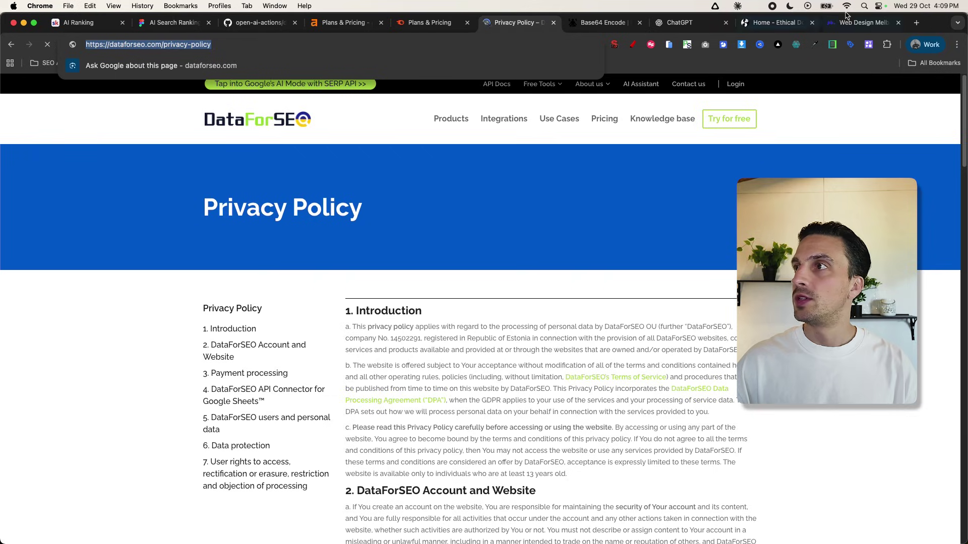
click(679, 22)
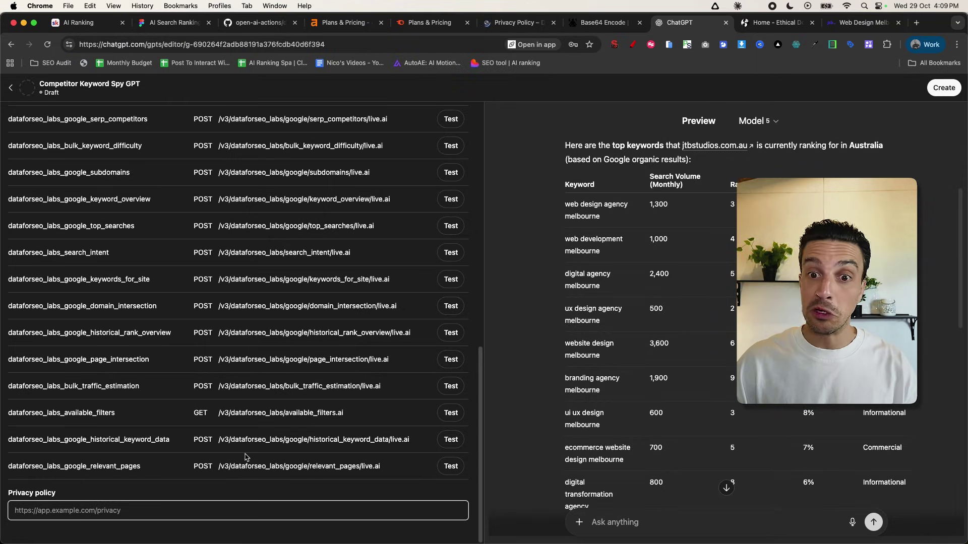
click(246, 504)
key(super+v)
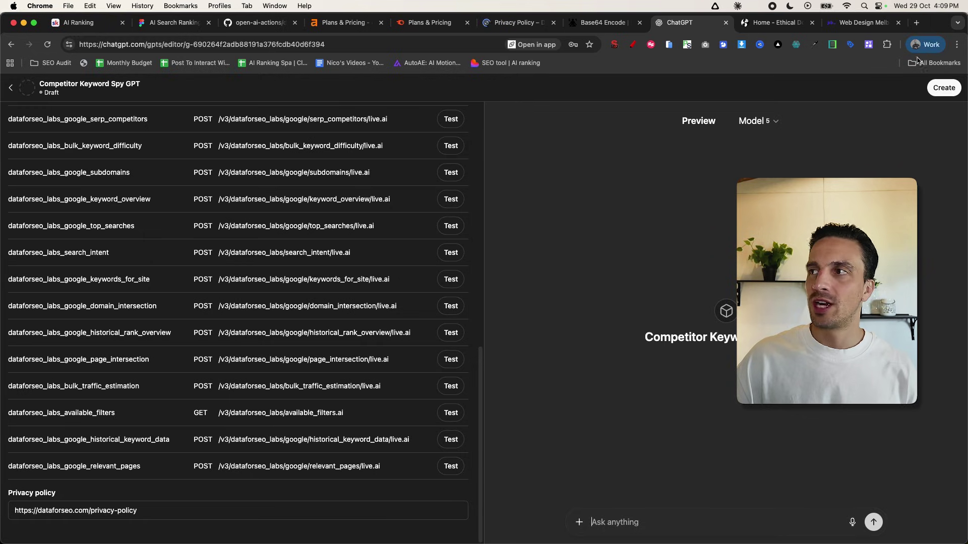
- Publish Competitor Keyword Spy GPT for anyone with the link and dismiss the Settings Saved confirmation
click(943, 87)
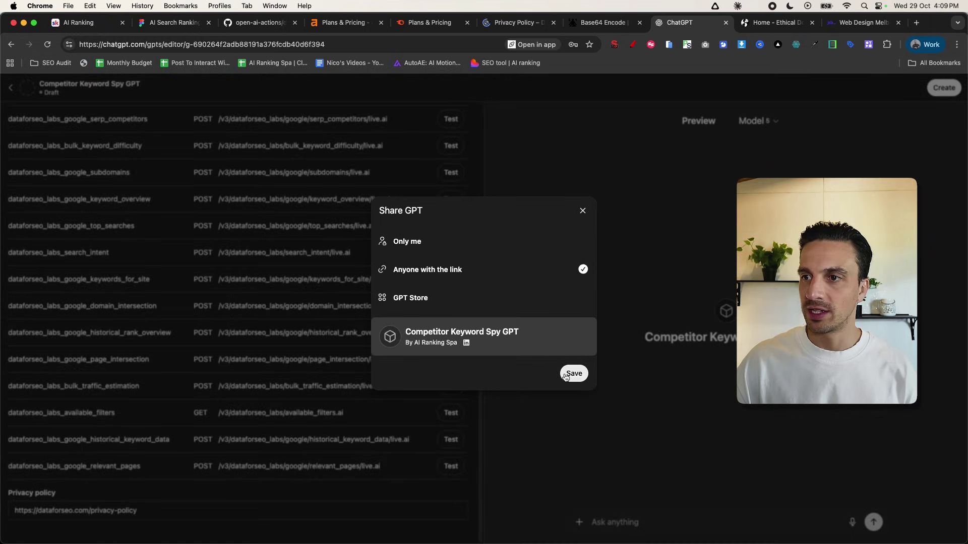
click(572, 373)
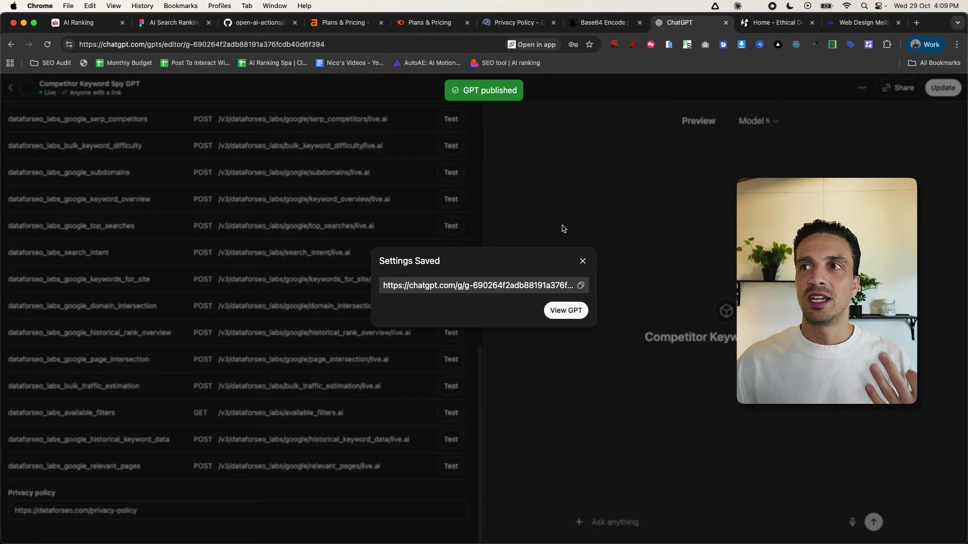
click(561, 225)
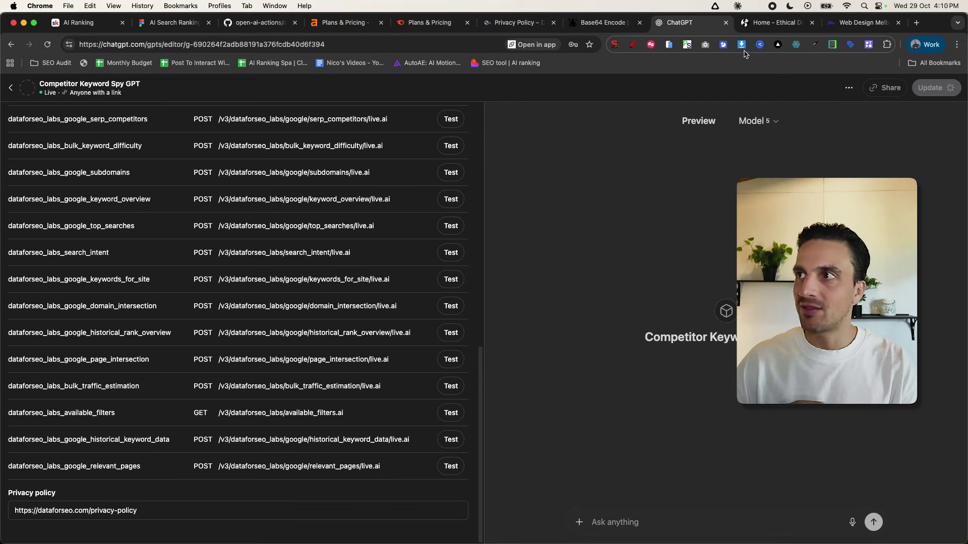
click(916, 22)
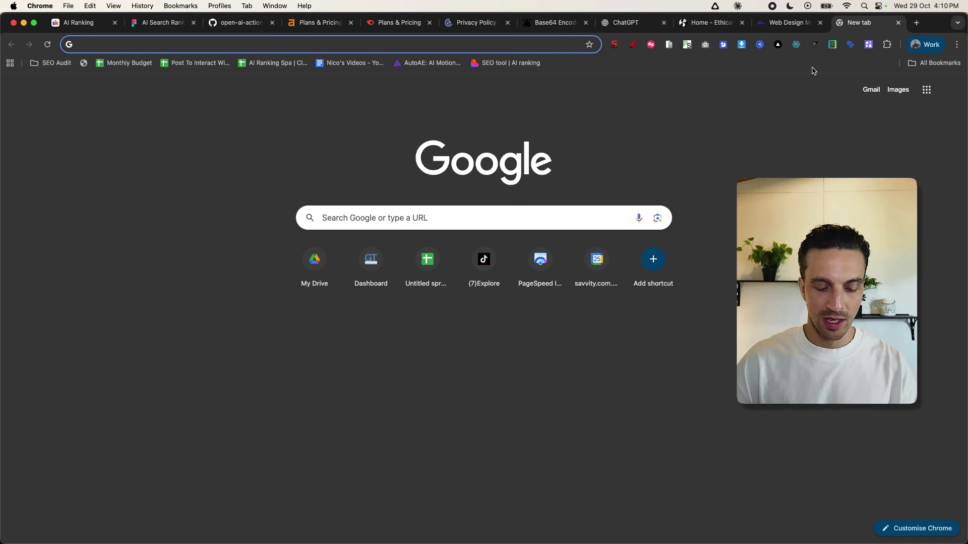
- Log in at dataforseo.com and view OnPage usage: $0.1655 total, tasks costing $0.001250 each
text(dataforseo.com)
key(Return)
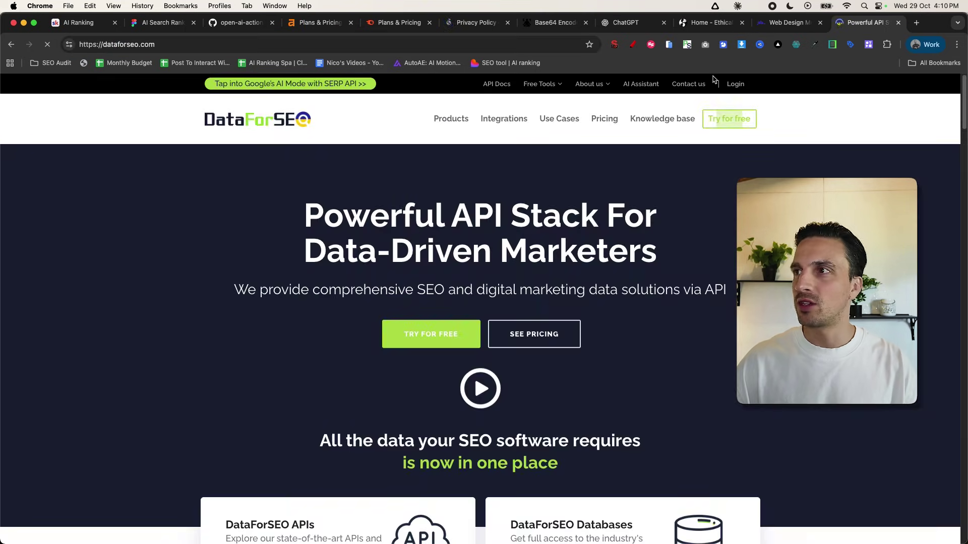
click(736, 83)
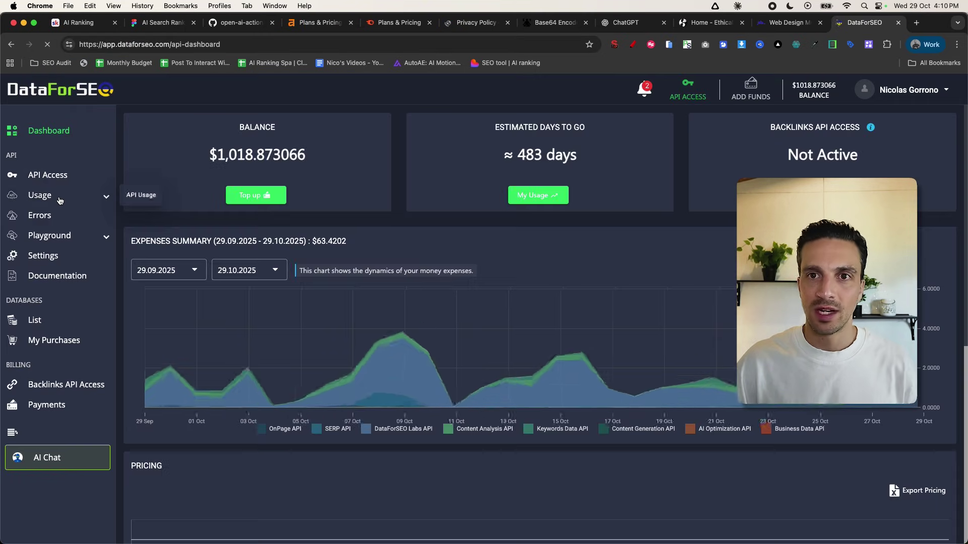
click(62, 198)
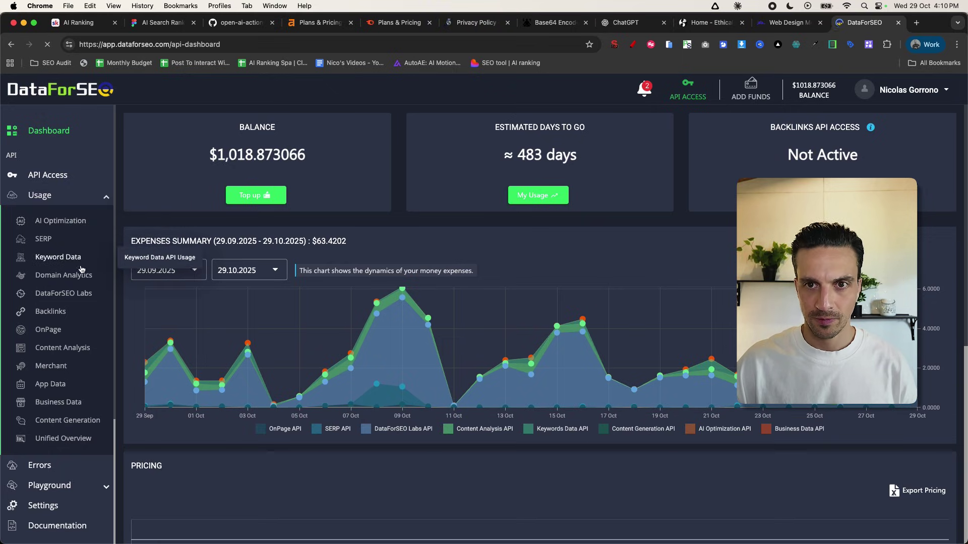
click(49, 329)
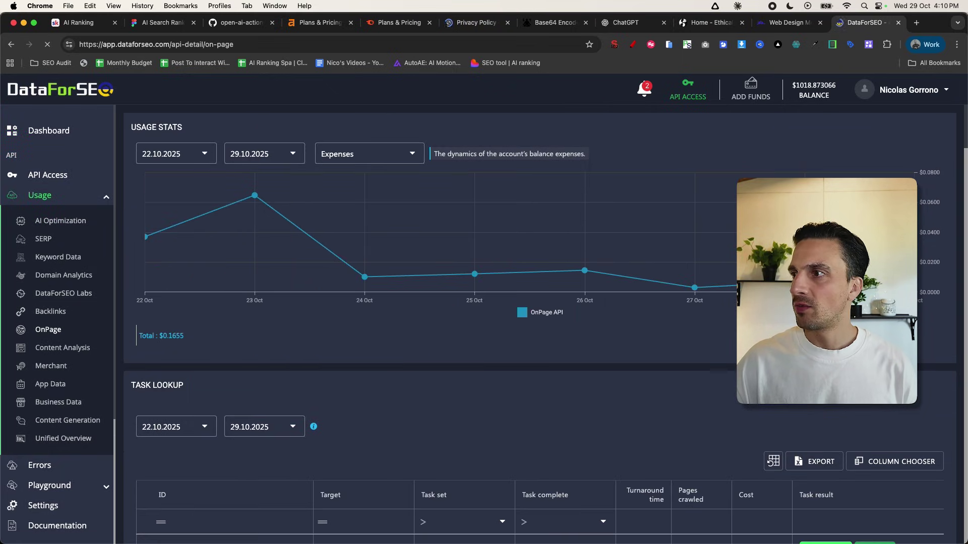
scroll(539, 323, down, 3)
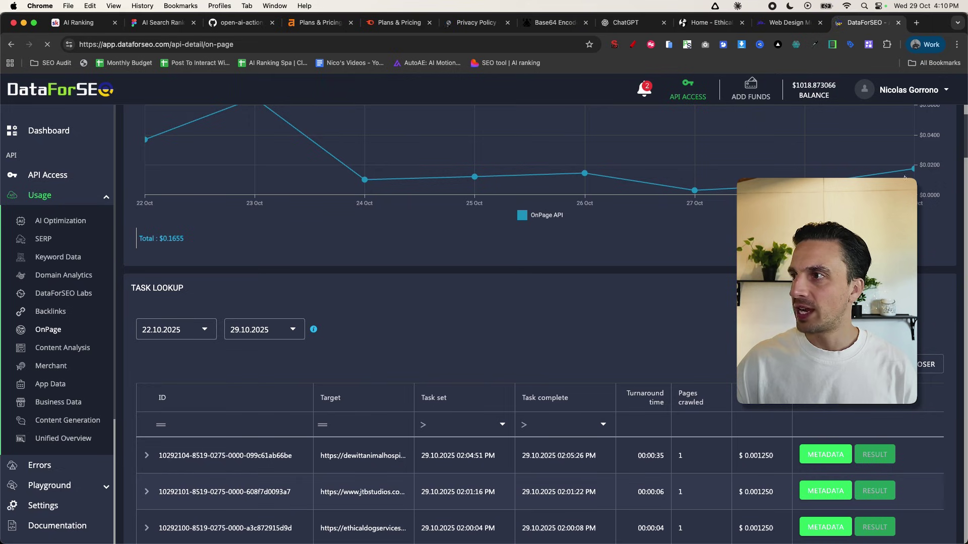
mouse_move(904, 174)
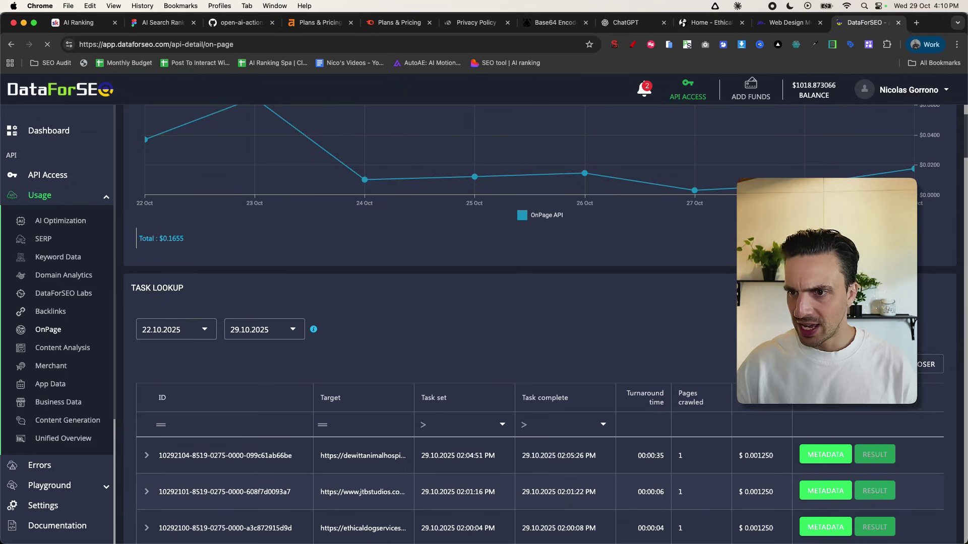
scroll(539, 323, down, 3)
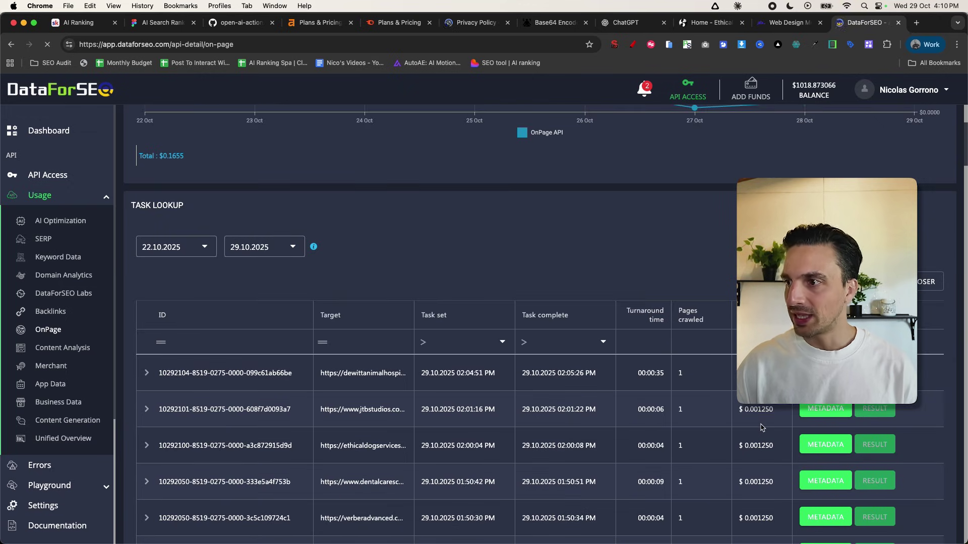